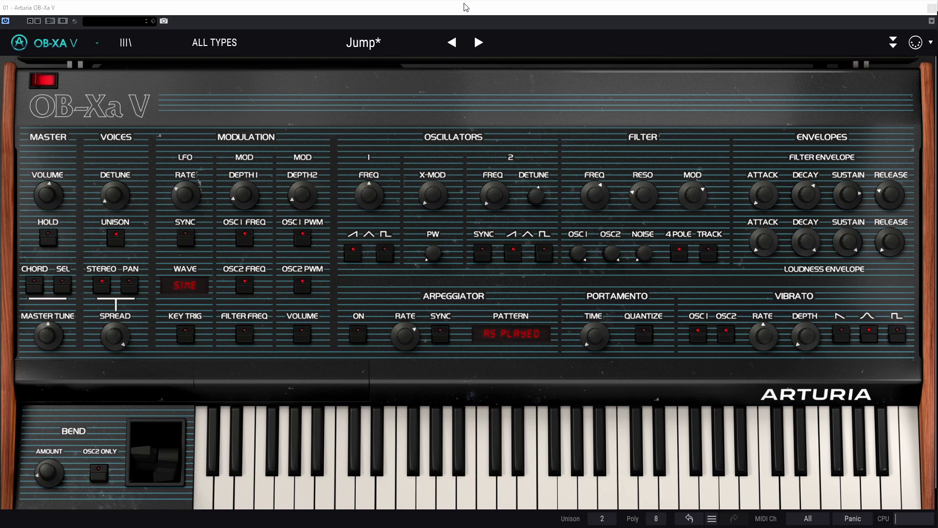
Step: Load the Default preset from the Template category and set the master volume to -20.0 dB
left_click(901, 46)
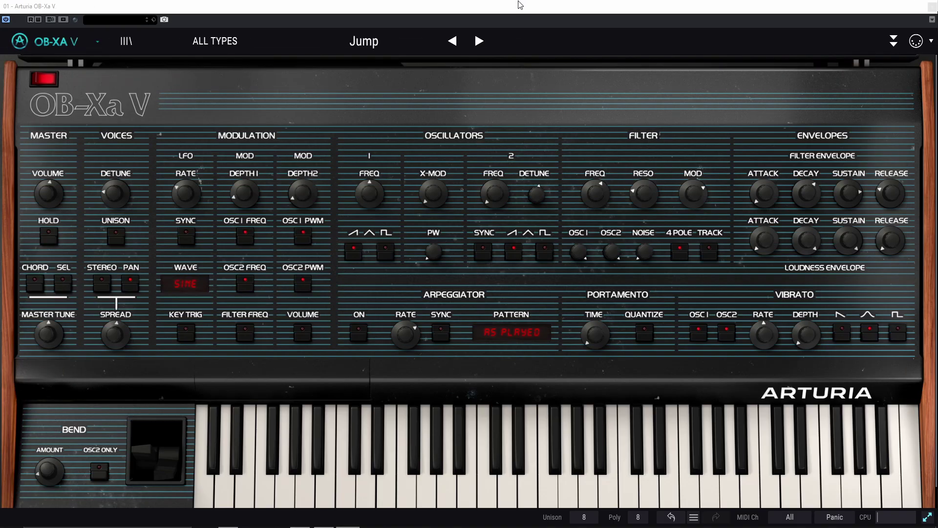
left_click(205, 42)
mouse_move(219, 298)
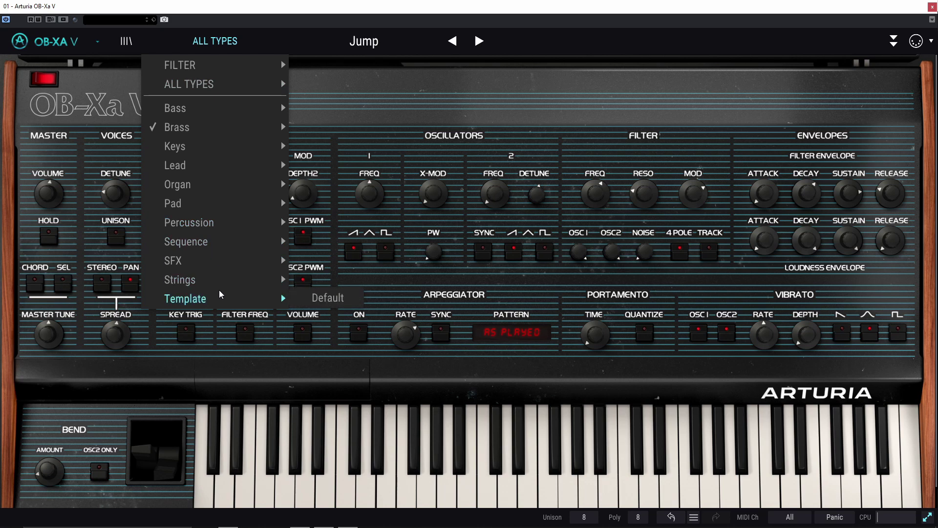
left_click(323, 298)
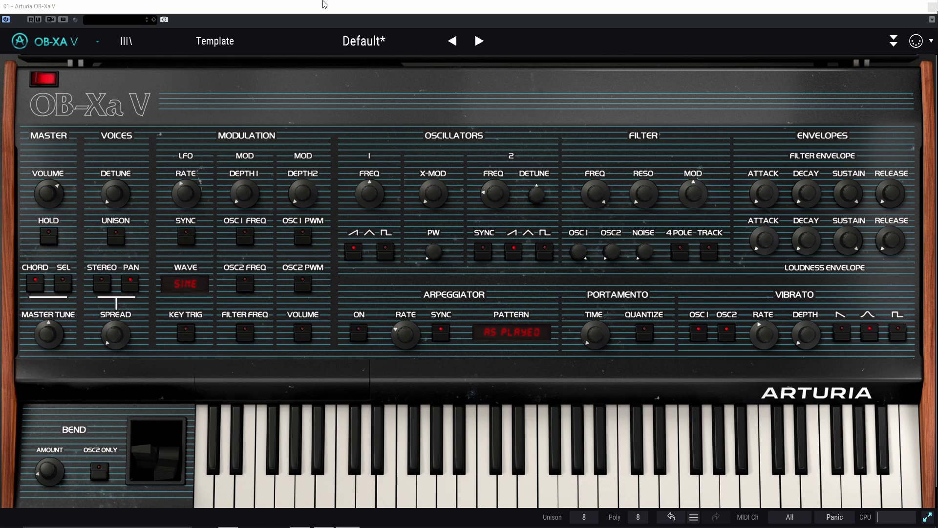
left_click(53, 187)
mouse_move(46, 214)
left_mouse_down()
mouse_move(45, 234)
mouse_move(45, 186)
mouse_move(46, 232)
mouse_move(49, 199)
left_mouse_up()
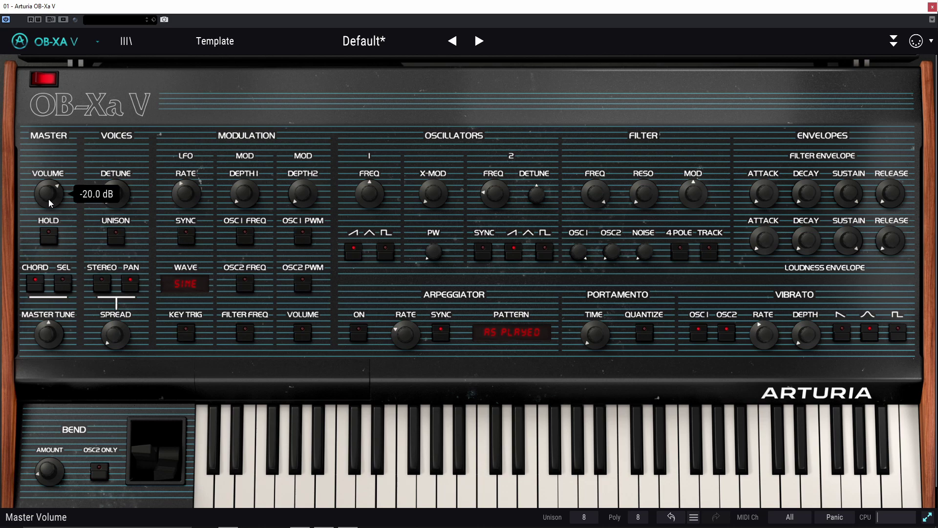
Step: Enable Chord mode and build a major chord, changing it to a minor chord by replacing the major third with the minor third
left_click(31, 283)
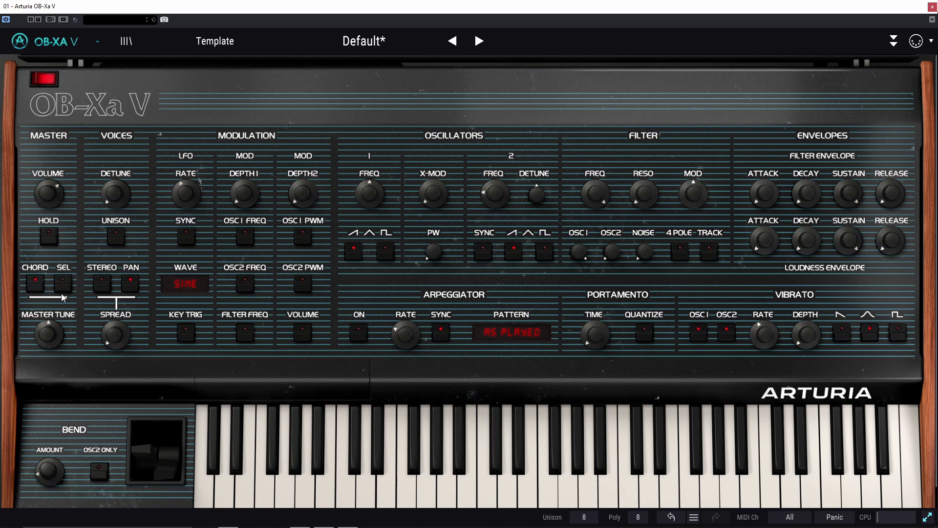
left_click(61, 287)
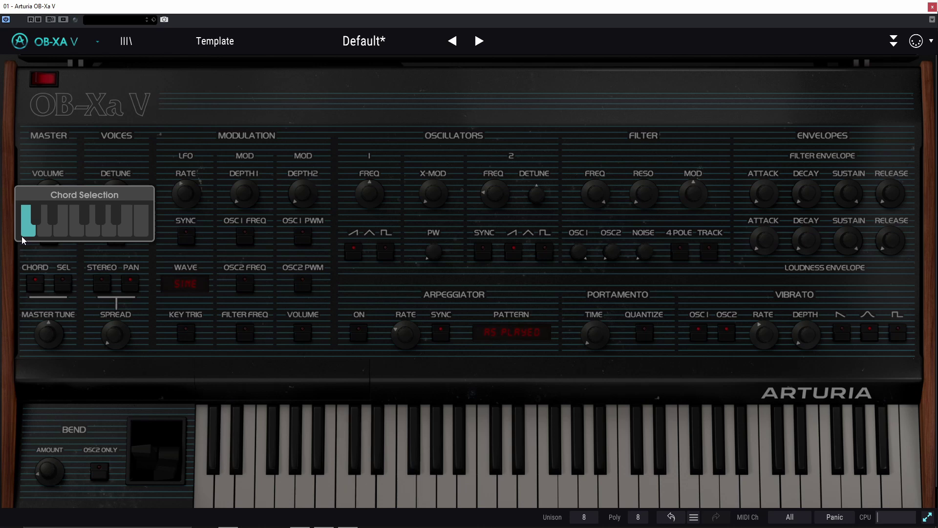
left_click(60, 229)
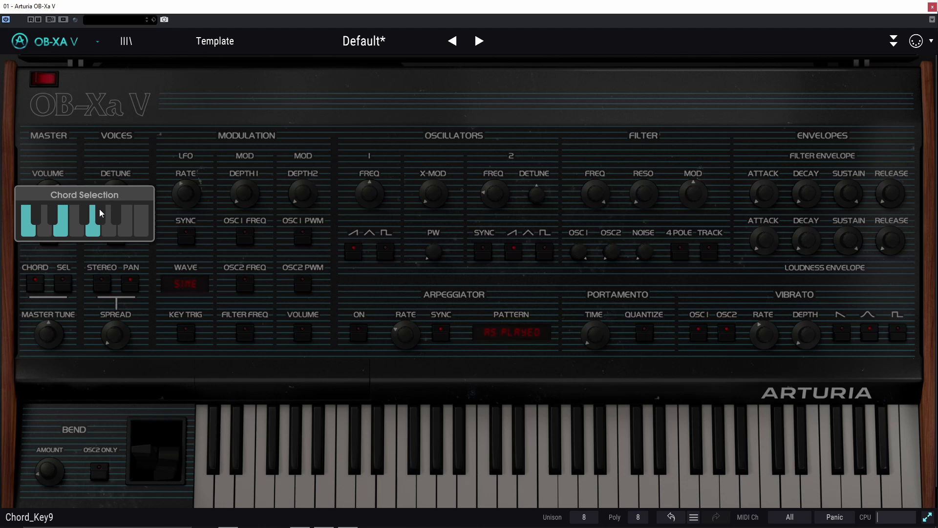
left_click(51, 221)
left_click(60, 230)
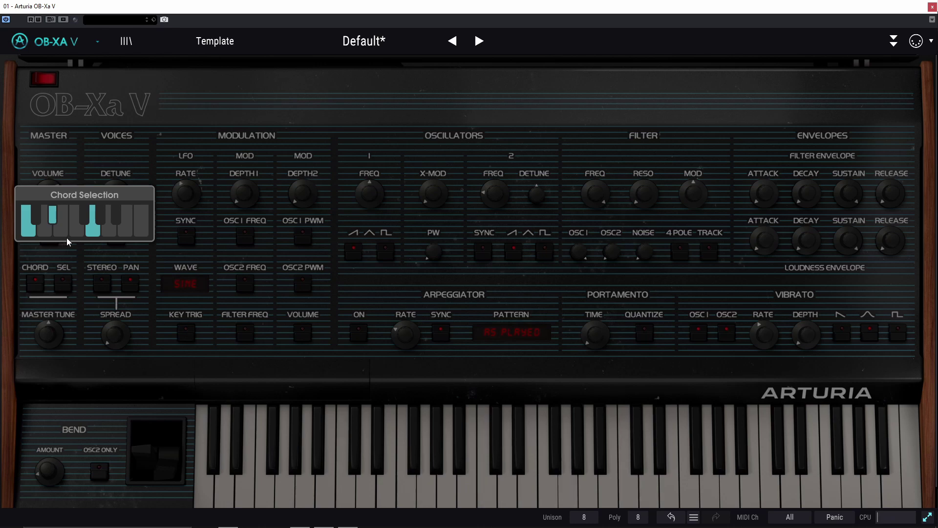
left_click(59, 256)
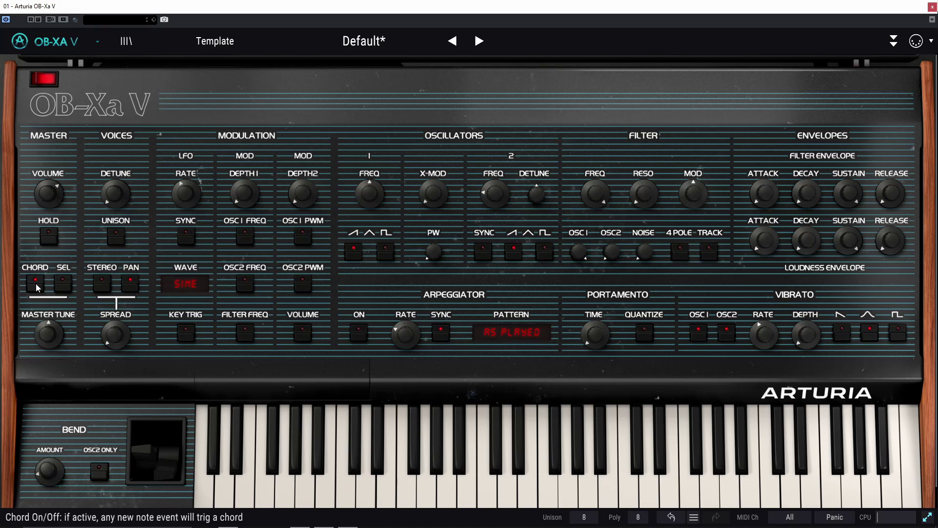
Step: Sweep Master Tune down and up, and reset it to its default
mouse_move(46, 337)
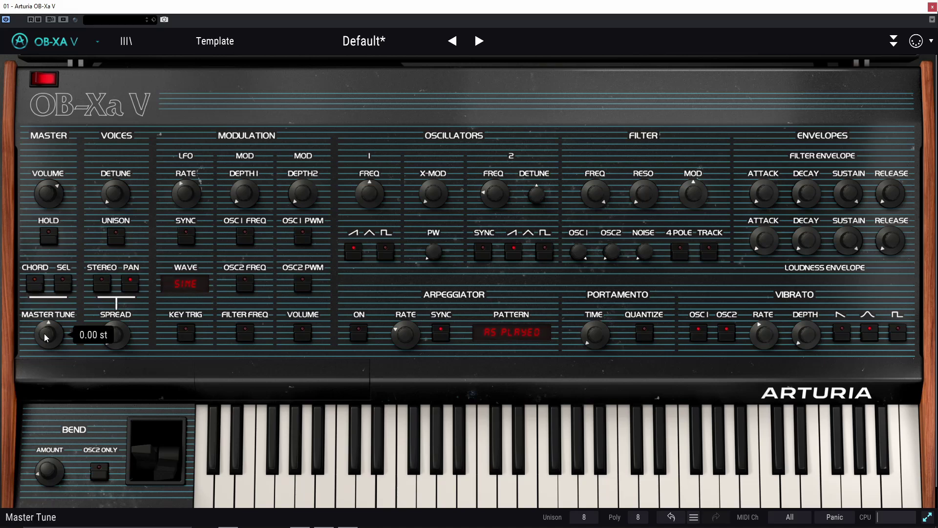
left_click_drag(46, 337, 47, 385)
left_click_drag(48, 335, 48, 315)
double_click(47, 337)
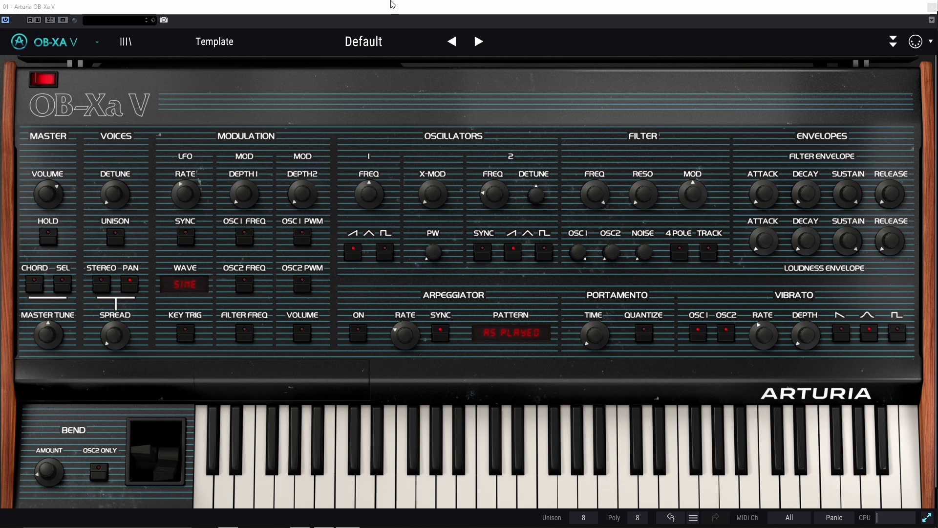
Step: Turn on Unison and raise the Detune amount of the voices
left_click(115, 237)
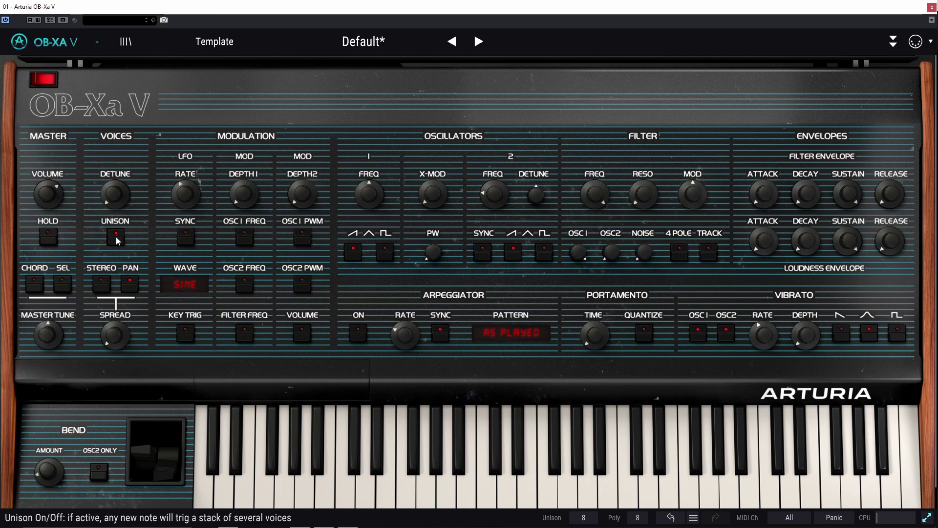
mouse_move(119, 199)
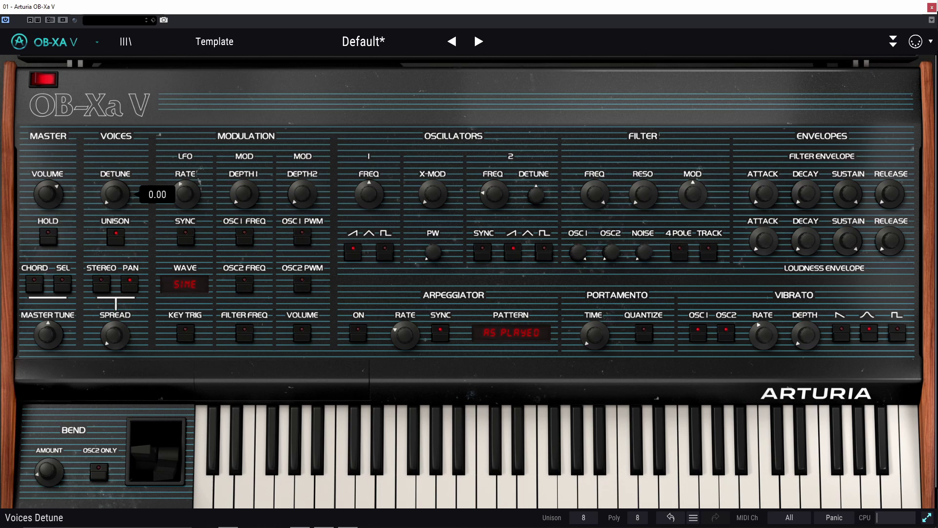
mouse_move(114, 194)
left_mouse_down()
mouse_move(115, 95)
mouse_move(122, 210)
left_mouse_up()
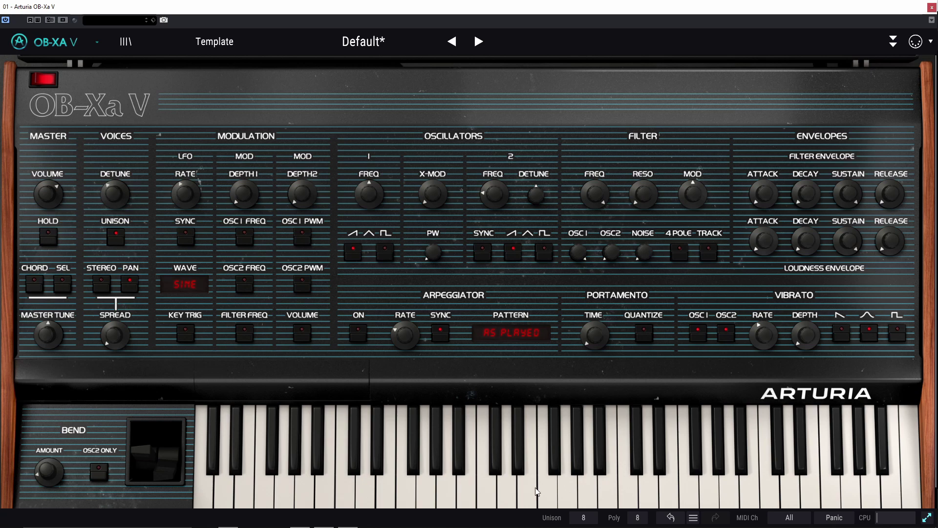
Step: Set the unison voices count to 2 and lower the voices' Detune to its minimum
left_click(577, 519)
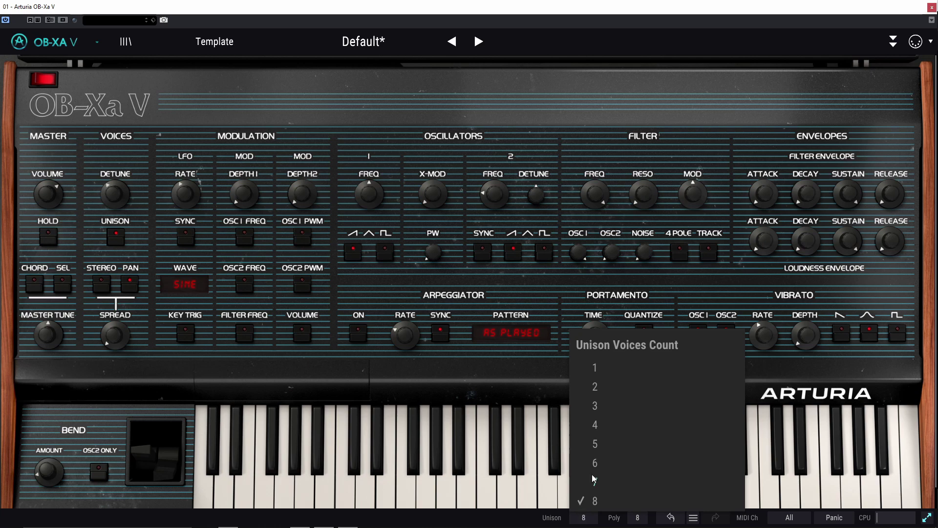
left_click(595, 387)
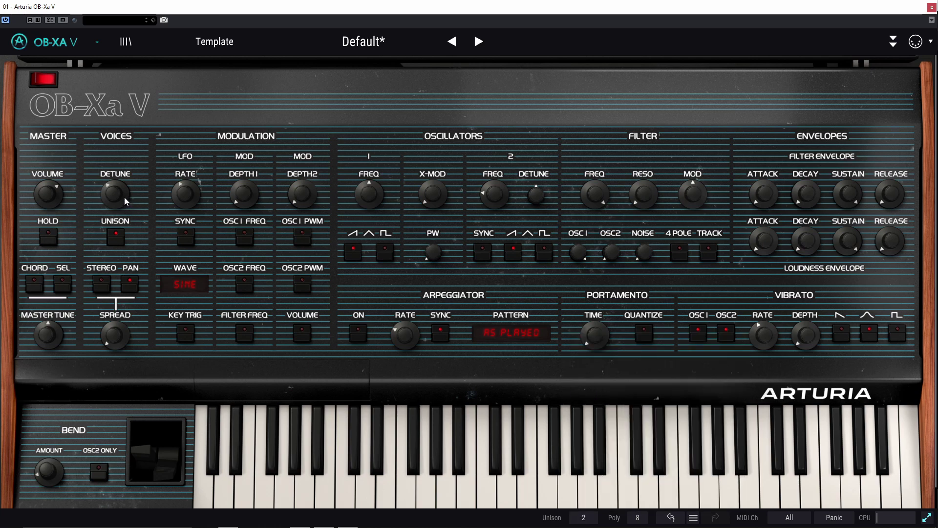
left_click_drag(124, 197, 124, 226)
Step: Set the unison voices count to 8
left_click(591, 518)
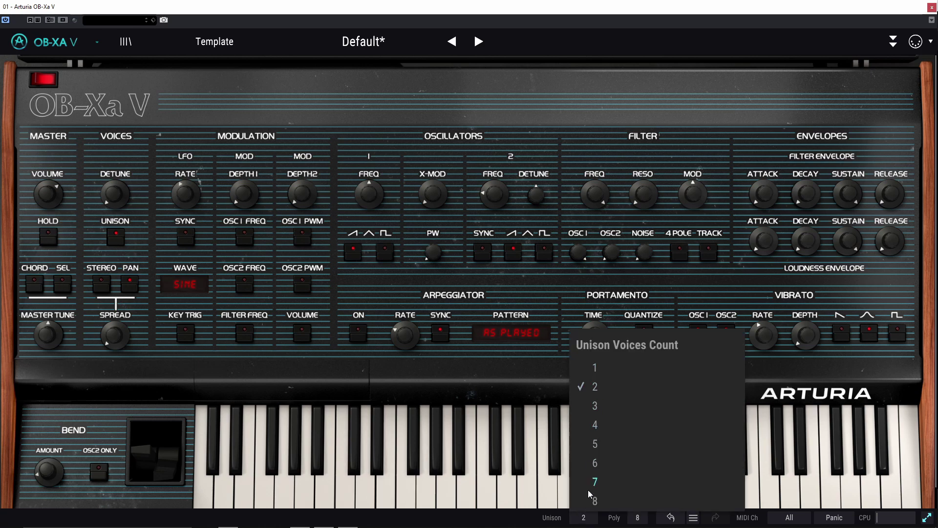
left_click(593, 499)
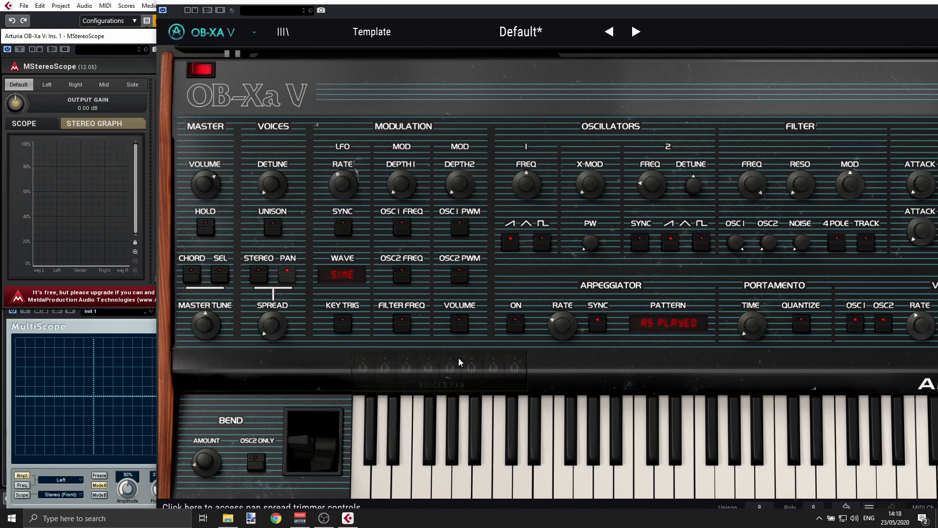
Step: Open the pan spread trimmers, offset the pan of all eight voices, and raise the voices' Spread to maximum
left_click(435, 374)
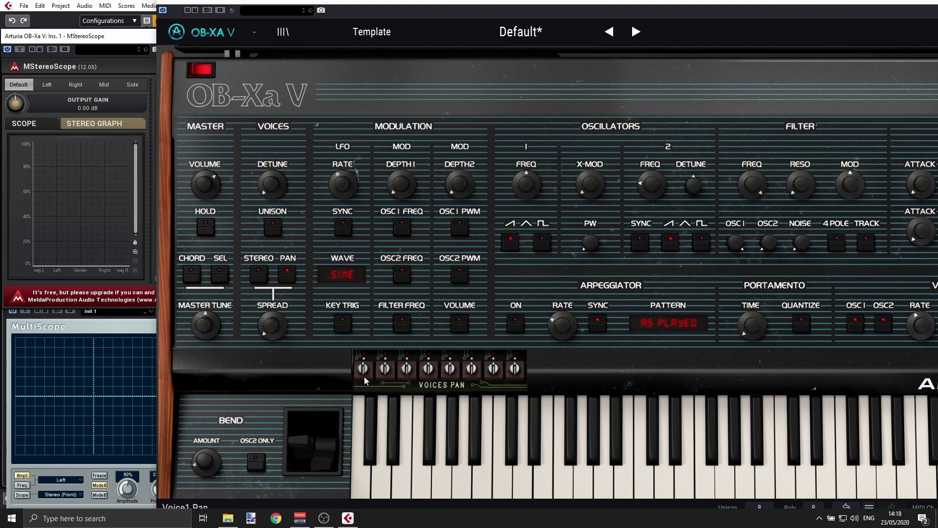
left_click_drag(364, 377, 515, 370)
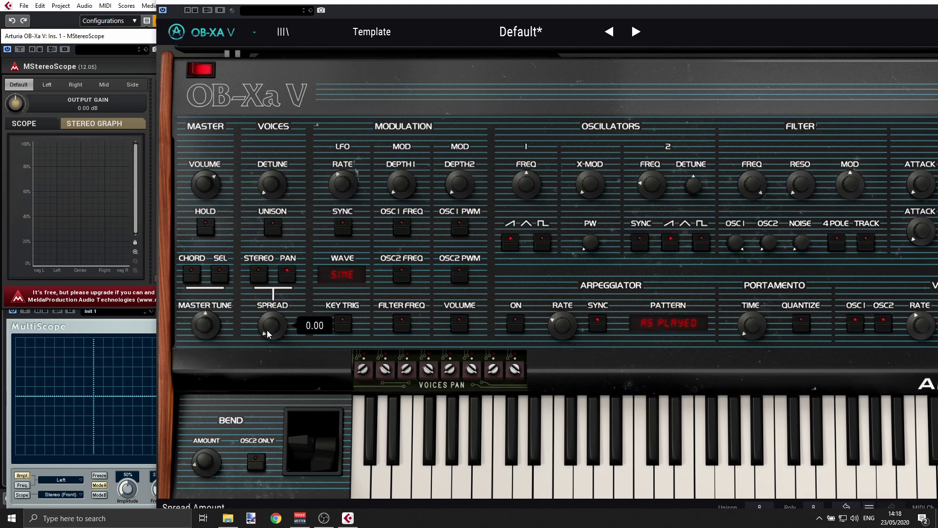
left_click_drag(272, 324, 271, 301)
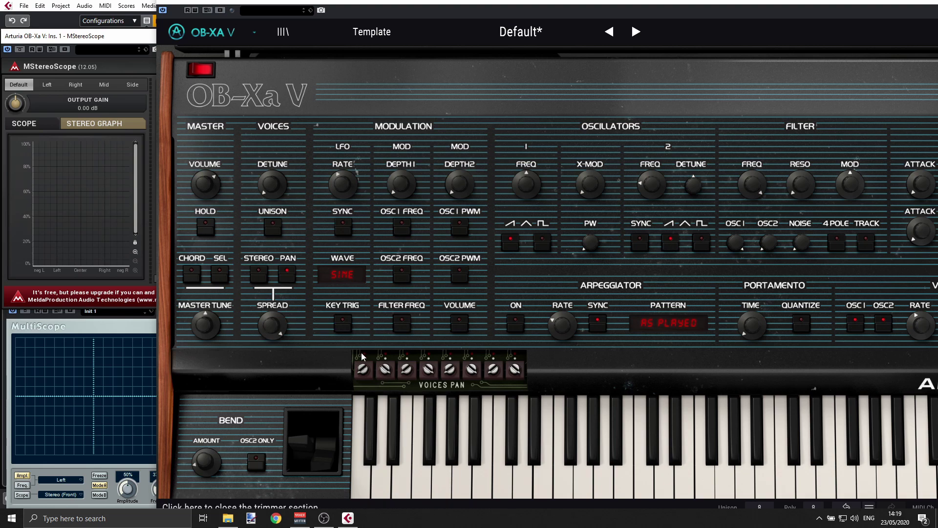
mouse_move(508, 368)
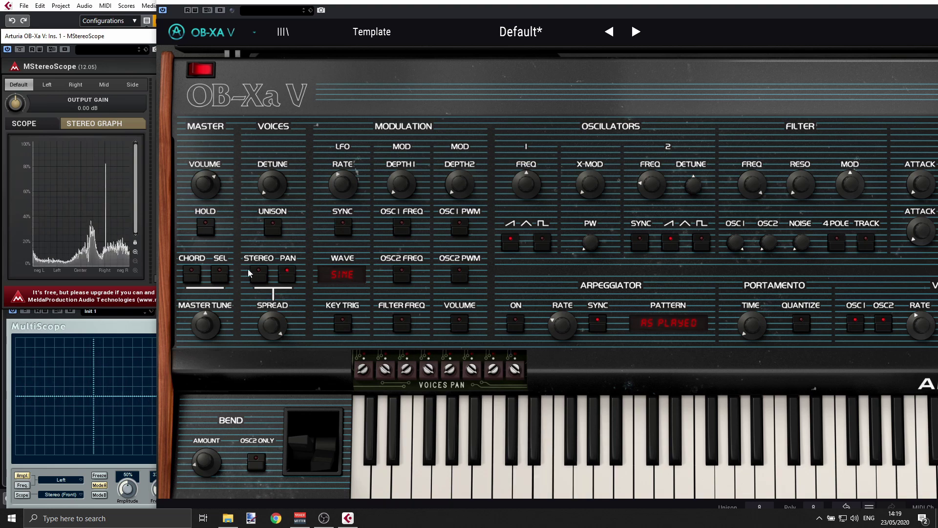
Step: Switch the voice spread from Pan to Stereo mode and turn up the Filter stereo trimmer
left_click(258, 275)
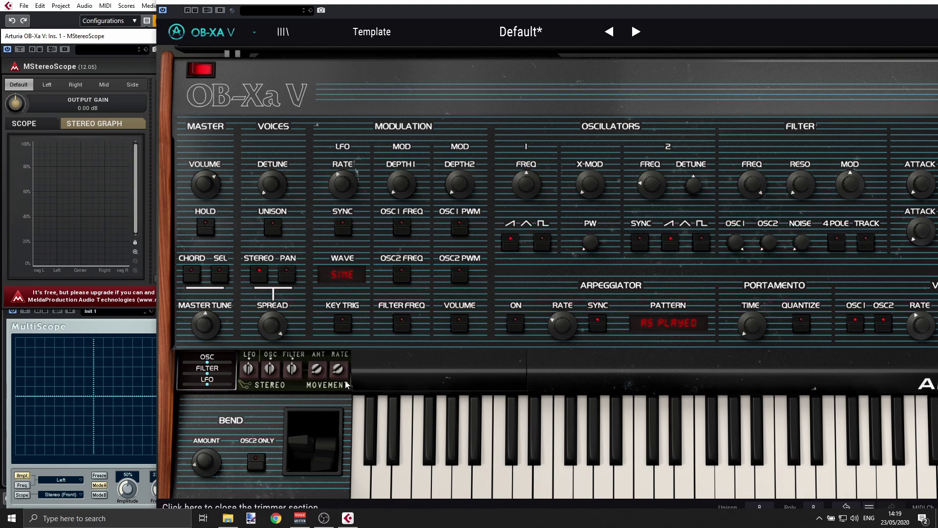
mouse_move(266, 363)
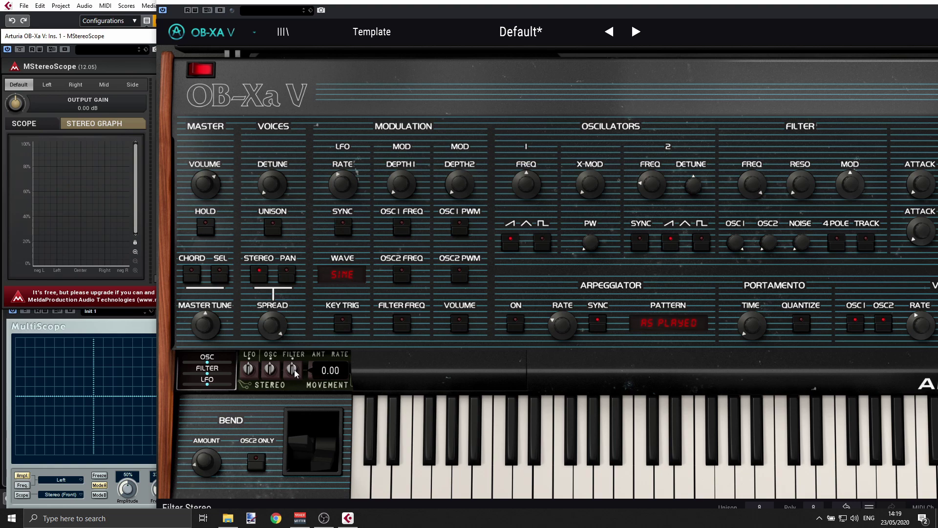
mouse_move(295, 379)
left_click_drag(291, 369, 292, 361)
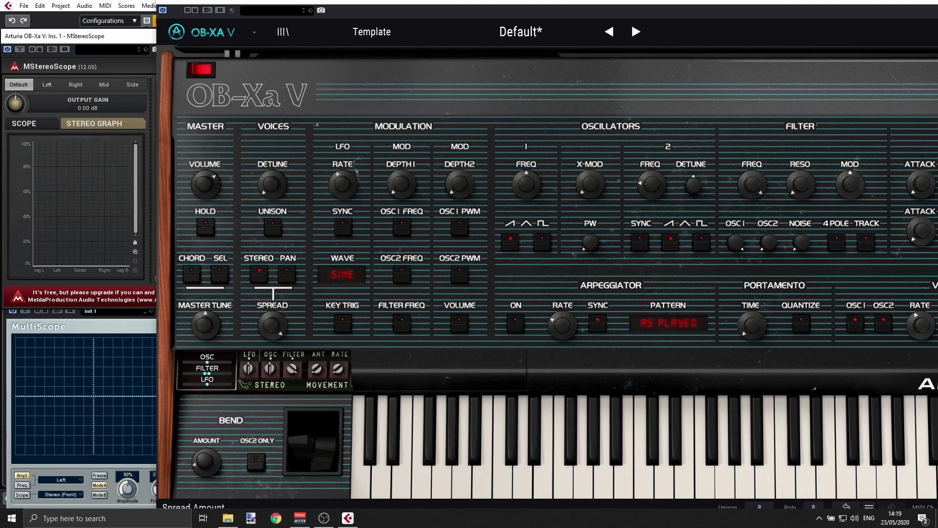
Step: Lower the voices' Spread to 0.00 and raise it back to maximum
left_click_drag(280, 326, 280, 351)
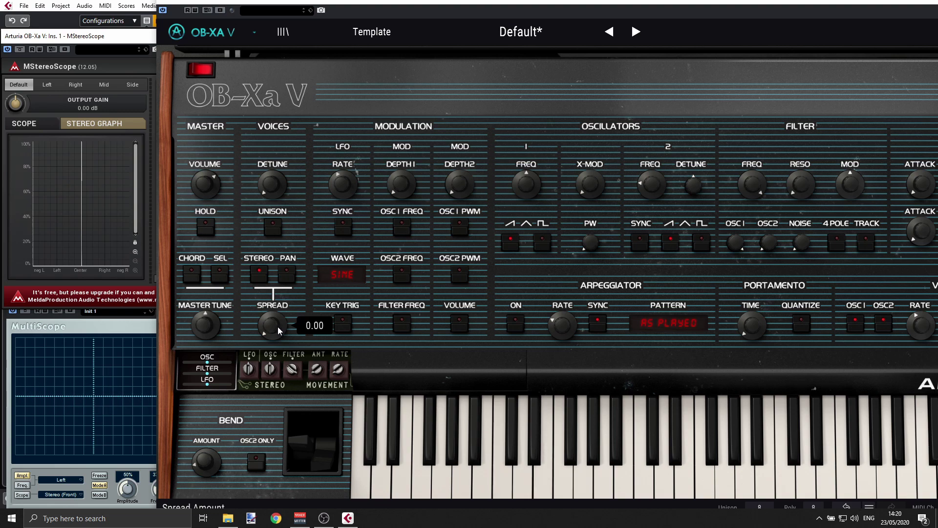
left_click_drag(276, 327, 275, 302)
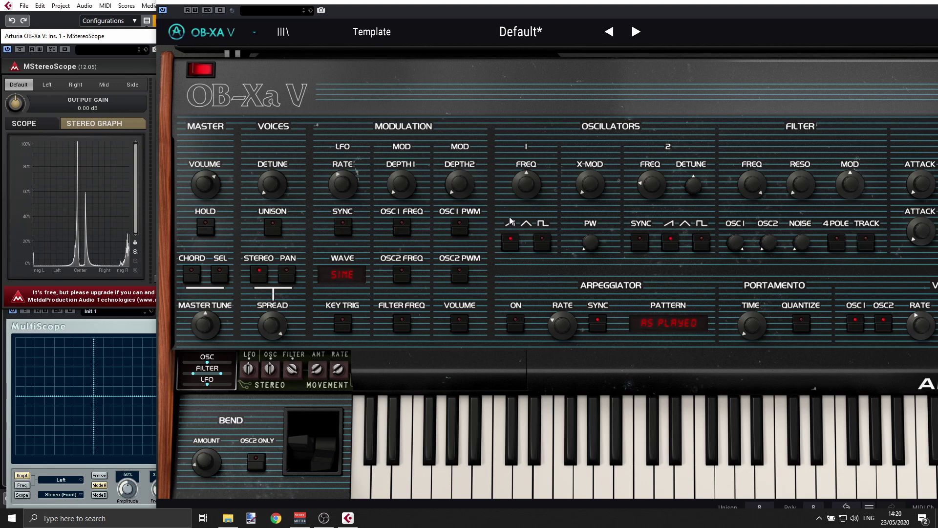
Step: Set the filter's frequency and resonance to their midpoints
left_click_drag(758, 182, 758, 221)
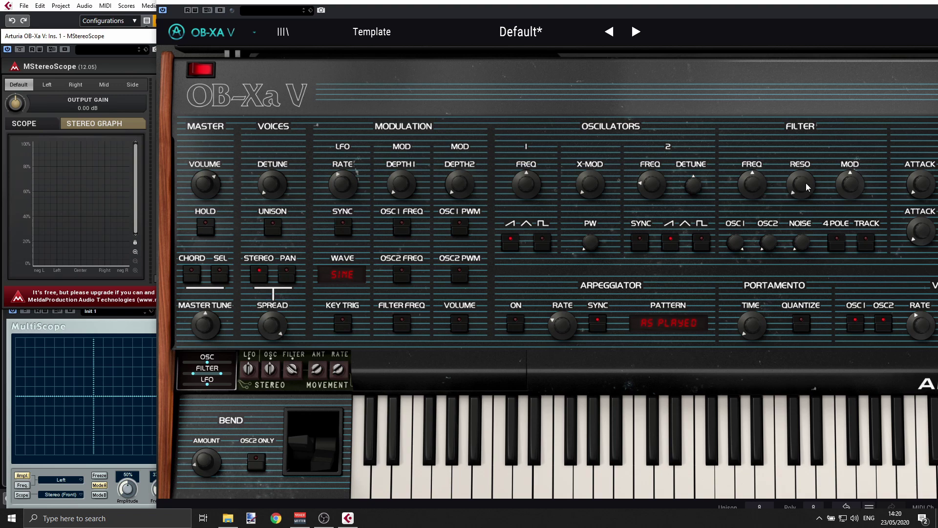
left_click_drag(806, 183, 805, 172)
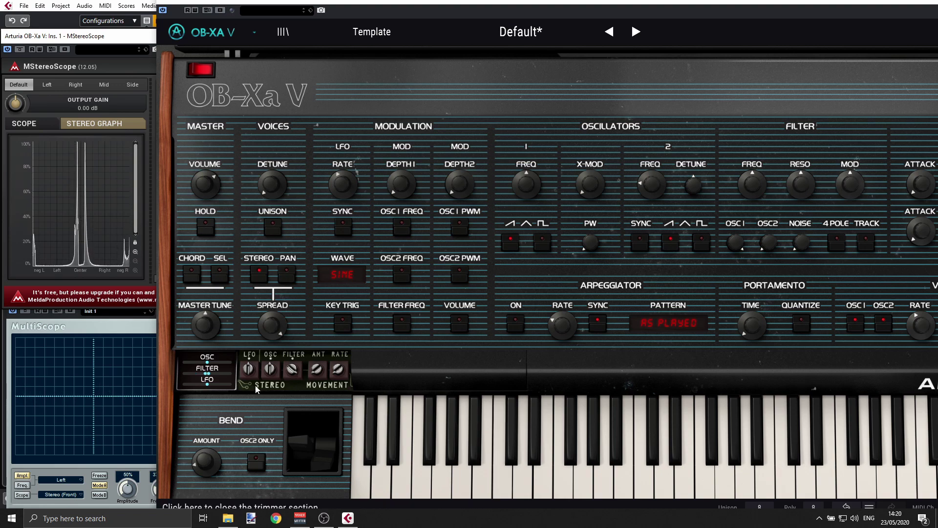
Step: Set the stereo Movement amount to 1.00 and raise the Movement rate after trying it at 0.00 Hz
left_click_drag(317, 369, 319, 370)
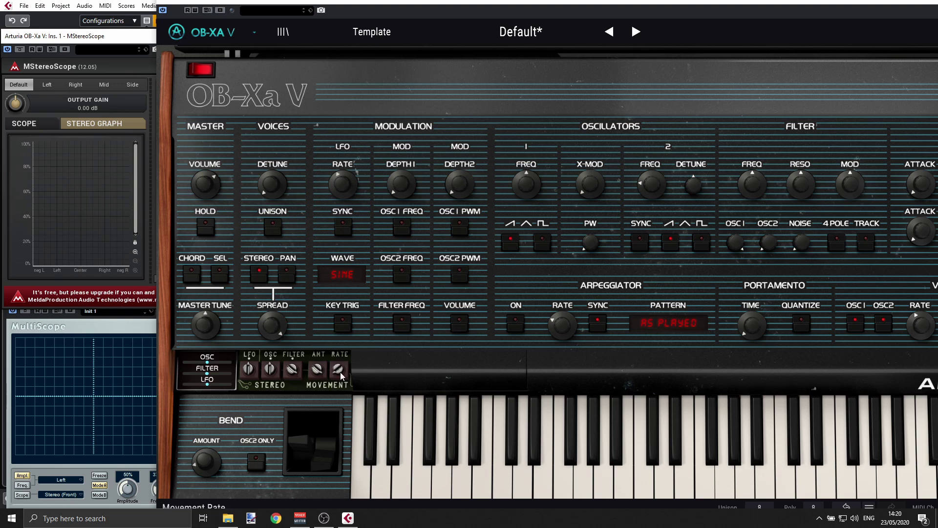
left_click_drag(340, 371, 340, 406)
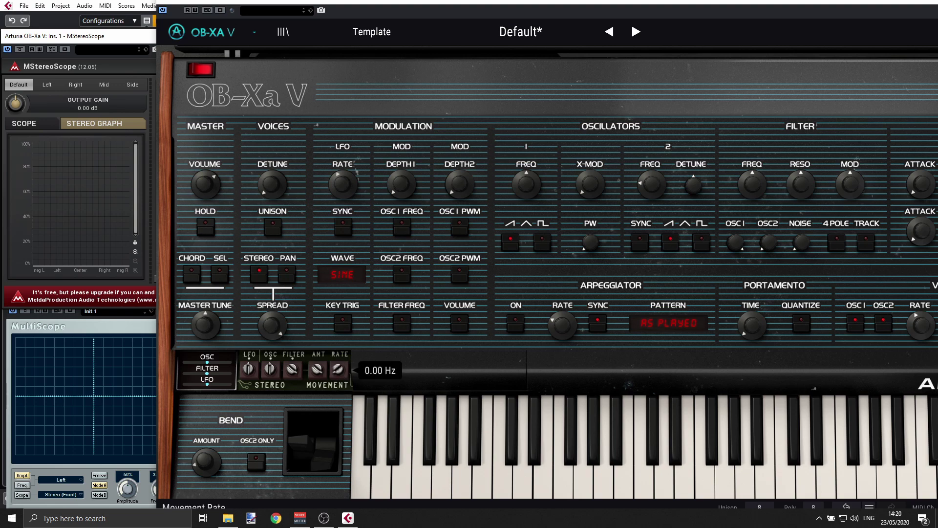
left_click_drag(338, 370, 338, 332)
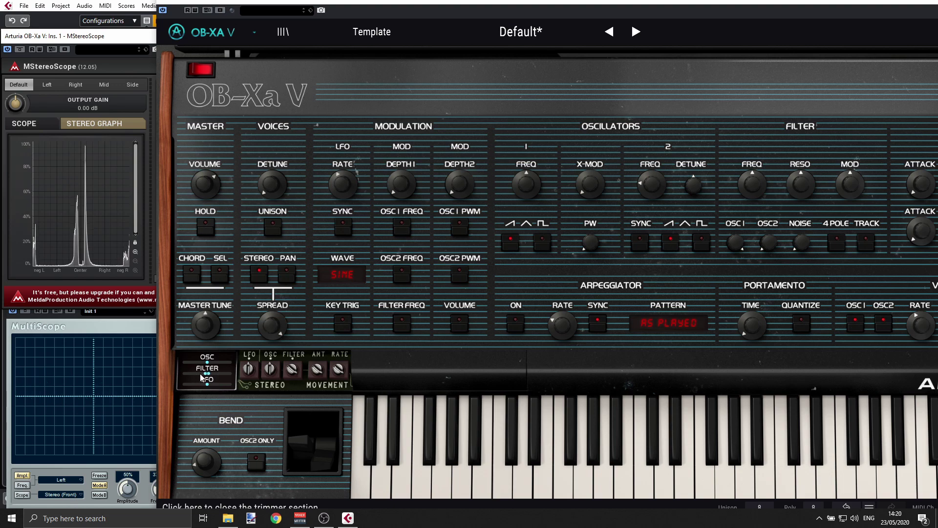
mouse_move(326, 374)
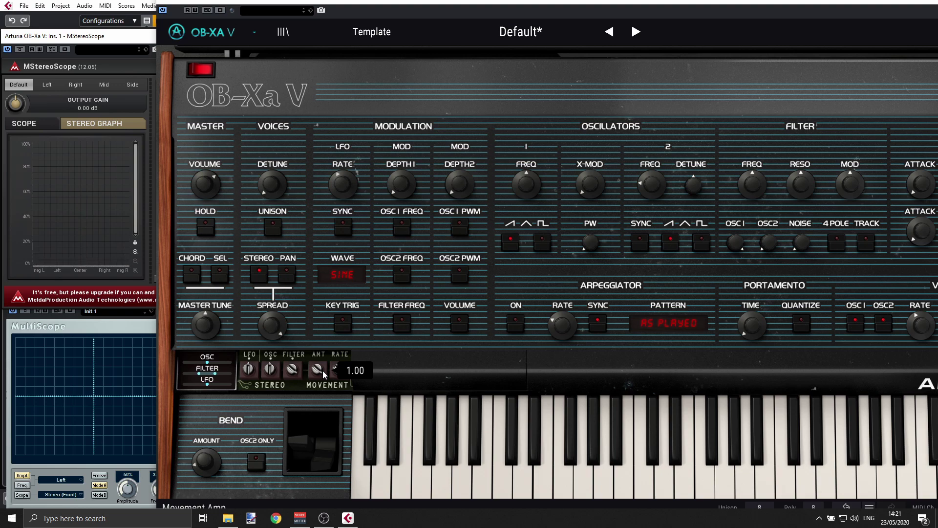
Step: Reset the Filter stereo trimmer to its default and turn the Osc stereo trimmer away from center
double_click(292, 370)
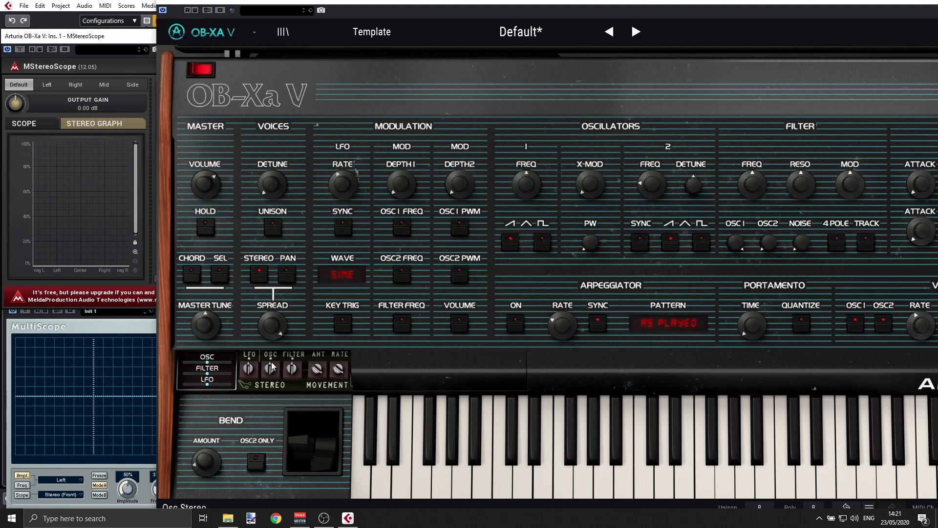
double_click(271, 368)
left_click_drag(271, 368, 262, 385)
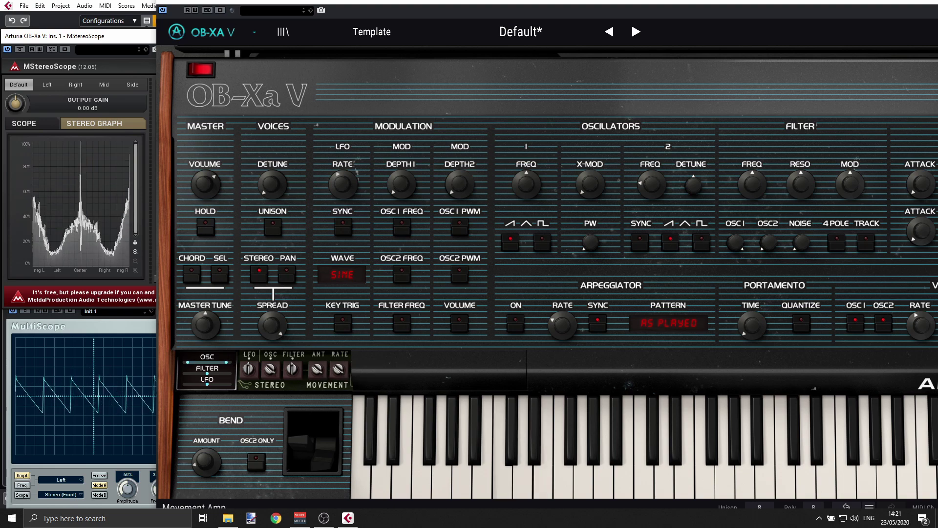
Step: Set the voices' Spread to 1.00 and reset the Osc stereo trimmer to 0.00
mouse_move(272, 325)
left_mouse_down()
mouse_move(272, 291)
mouse_move(277, 322)
left_mouse_up()
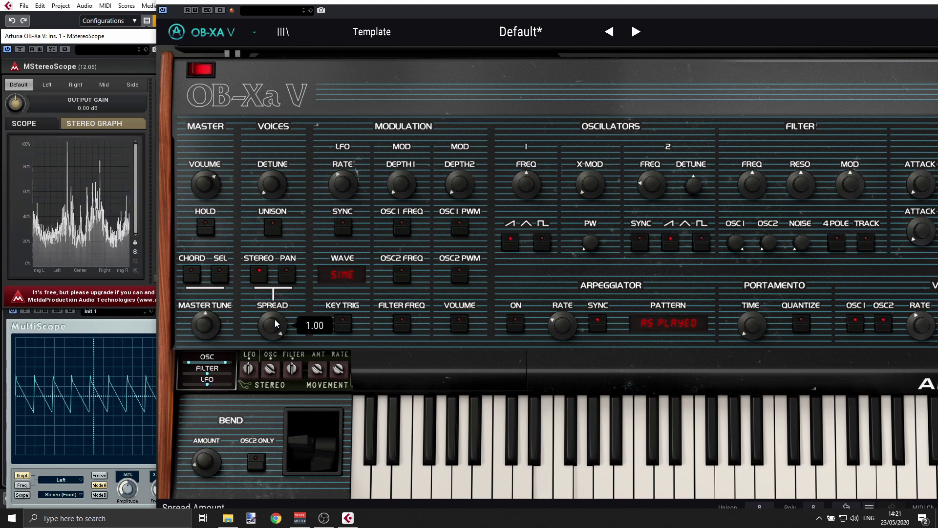
mouse_move(271, 371)
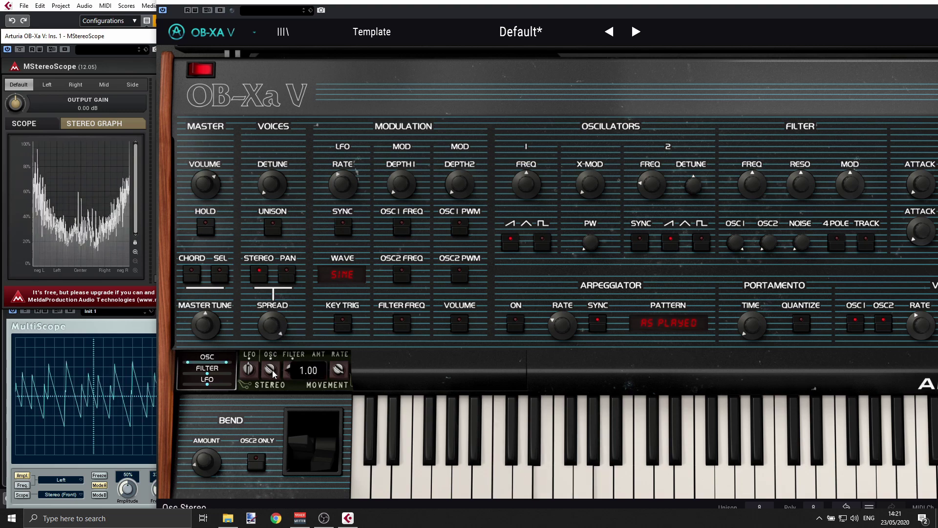
double_click(272, 370)
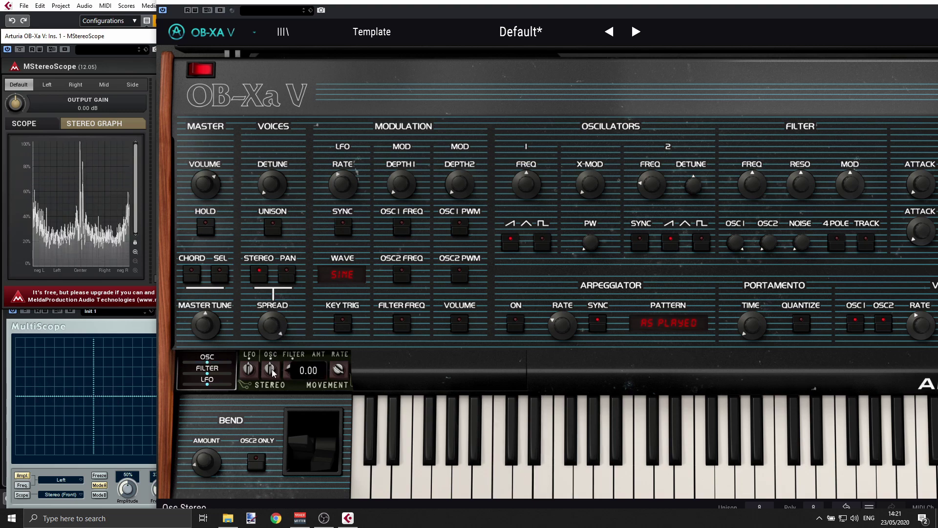
Step: Turn the LFO stereo trimmer fully up and raise modulation Depth 1 to about its midpoint with Osc 1 Freq as the destination
mouse_move(272, 369)
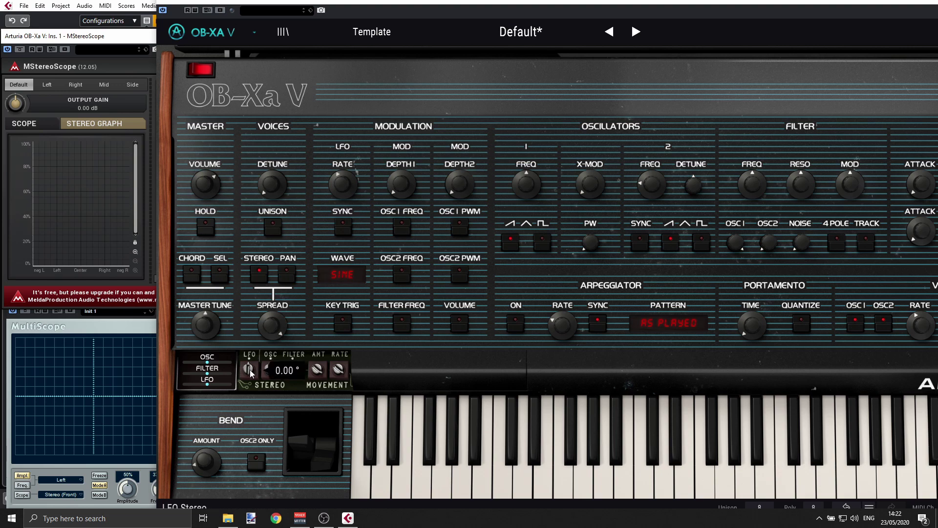
left_click_drag(251, 374, 259, 377)
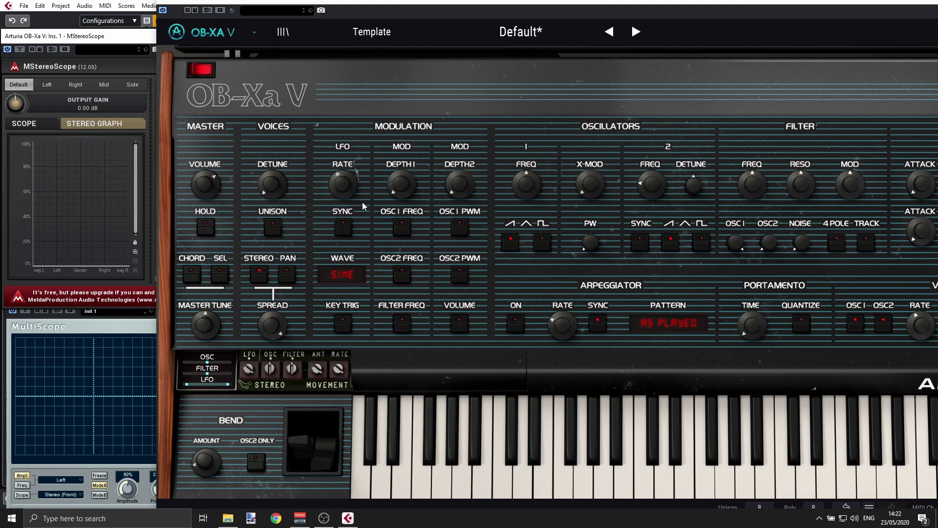
mouse_move(344, 175)
mouse_move(406, 183)
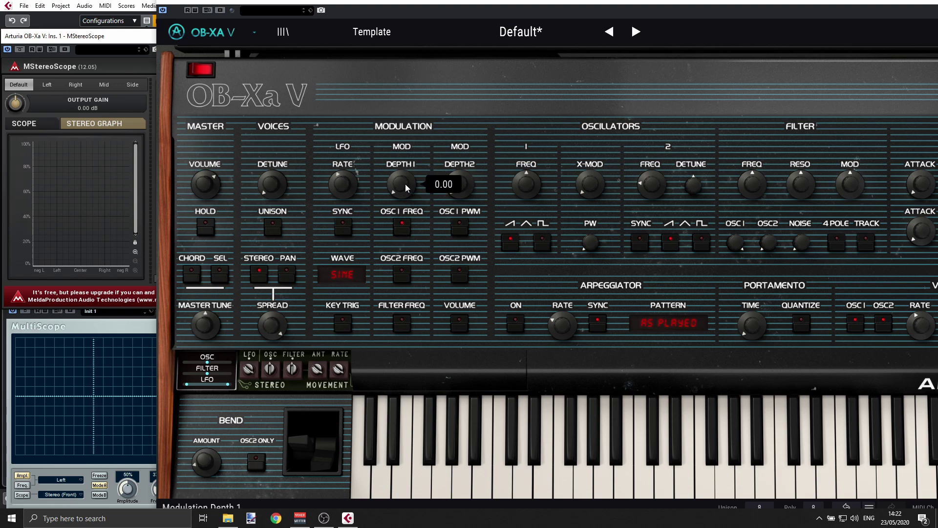
left_click_drag(406, 183, 405, 173)
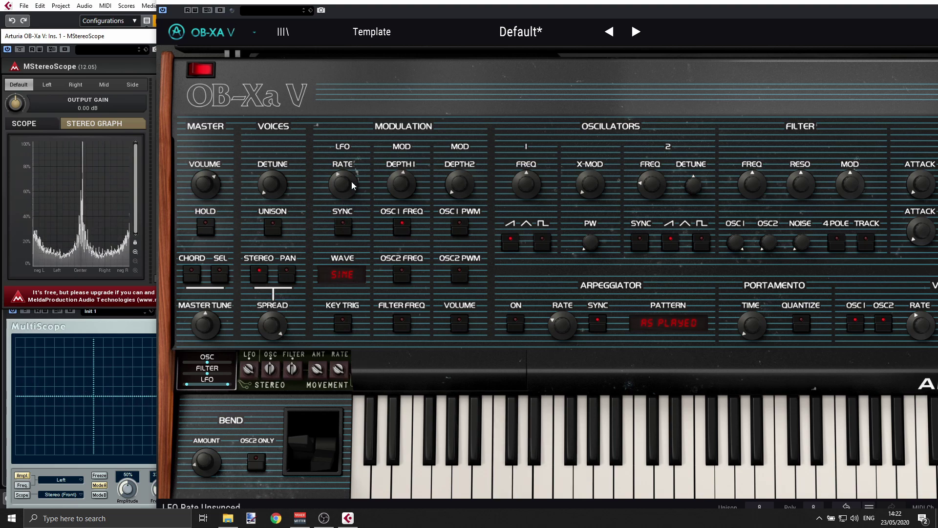
Step: Sweep the LFO rate up through 2.03 Hz to 10.7 Hz, down past 0.193 Hz, and partway back up
scroll(344, 185, "up", 2)
scroll(344, 184, "up", 1)
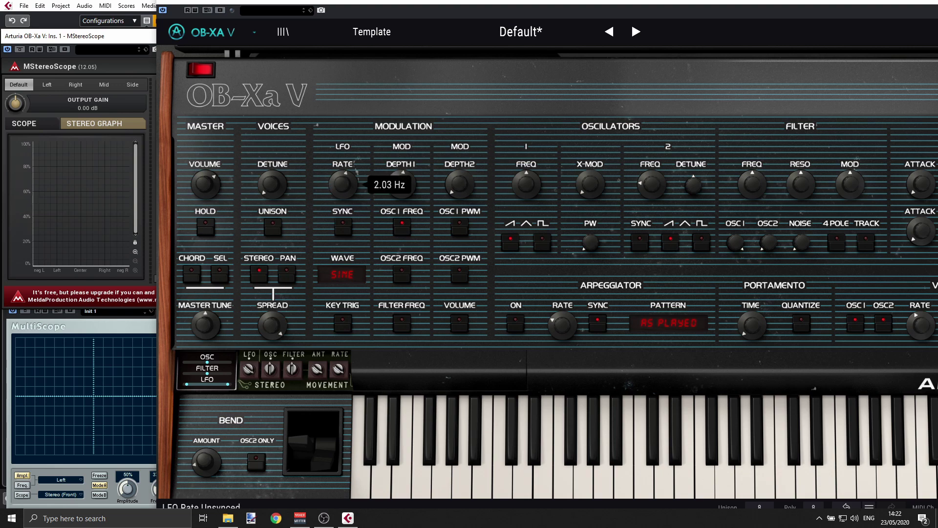
scroll(345, 185, "up", 6)
scroll(345, 185, "down", 1)
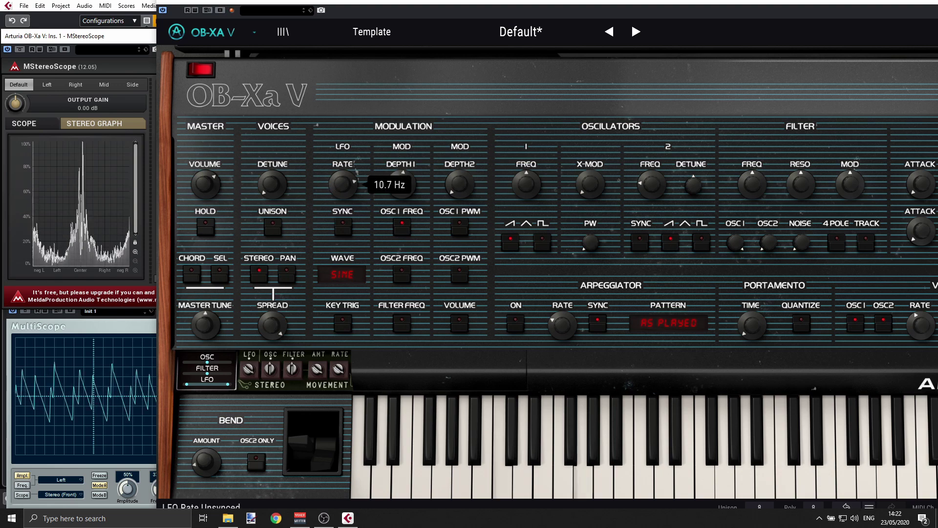
scroll(342, 185, "down", 8)
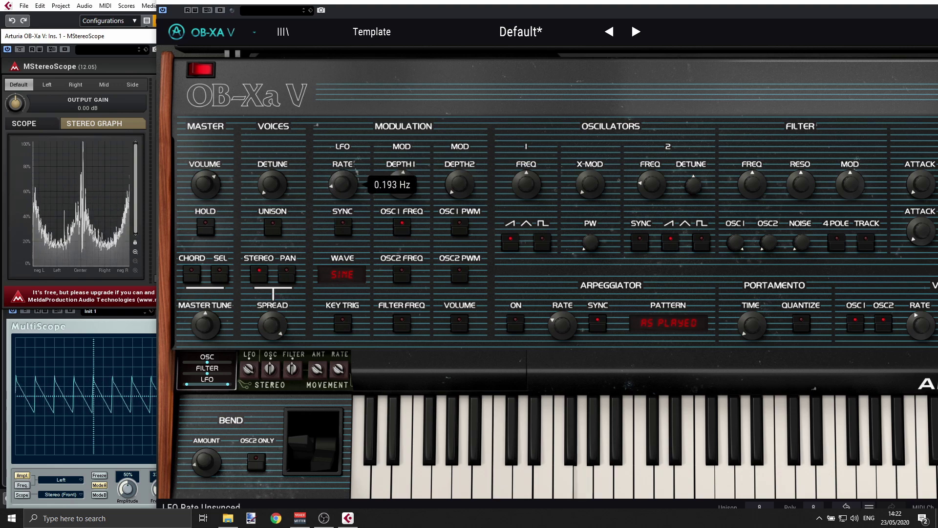
scroll(342, 185, "down", 2)
scroll(342, 185, "up", 4)
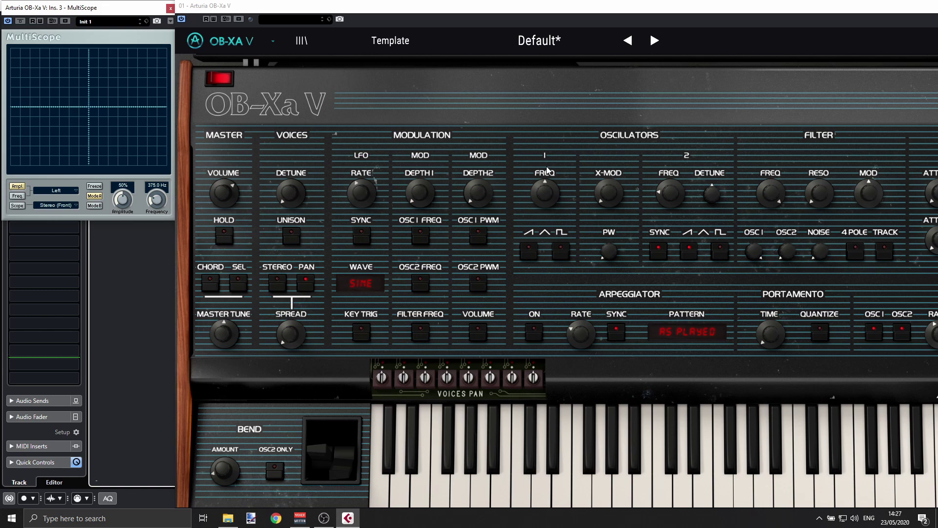
Step: Raise oscillator 1's frequency above its center setting and lower oscillator 2's frequency below 12 semitones
mouse_move(542, 200)
left_mouse_down()
mouse_move(542, 220)
mouse_move(542, 200)
left_mouse_up()
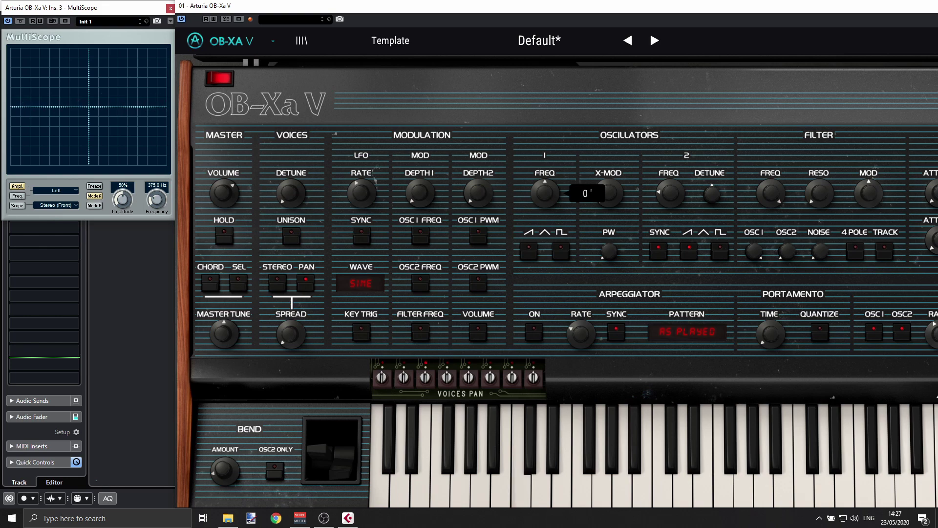
mouse_move(543, 201)
left_mouse_down()
mouse_move(542, 210)
mouse_move(550, 193)
left_mouse_up()
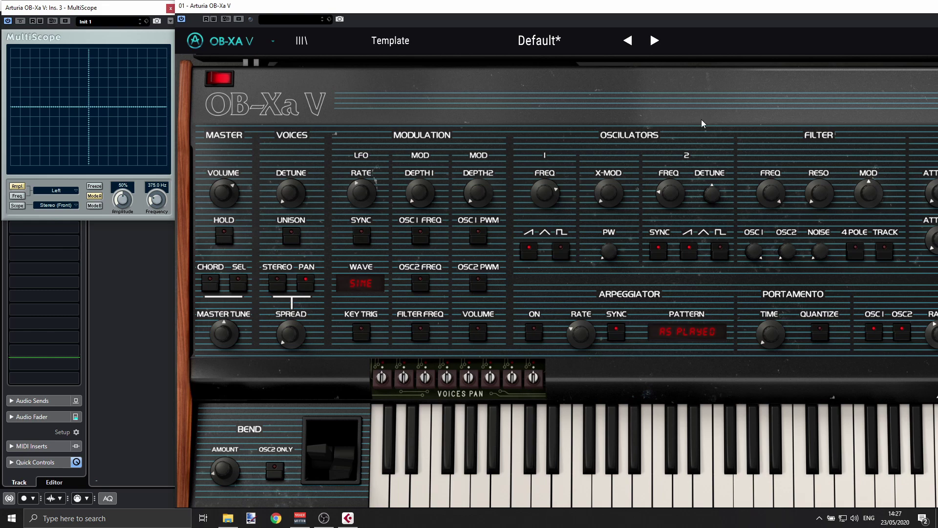
left_click(675, 190)
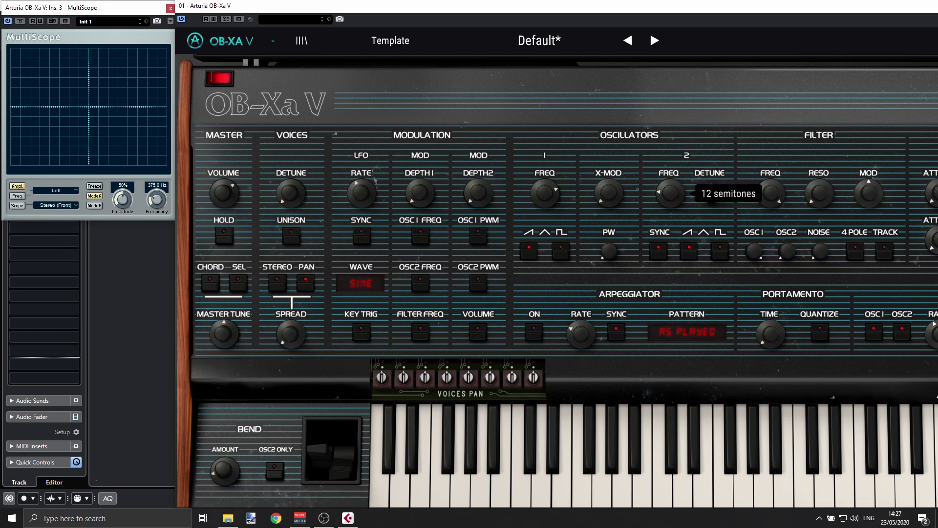
mouse_move(675, 190)
left_mouse_down()
mouse_move(675, 212)
mouse_move(675, 176)
mouse_move(675, 208)
mouse_move(675, 197)
left_mouse_up()
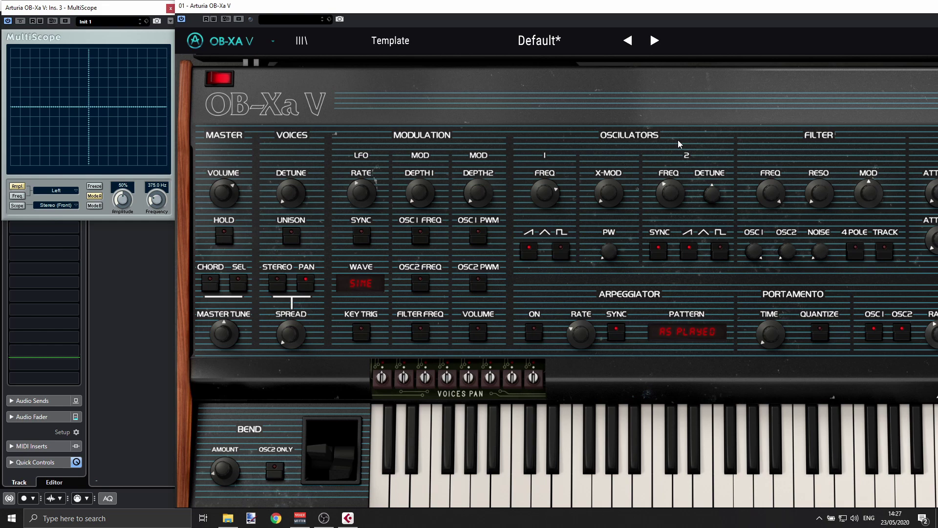
Step: Adjust oscillator 2's level in the filter section, including the 1.00 setting
left_click_drag(778, 253, 778, 173)
mouse_move(668, 206)
mouse_move(782, 254)
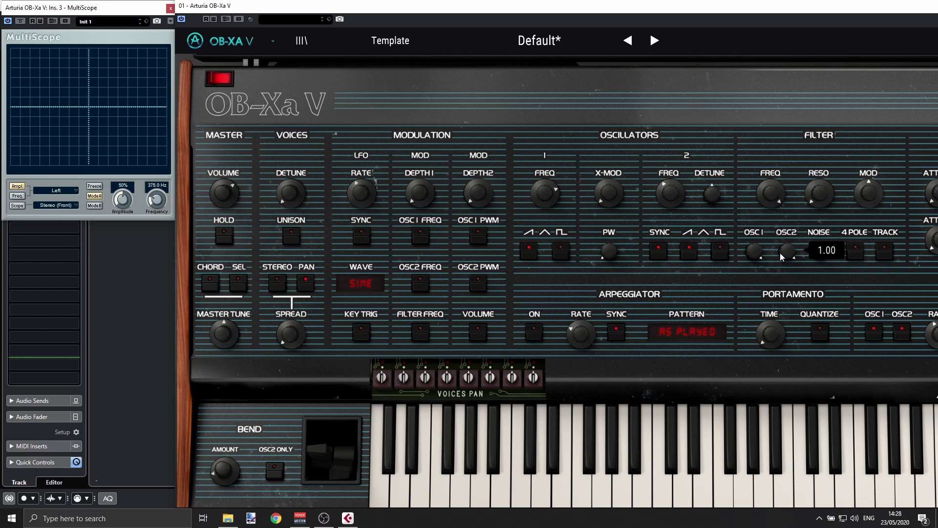
mouse_move(779, 252)
left_mouse_down()
mouse_move(778, 277)
mouse_move(766, 254)
mouse_move(786, 240)
mouse_move(787, 262)
mouse_move(788, 249)
left_mouse_up()
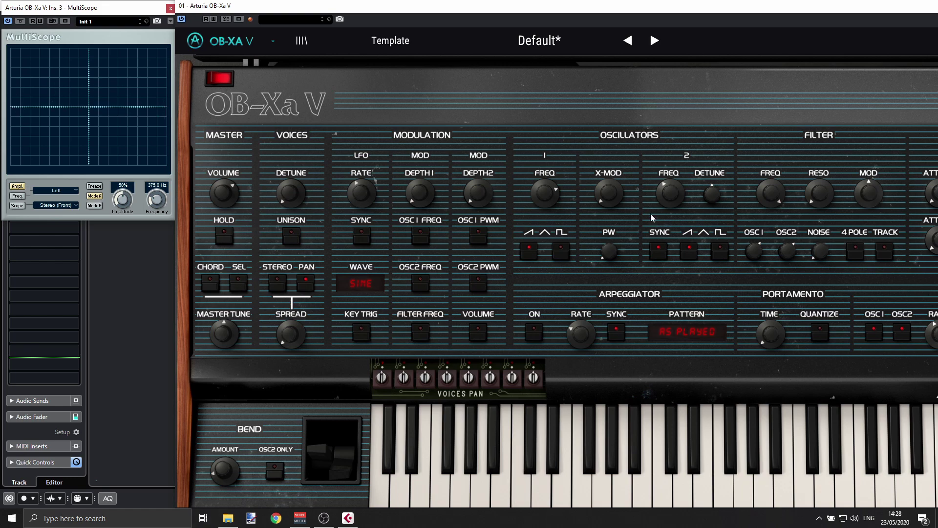
Step: Switch off oscillator 2's Sync and sweep its frequency down to 2 semitones and back up
mouse_move(669, 193)
left_mouse_down()
mouse_move(669, 181)
mouse_move(669, 200)
left_mouse_up()
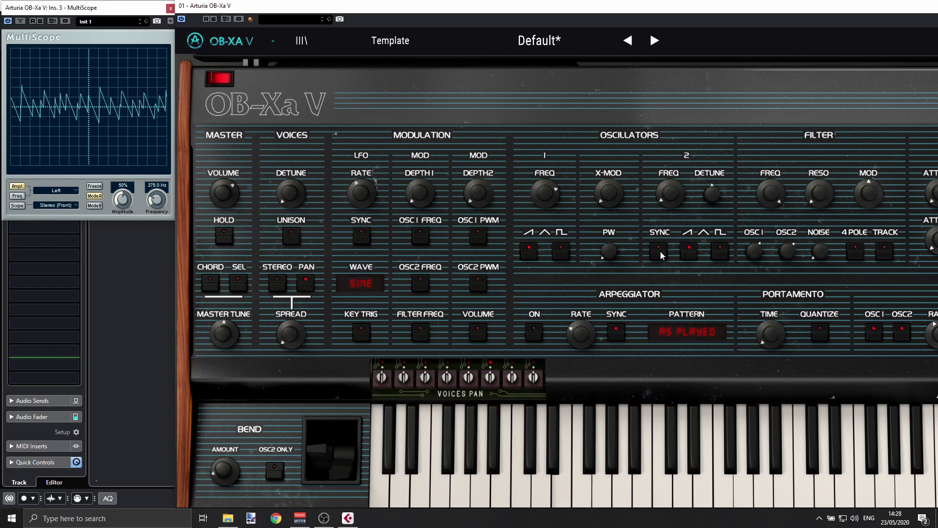
mouse_move(682, 194)
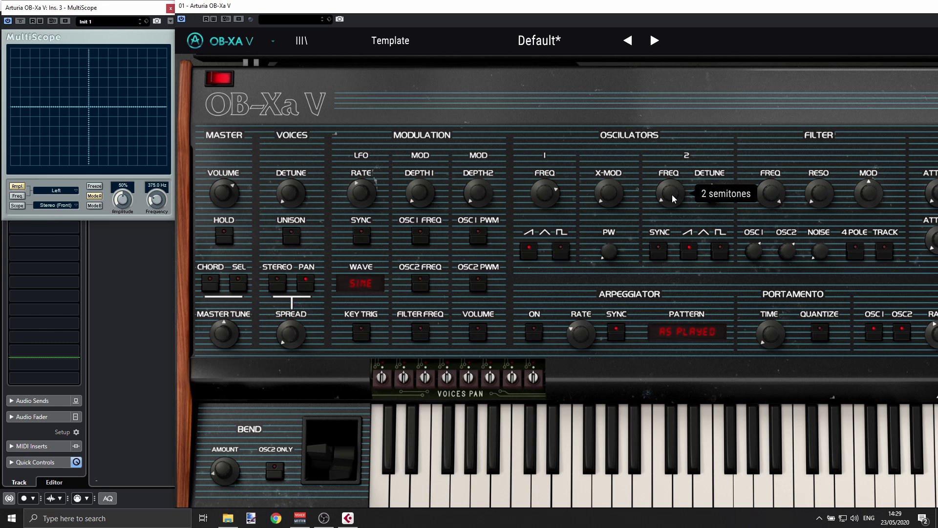
scroll(674, 197, "up", 10)
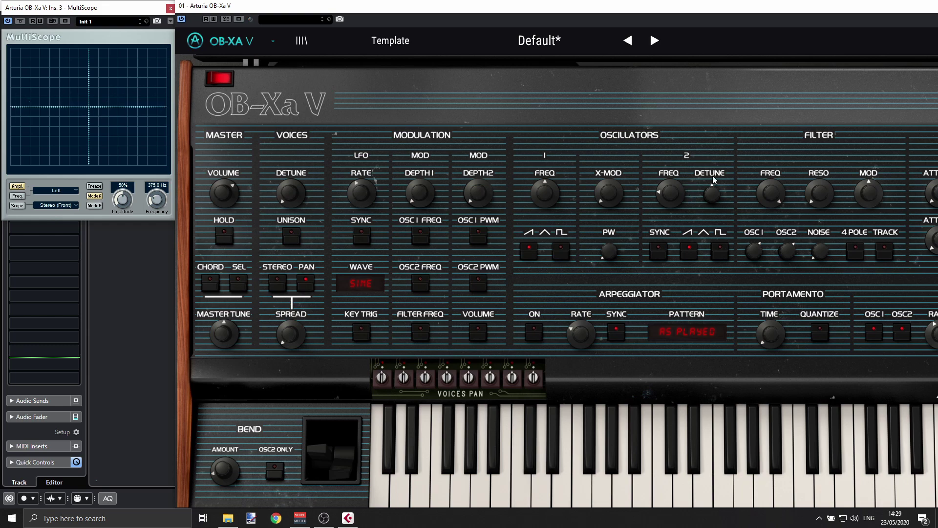
Step: Try turning oscillator 2's Detune off center and reset it to its default
mouse_move(707, 193)
left_mouse_down()
mouse_move(708, 146)
mouse_move(708, 244)
mouse_move(707, 146)
mouse_move(707, 245)
mouse_move(708, 197)
left_mouse_up()
double_click(709, 195)
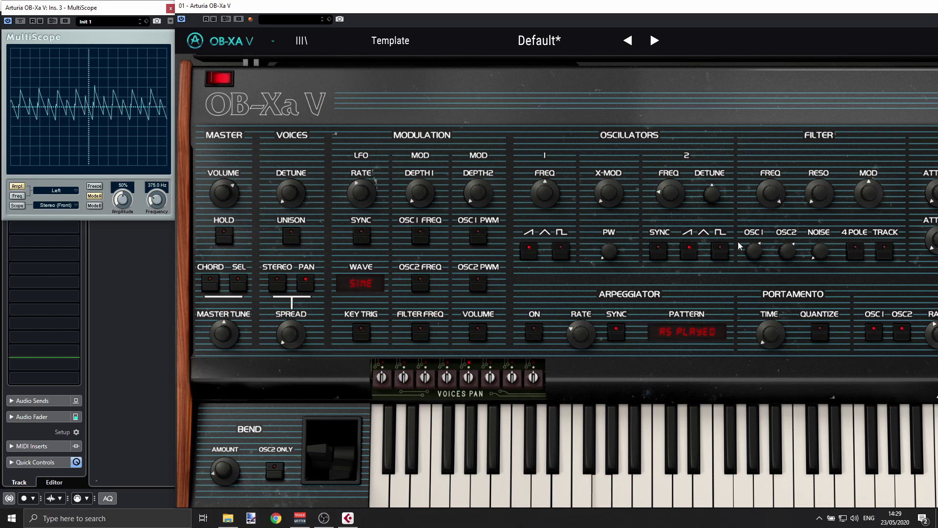
Step: Switch oscillator 1 from the saw to the pulse wave and vary its level in the filter section
left_click(720, 247)
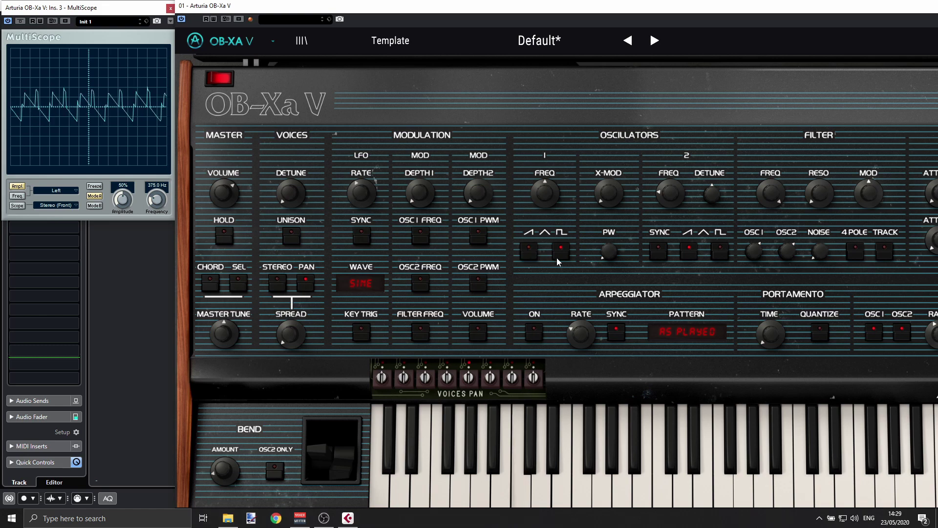
mouse_move(820, 252)
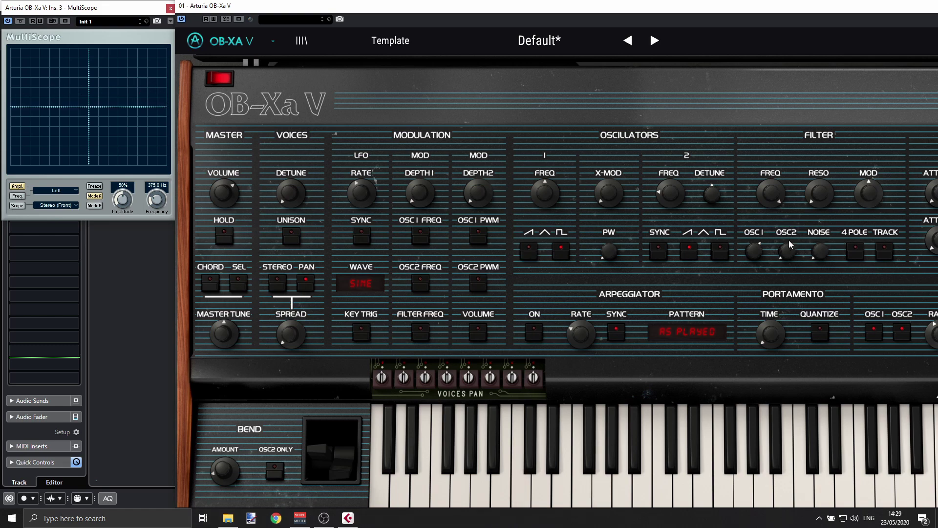
left_click_drag(758, 252, 758, 237)
Step: Vary the oscillators' pulse width and combine oscillator 1's saw and pulse waves
mouse_move(609, 249)
left_mouse_down()
mouse_move(609, 210)
mouse_move(609, 250)
left_mouse_up()
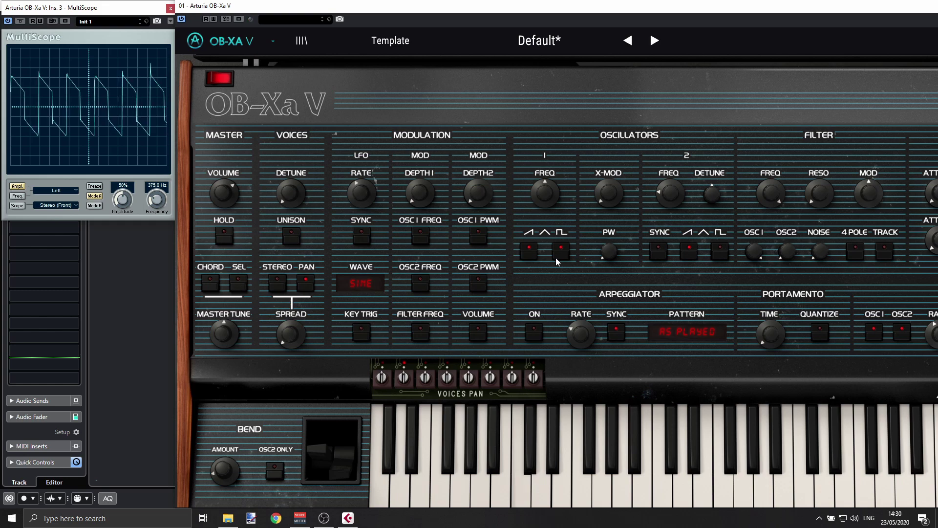
mouse_move(606, 254)
left_mouse_down()
mouse_move(605, 229)
mouse_move(605, 261)
left_mouse_up()
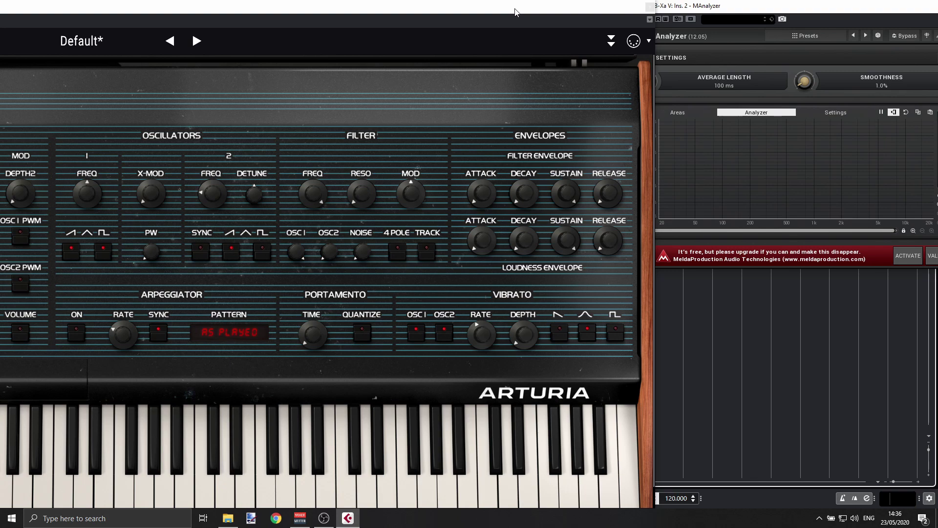
Step: Lower the filter's frequency to 120.2 Hz and raise its resonance to 1.00
left_click_drag(318, 185, 318, 226)
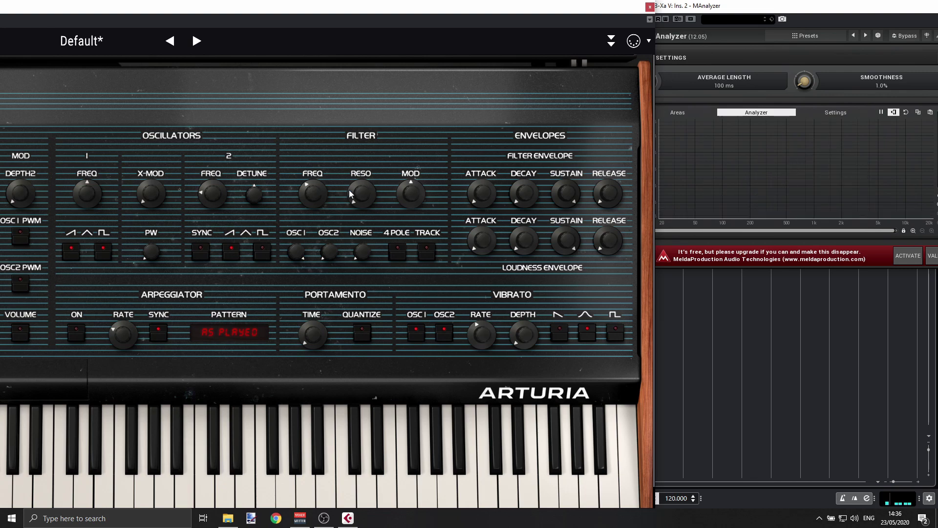
left_click_drag(349, 193, 348, 149)
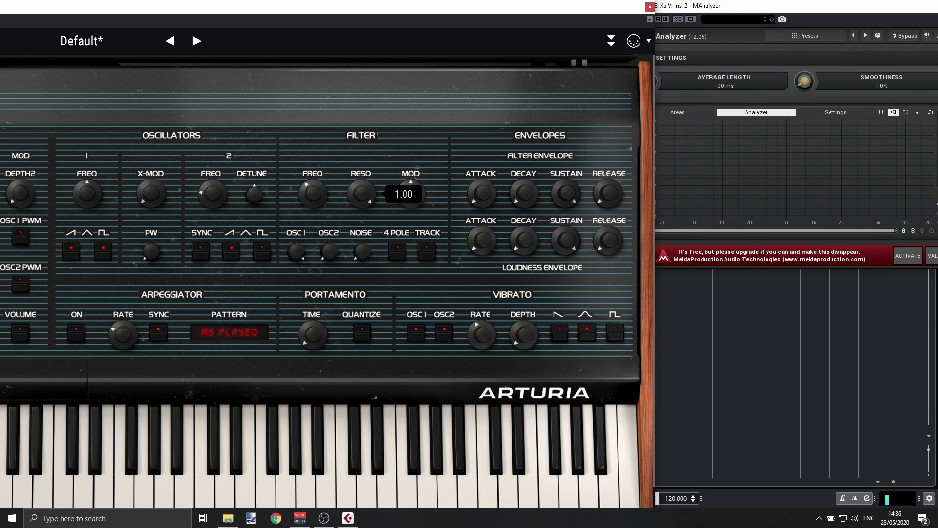
Step: Sweep the filter's frequency up to 222.7 Hz and try the filter's Mod amount away from center
mouse_move(316, 182)
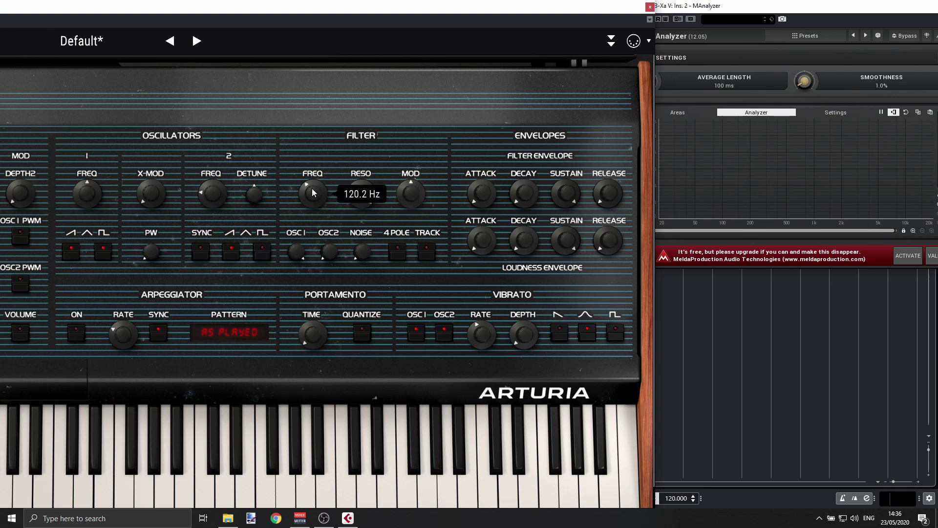
left_click_drag(312, 189, 311, 179)
left_click_drag(312, 179, 311, 188)
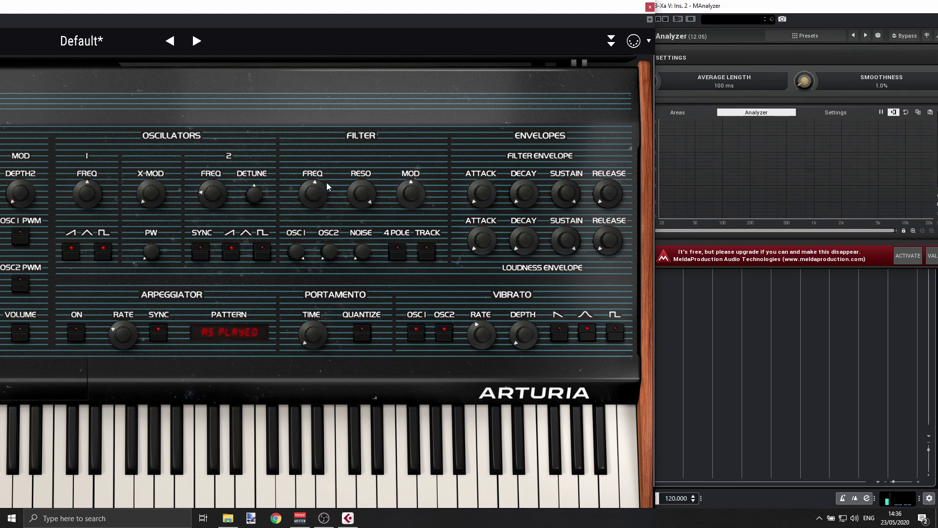
left_click_drag(410, 193, 411, 156)
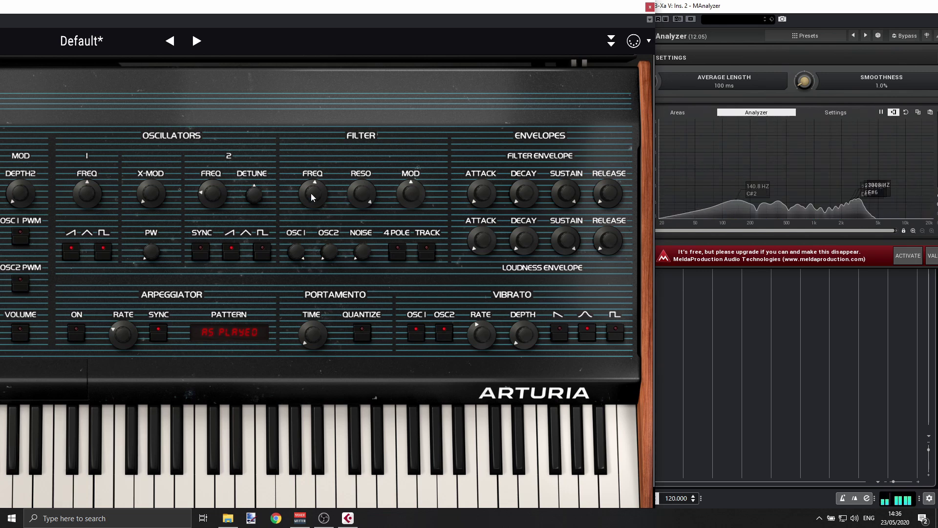
mouse_move(312, 197)
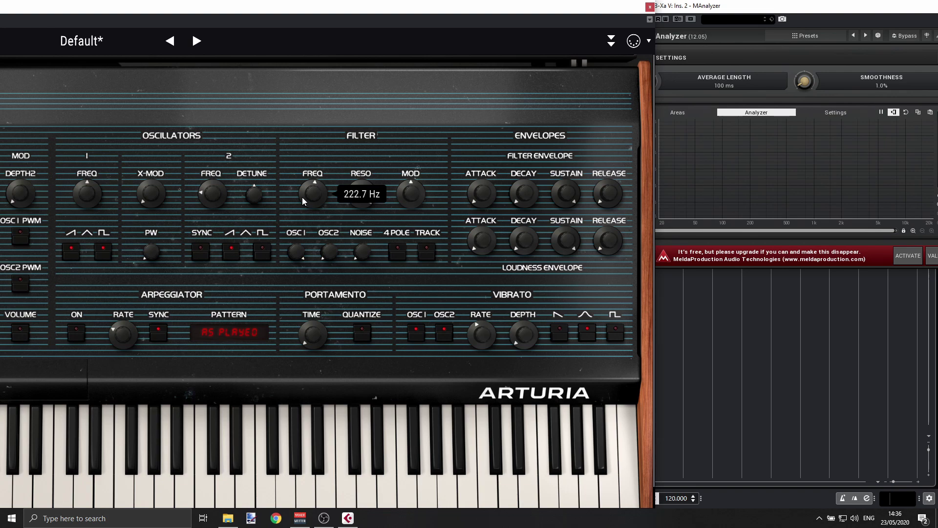
Step: Sweep the filter's frequency down and settle it at 120.2 Hz
left_click_drag(309, 198, 309, 217)
scroll(317, 198, "up", 3)
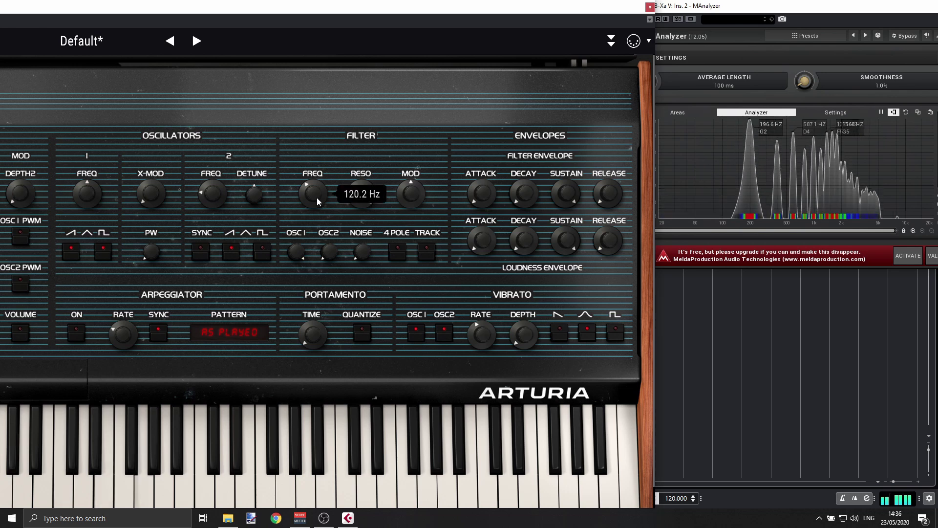
scroll(316, 197, "down", 1)
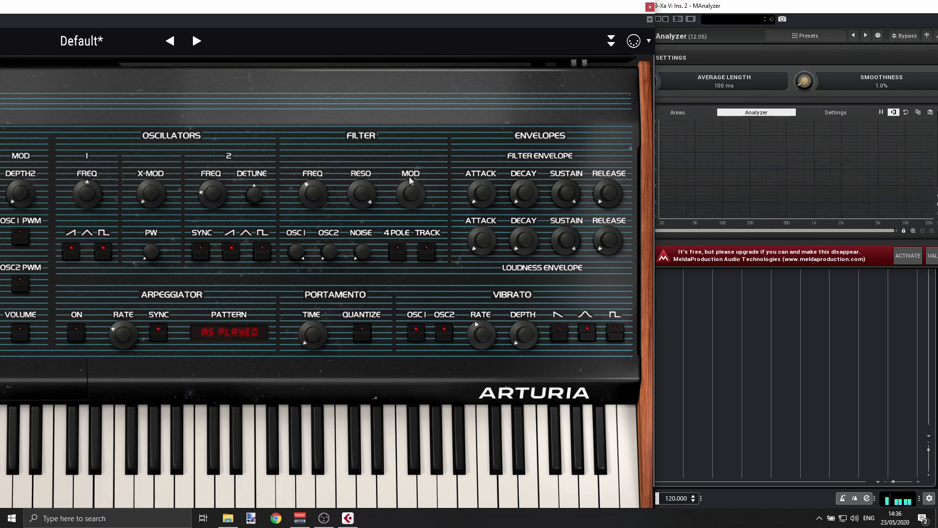
Step: Raise the Noise level in the filter section from zero
mouse_move(412, 191)
mouse_move(296, 249)
mouse_move(361, 261)
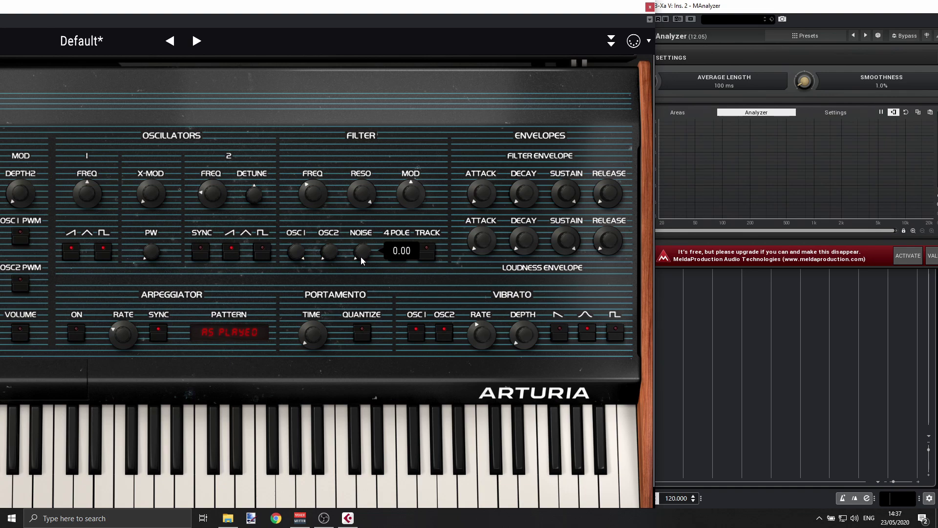
left_click_drag(361, 258, 361, 210)
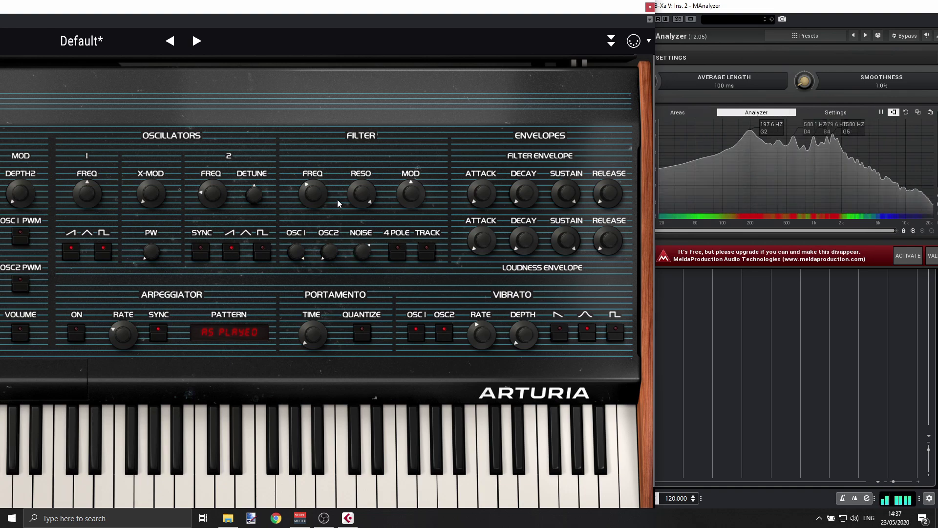
Step: Raise the filter's frequency and lower the Noise level in the filter section
left_click_drag(313, 192, 313, 180)
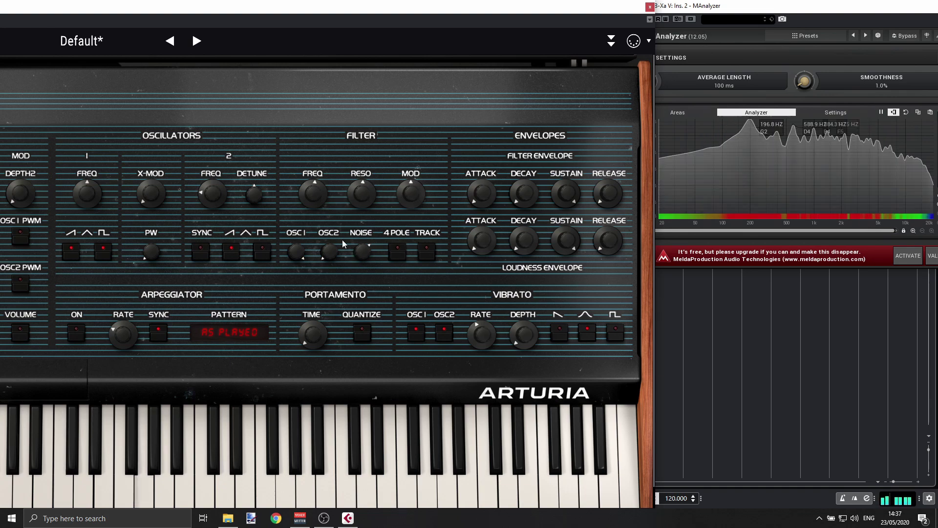
left_click_drag(354, 248, 358, 294)
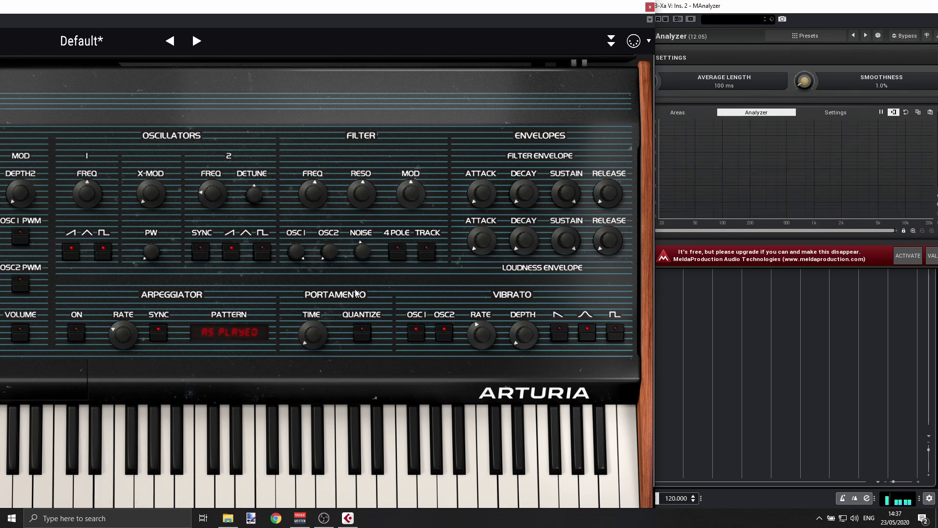
Step: Try the filter's 4 Pole mode and Track option, switching tracking on and off
left_click(399, 251)
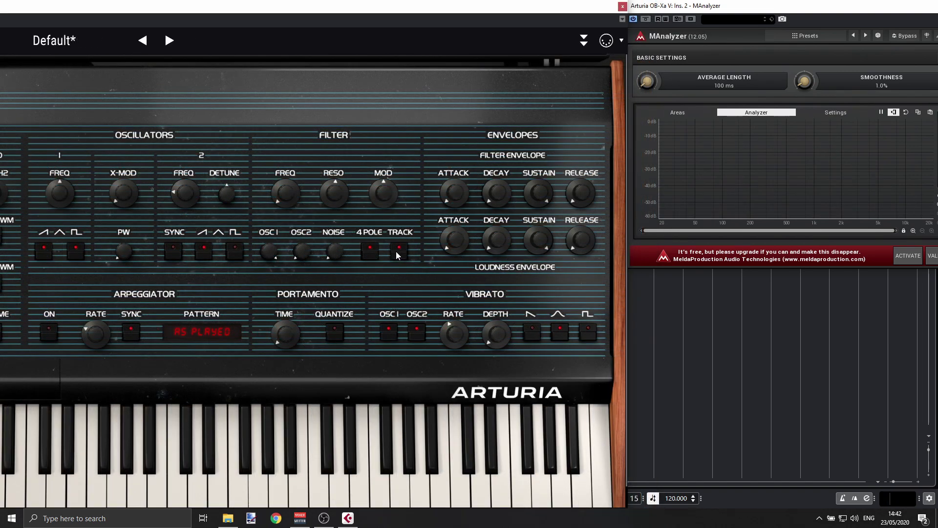
mouse_move(294, 200)
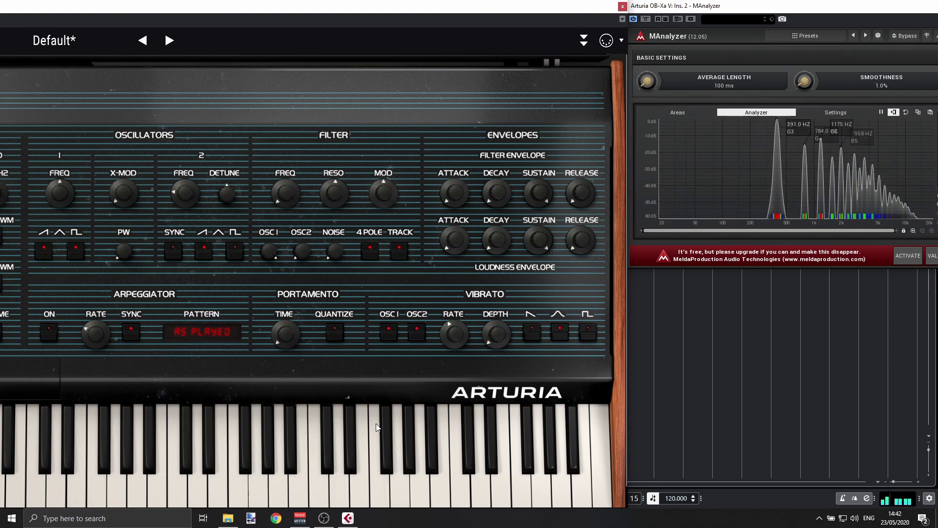
left_click(400, 250)
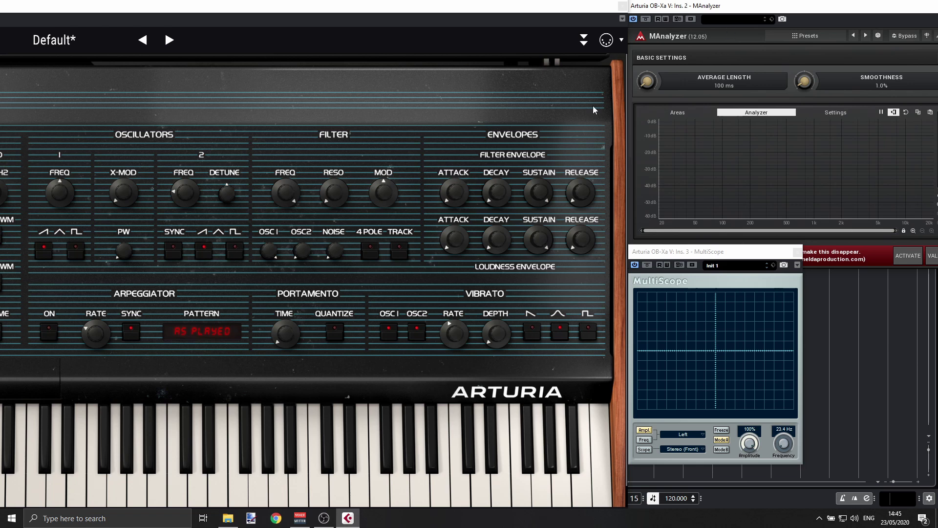
Step: Raise the loudness envelope's Attack to 615 ms and on to 1.010 s
mouse_move(458, 242)
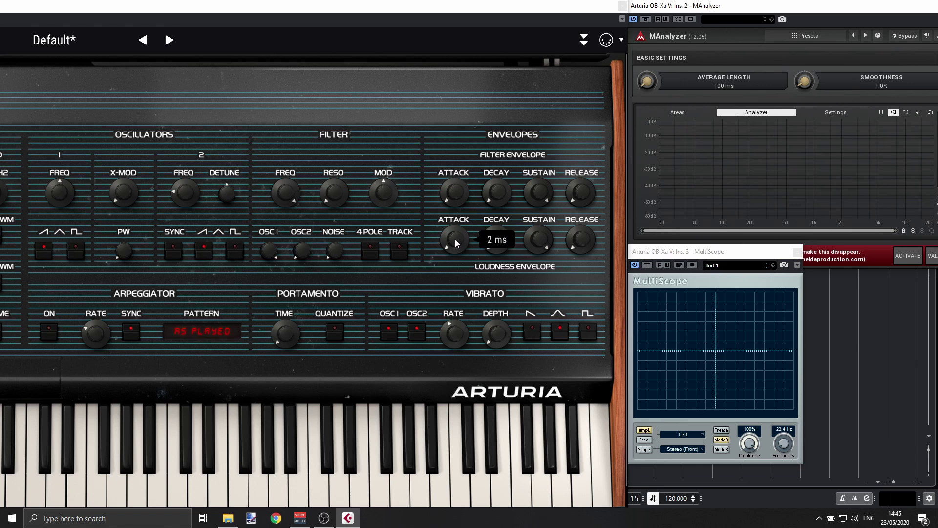
left_click_drag(459, 241, 458, 219)
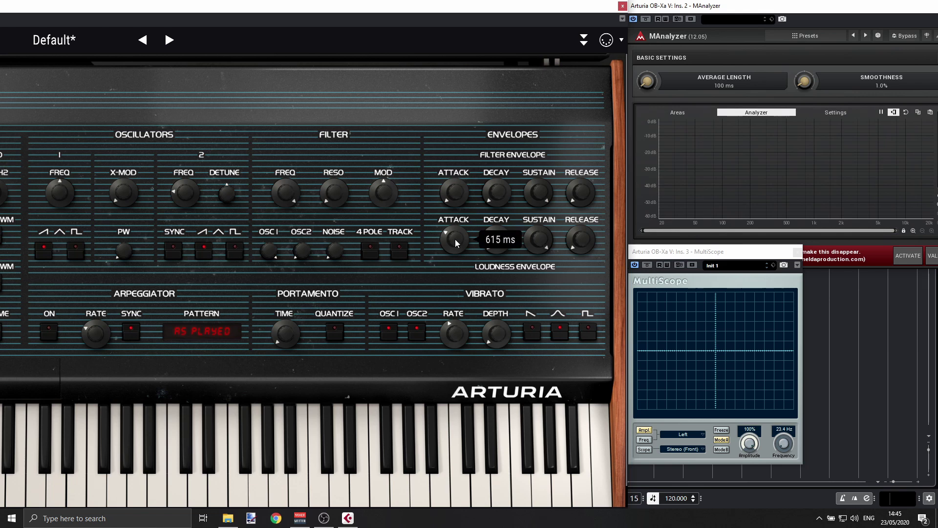
mouse_move(457, 243)
left_mouse_down()
mouse_move(457, 254)
mouse_move(457, 242)
left_mouse_up()
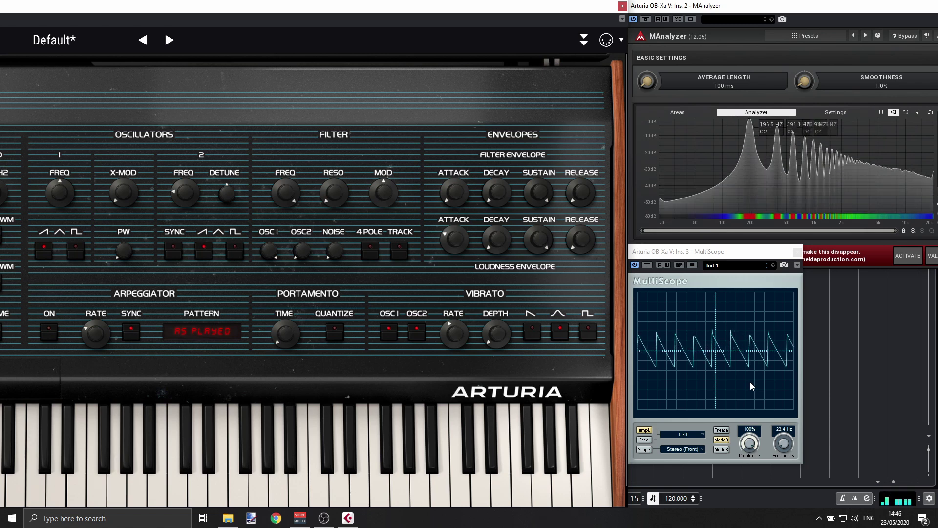
mouse_move(455, 240)
left_click_drag(454, 239, 454, 230)
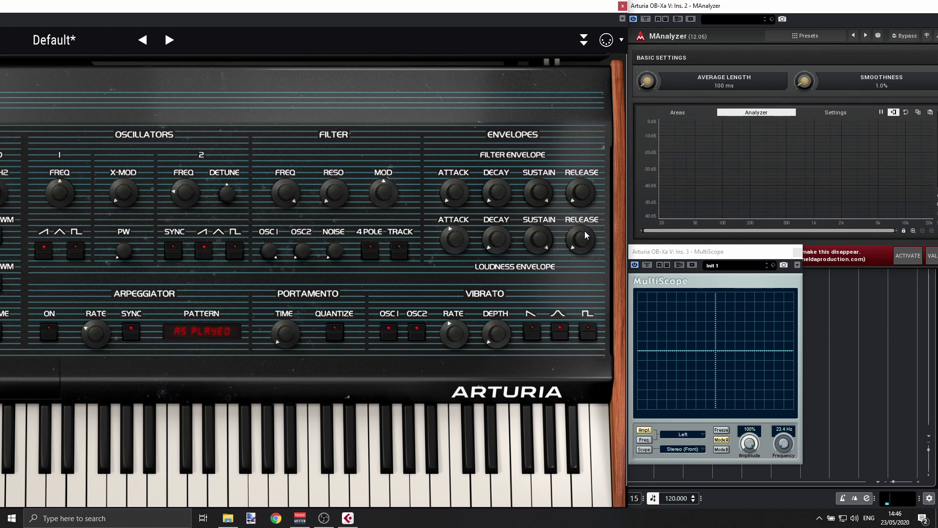
Step: Lengthen the loudness envelope's Release to around the middle of its range
mouse_move(581, 236)
mouse_move(451, 246)
left_click_drag(569, 239, 569, 209)
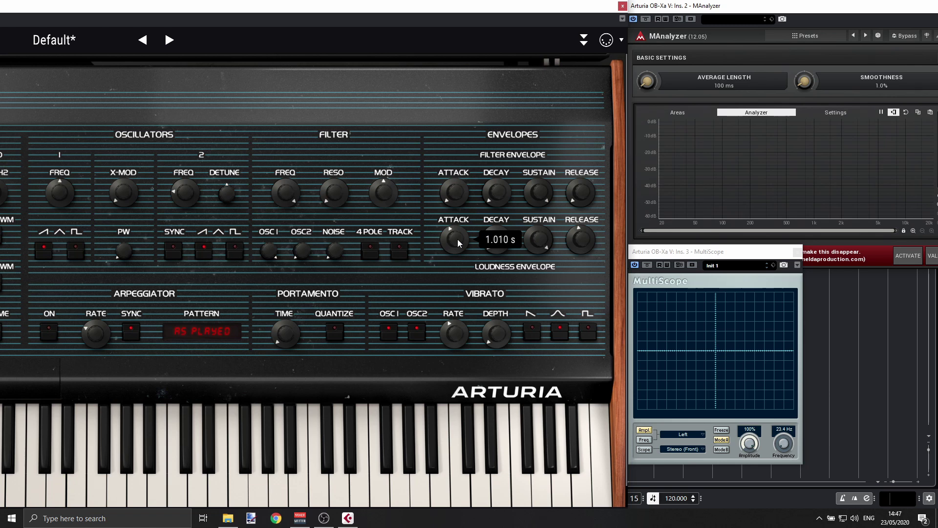
mouse_move(591, 239)
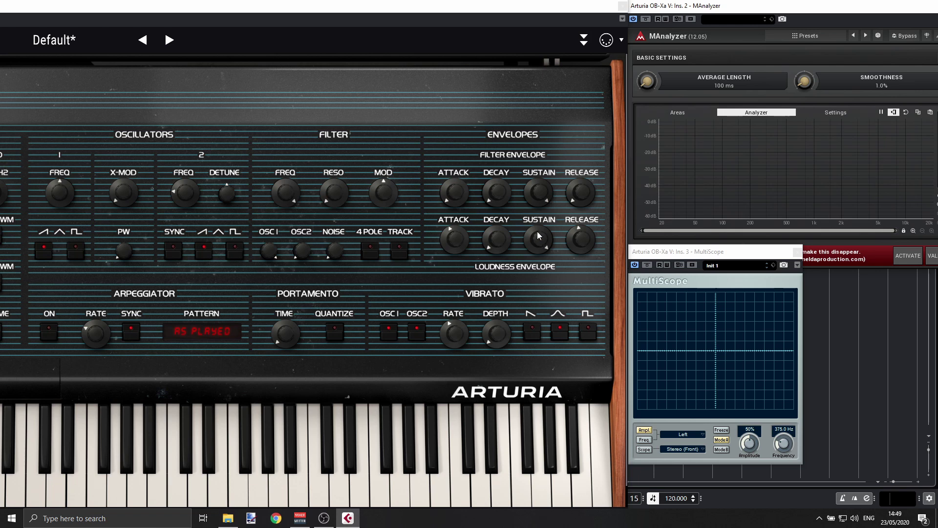
Step: Set the loudness envelope's Sustain to 0.500 and its Decay to 498 ms
left_click_drag(539, 237, 539, 246)
mouse_move(538, 233)
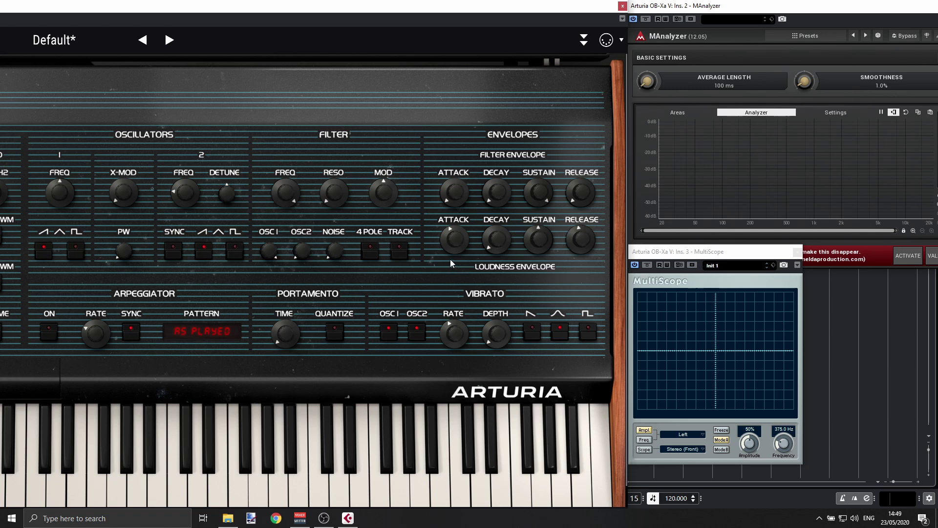
mouse_move(456, 251)
left_click_drag(503, 242, 502, 222)
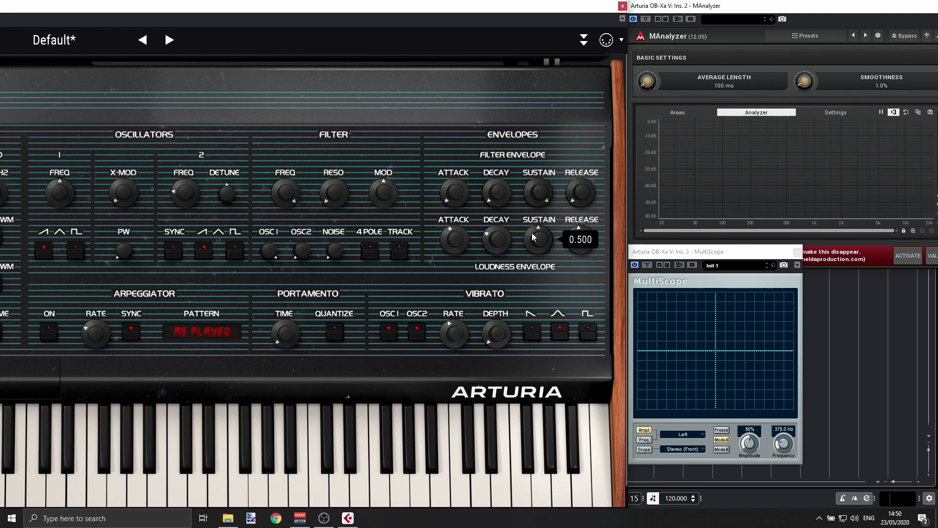
mouse_move(497, 241)
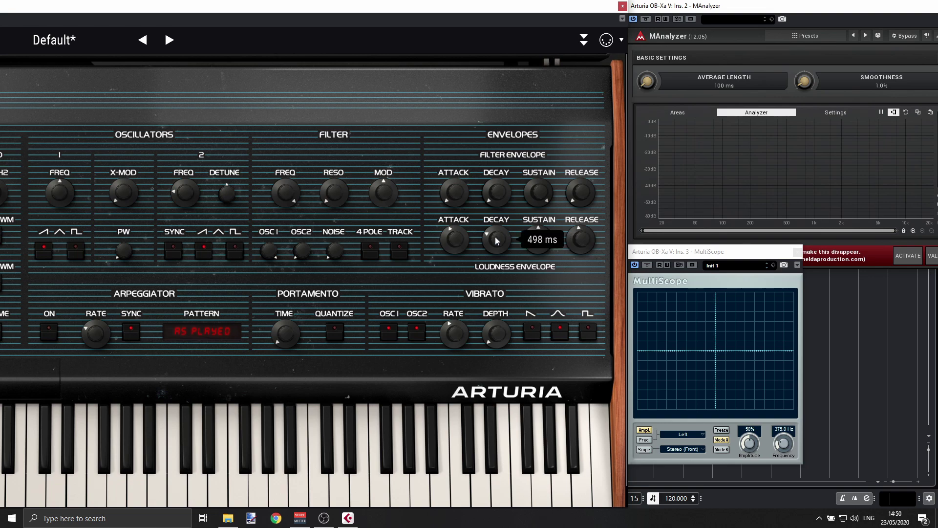
mouse_move(581, 245)
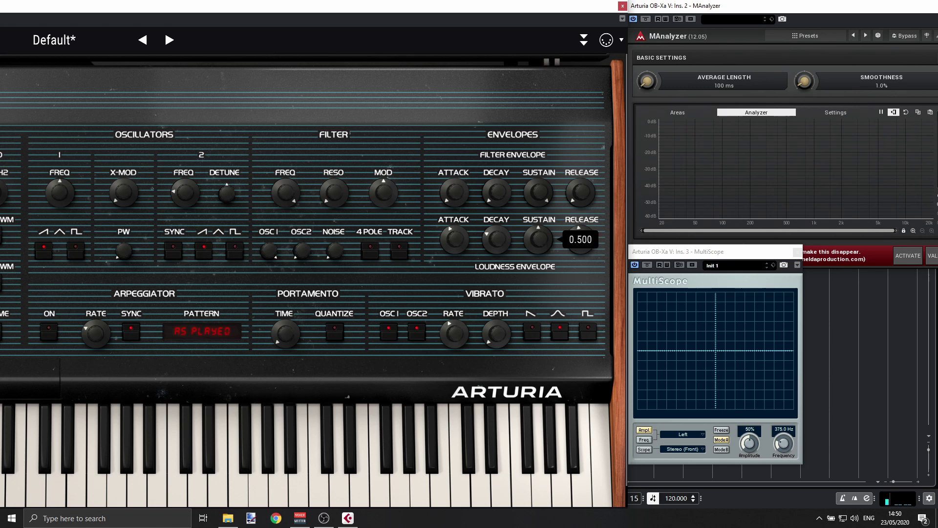
Step: Lower the loudness envelope's Sustain well below half and cut its Attack to the minimum
left_click_drag(544, 241, 544, 274)
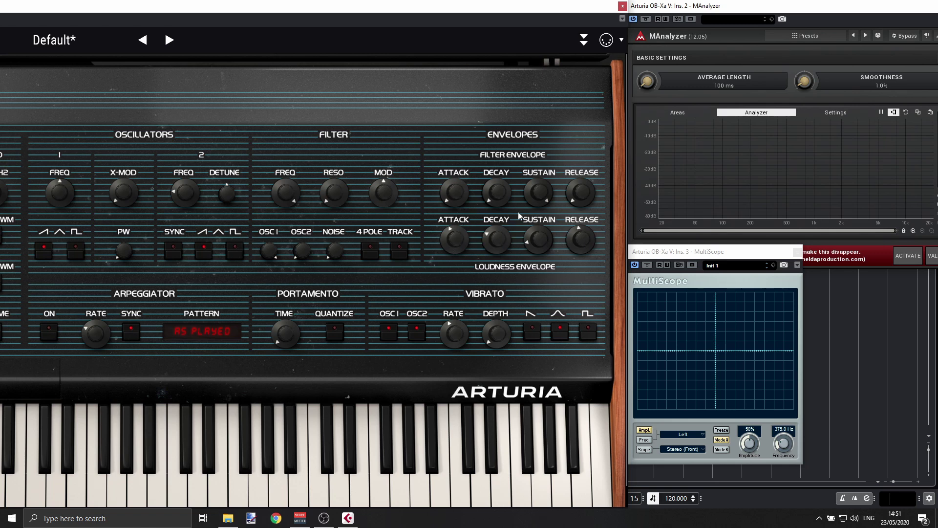
left_click_drag(525, 238, 528, 245)
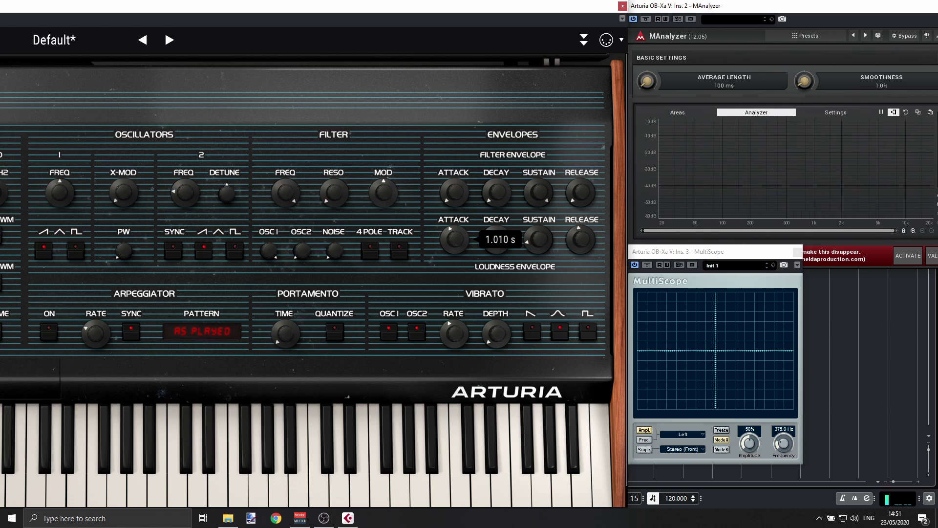
left_click_drag(465, 240, 465, 293)
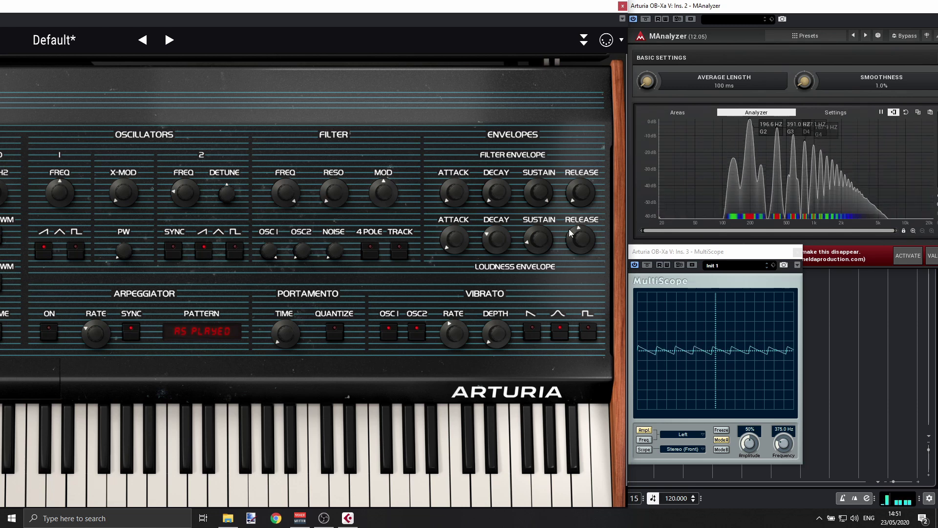
Step: Shorten the loudness envelope's Release and set its Decay to 1.040 s
left_click_drag(576, 232, 575, 266)
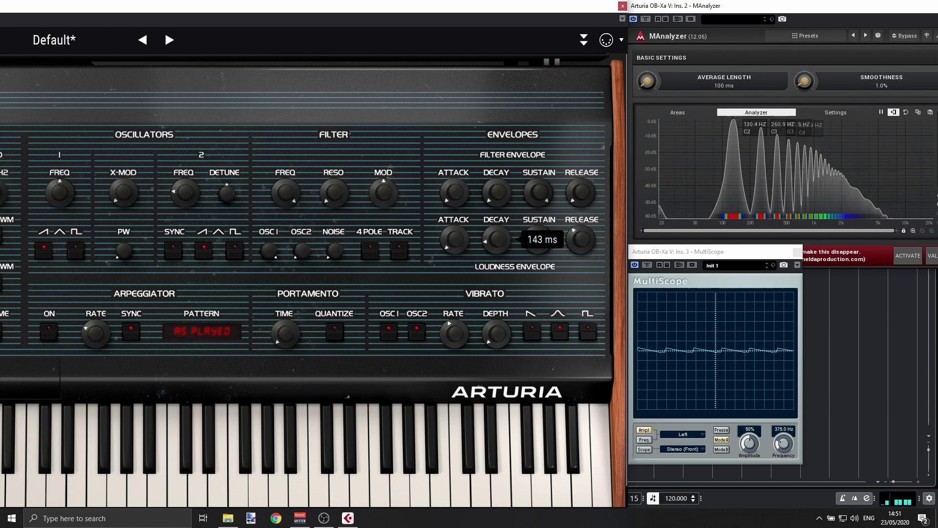
left_click_drag(496, 244, 496, 226)
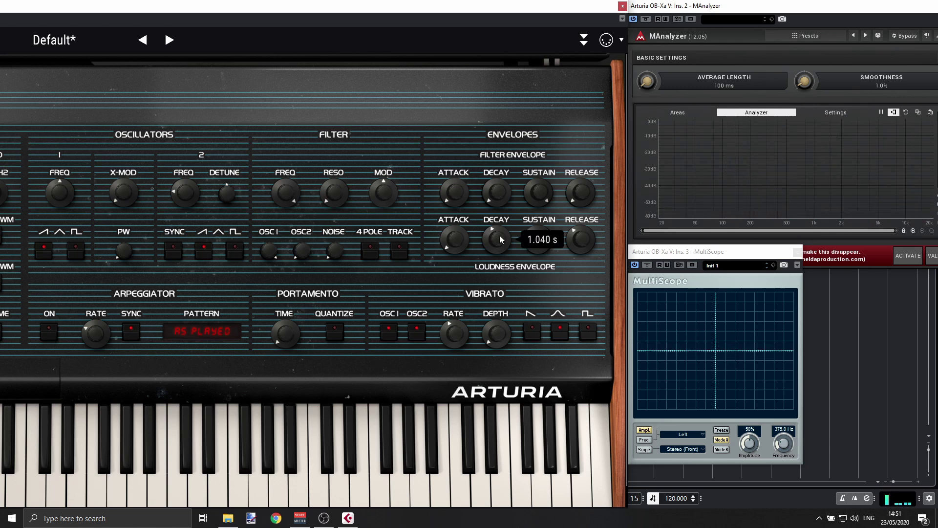
left_click_drag(579, 240, 567, 244)
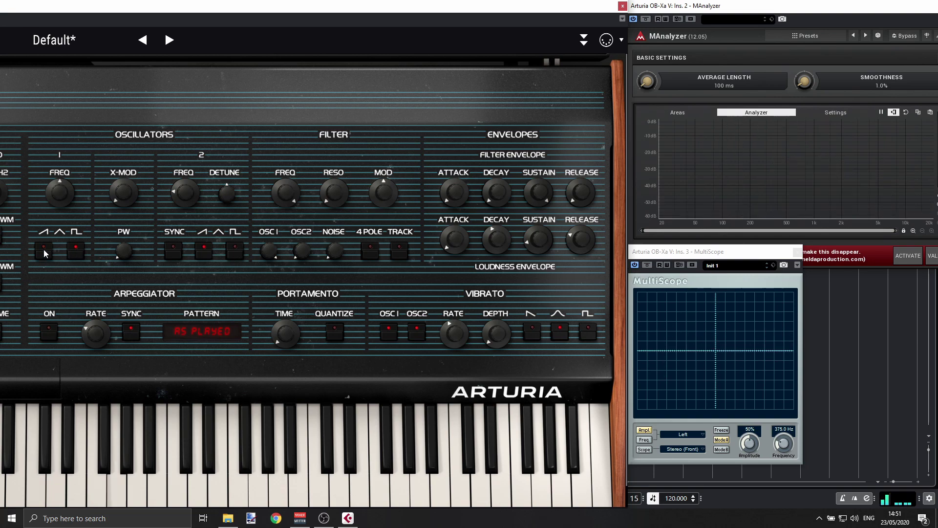
Step: Cut the loudness envelope's Decay to 2 ms and raise its Sustain to 0.580
mouse_move(123, 256)
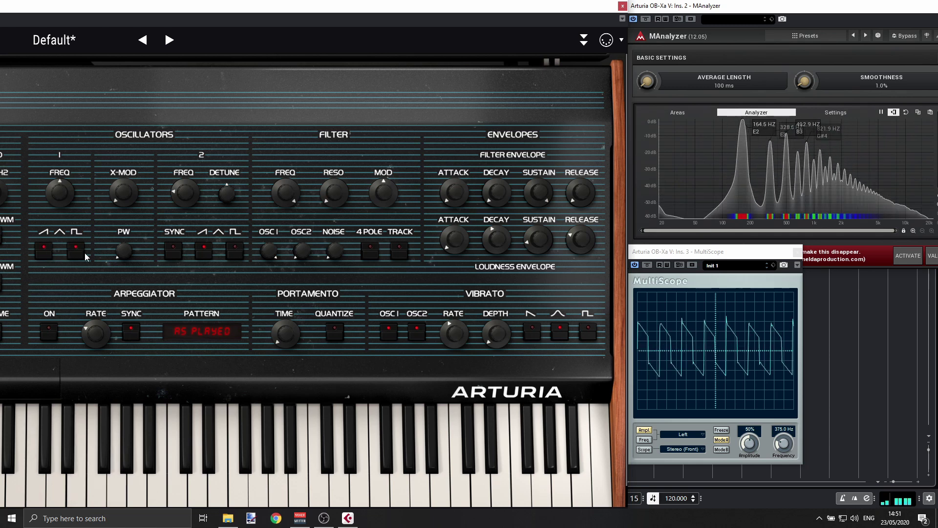
left_click_drag(495, 246, 495, 293)
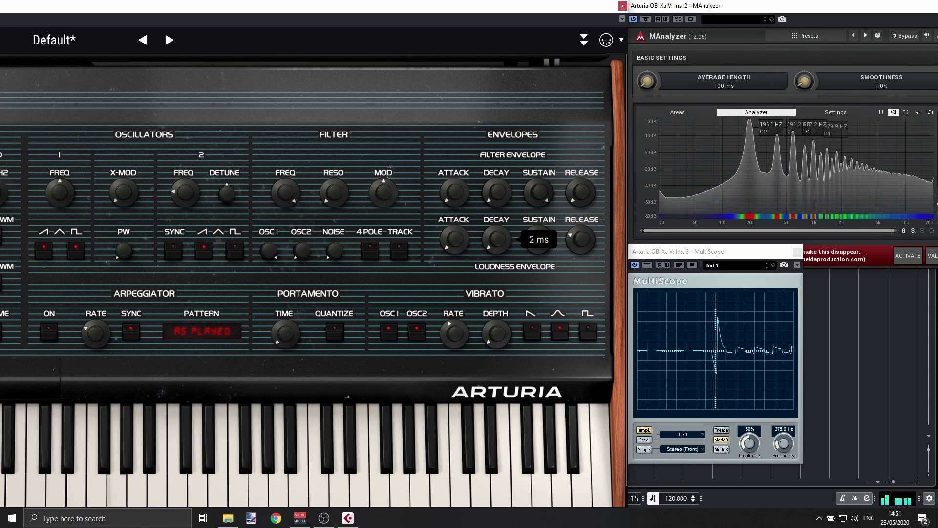
left_click_drag(538, 239, 538, 225)
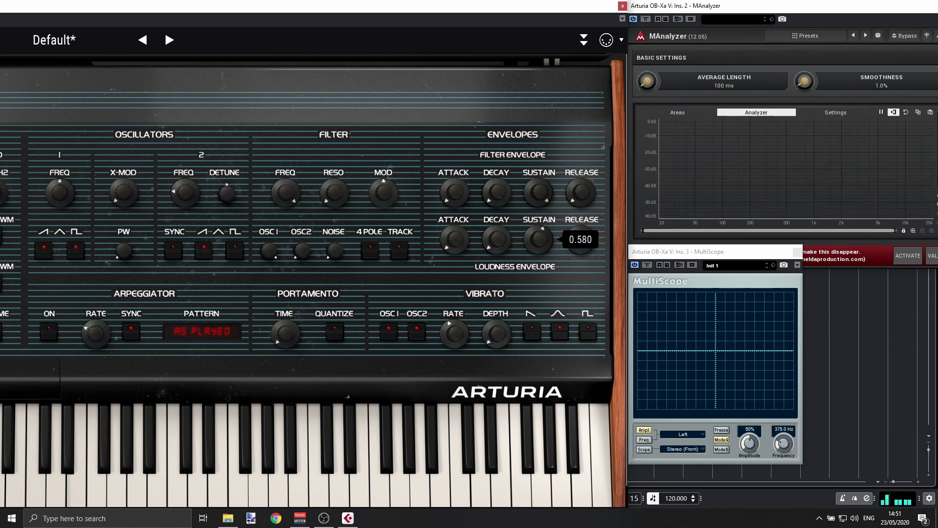
left_click(540, 234)
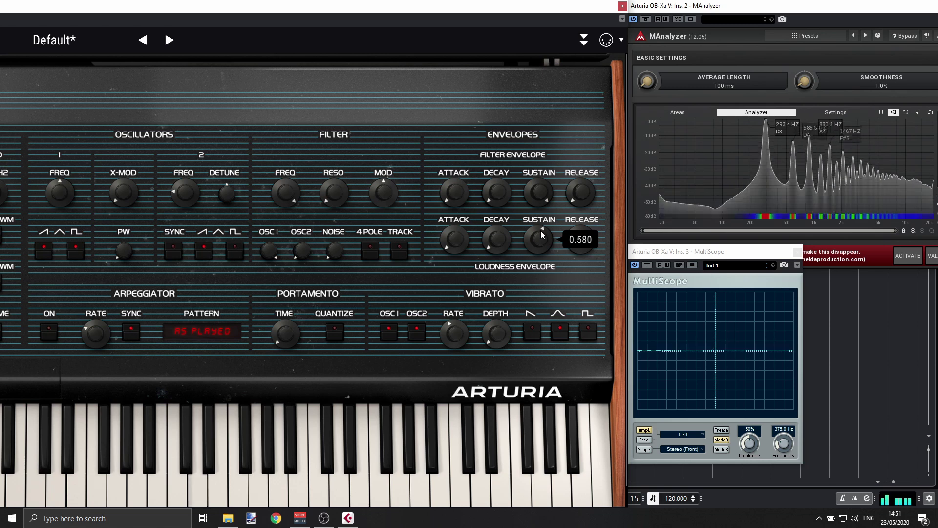
Step: Lengthen the loudness envelope's Attack, Release and Decay for a slow, soft sound
mouse_move(454, 244)
left_mouse_down()
mouse_move(454, 210)
mouse_move(454, 252)
left_mouse_up()
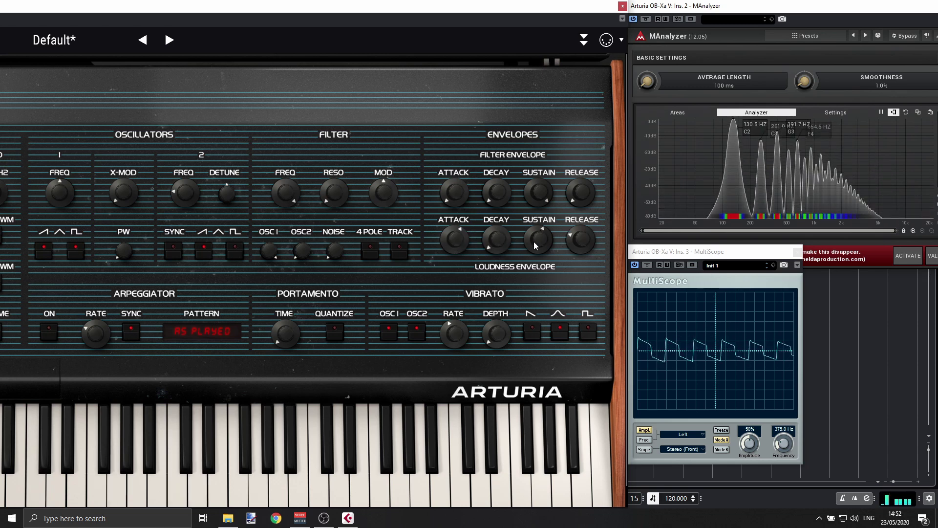
left_click(577, 242)
left_click_drag(577, 243, 577, 230)
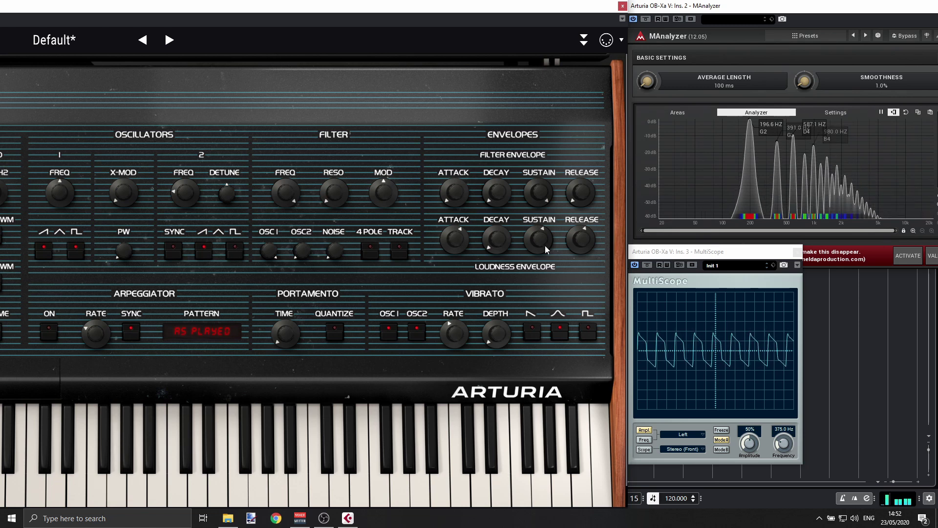
mouse_move(495, 243)
left_mouse_down()
mouse_move(495, 227)
mouse_move(533, 240)
mouse_move(496, 234)
left_mouse_up()
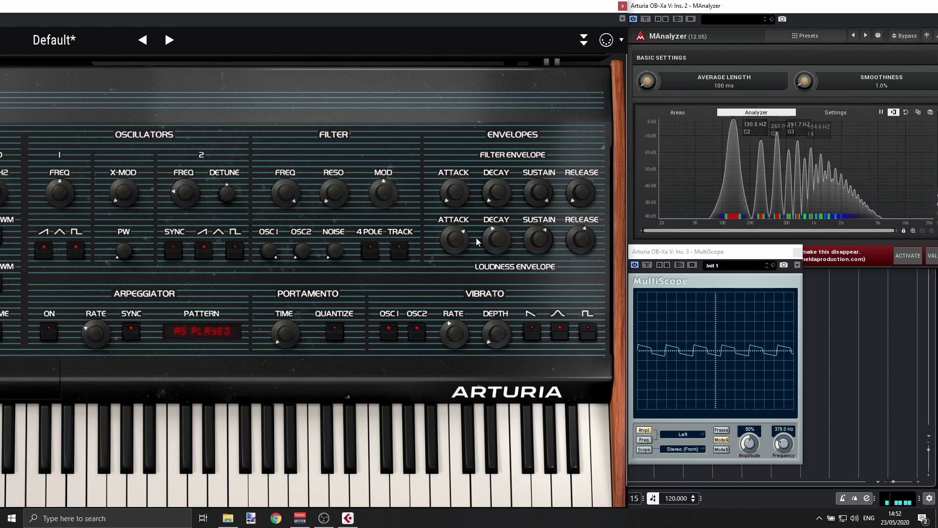
Step: Bring the whole synth panel into view, turn on Unison and raise the voice Detune
left_click_drag(500, 12, 797, 10)
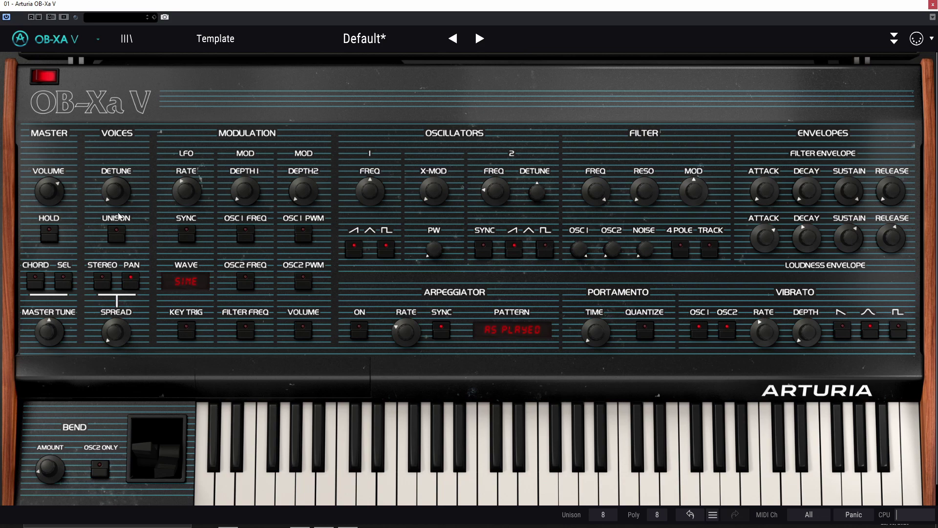
left_click(116, 235)
left_click_drag(118, 204, 118, 188)
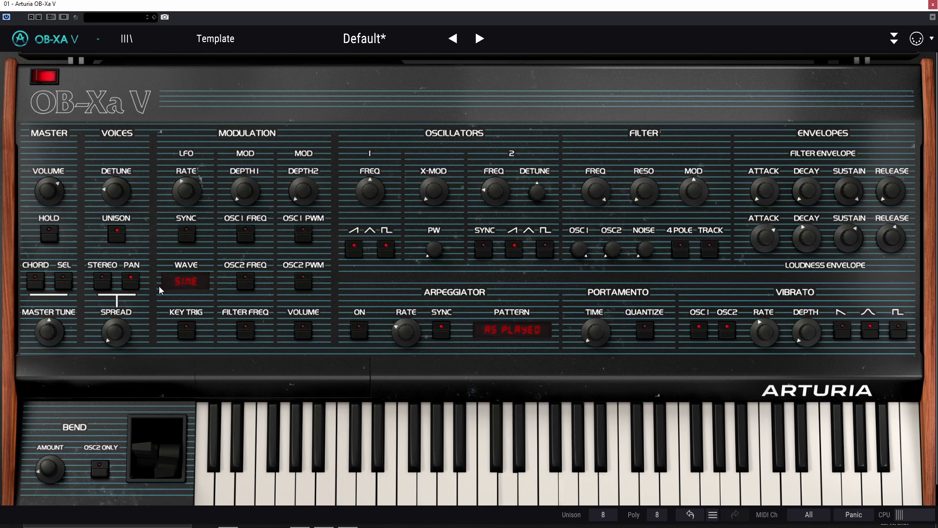
Step: Switch the voice spreading from Pan to Stereo and set the Spread to 0.304
left_click(101, 279)
left_click_drag(116, 331, 116, 317)
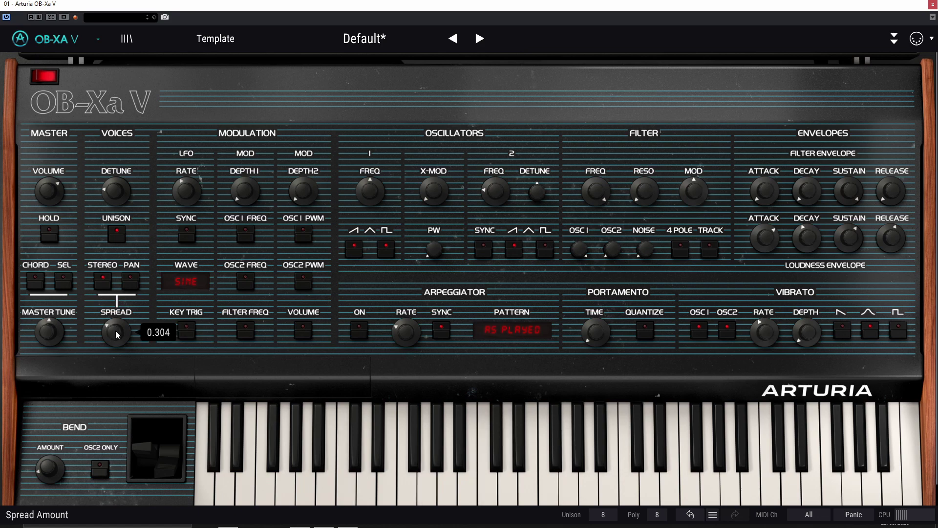
Step: Turn off oscillator 1's pulse wave and mix in oscillator 2 with Noise at 0.104
left_click(386, 249)
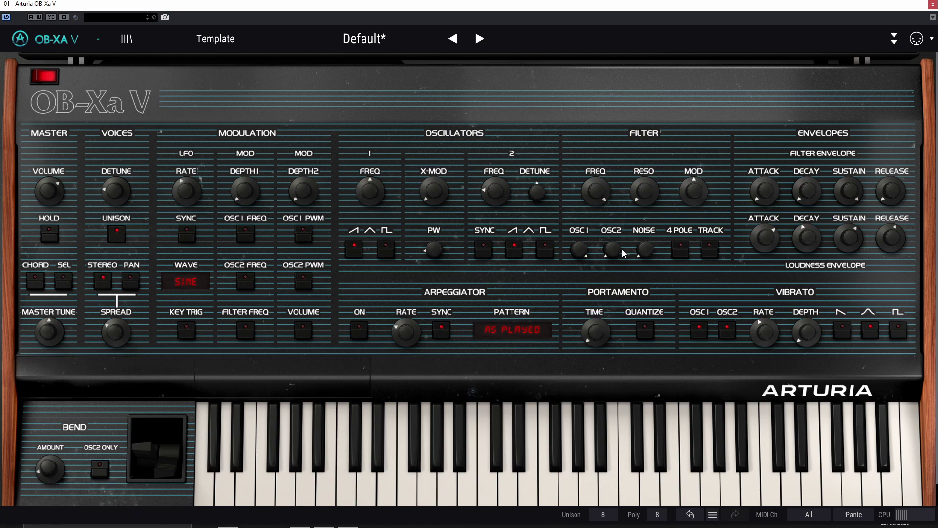
left_click_drag(613, 249, 645, 244)
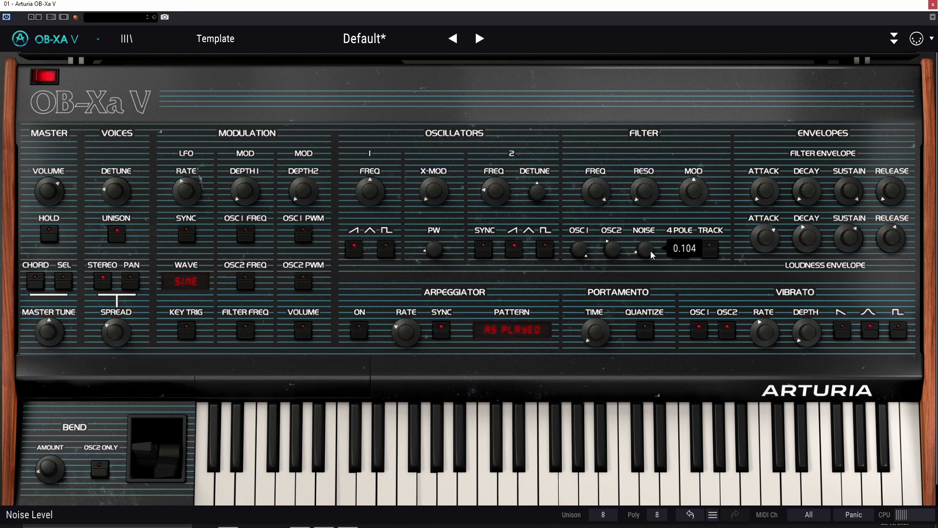
Step: Shorten the loudness envelope's Attack and Decay
left_click_drag(765, 238, 804, 247)
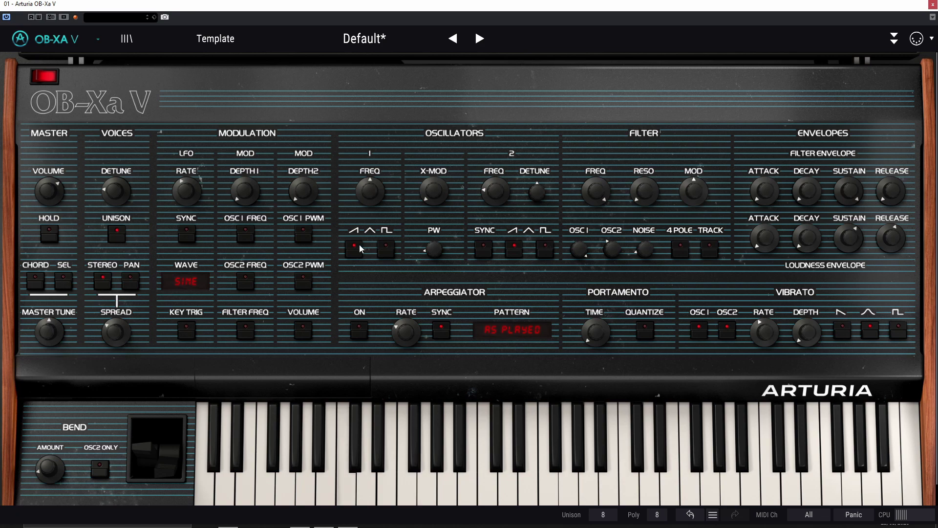
left_click(648, 249)
mouse_move(819, 244)
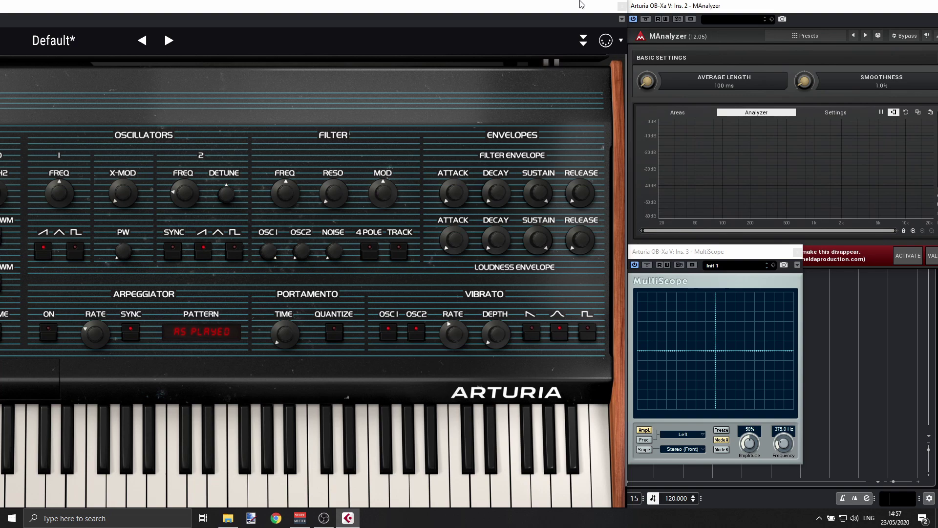
Step: Raise the filter's Resonance to about halfway and adjust its cutoff frequency
mouse_move(292, 194)
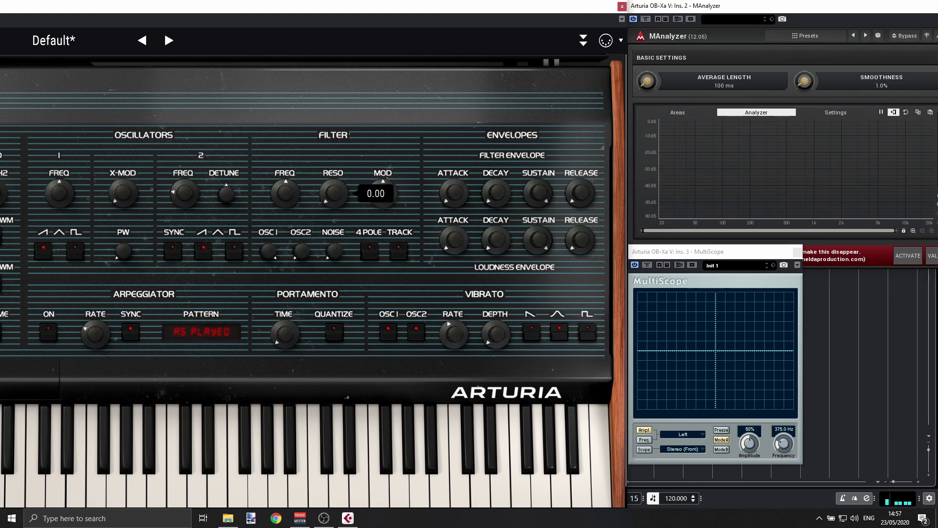
left_click_drag(333, 193, 333, 167)
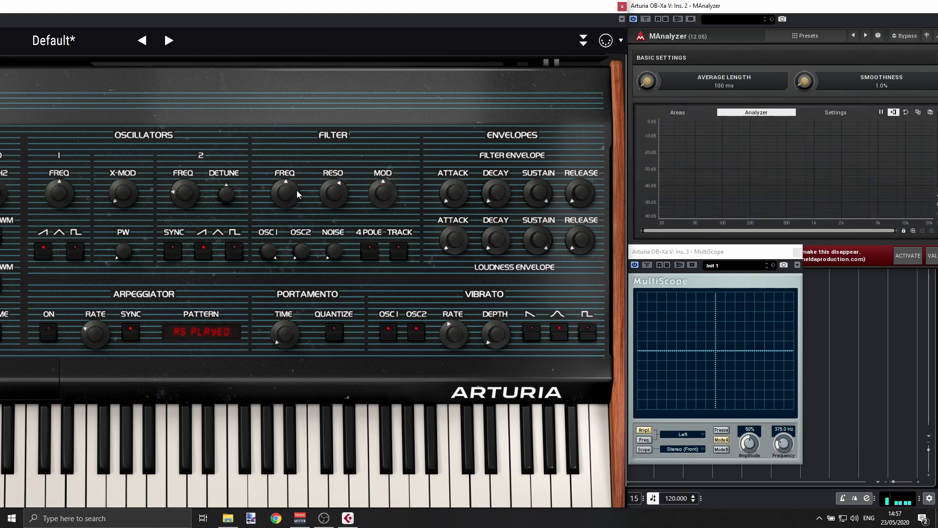
mouse_move(291, 184)
left_mouse_down()
mouse_move(291, 218)
mouse_move(291, 182)
left_mouse_up()
Step: Lengthen the filter envelope's Attack and set the filter cutoff to 193.8 Hz
left_click_drag(458, 198, 459, 167)
mouse_move(292, 197)
left_mouse_down()
mouse_move(283, 188)
mouse_move(282, 197)
left_mouse_up()
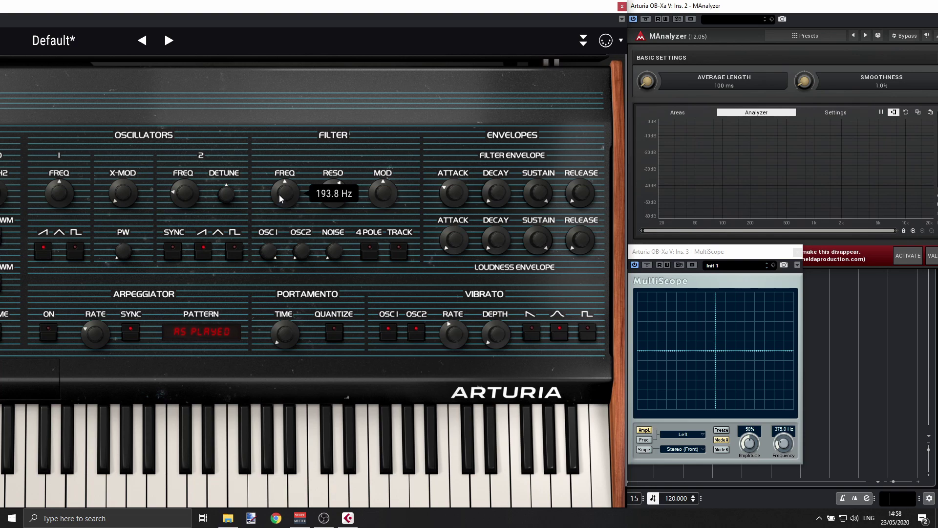
mouse_move(284, 189)
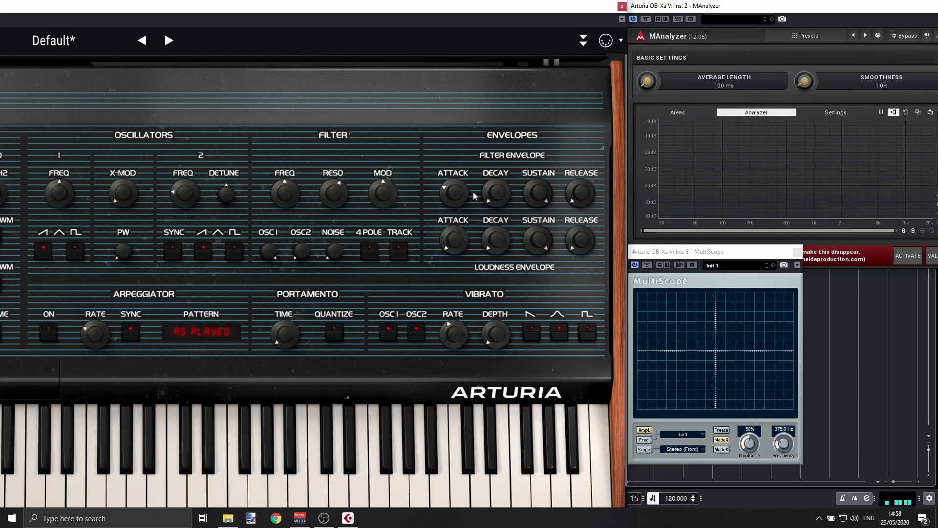
left_click_drag(473, 195, 473, 167)
Step: Lengthen the filter envelope's Release and set the loudness envelope's Release to 1.030 s
mouse_move(582, 199)
left_click_drag(582, 198, 582, 171)
mouse_move(286, 192)
left_click_drag(580, 240, 580, 210)
mouse_move(531, 188)
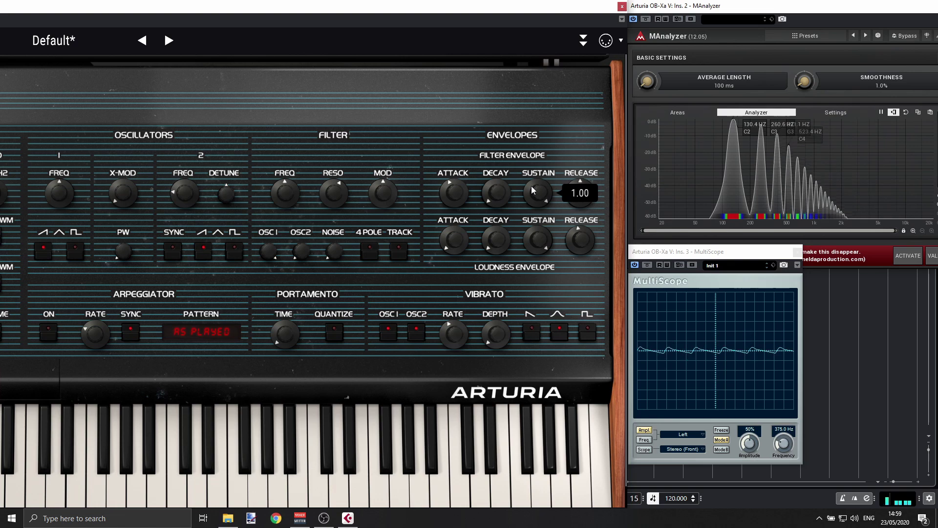
mouse_move(574, 231)
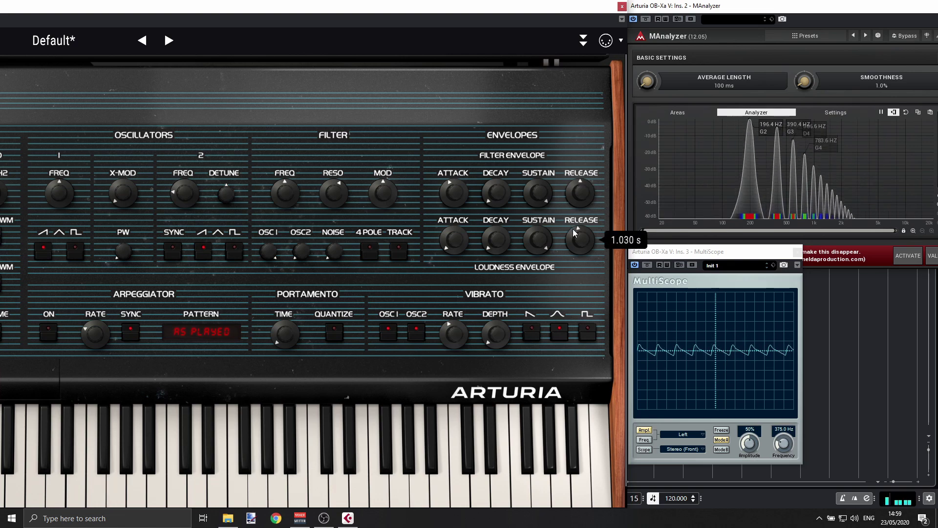
Step: Raise the filter Resonance to maximum, shorten the filter envelope's Attack and switch oscillator 1 to the pulse wave
mouse_move(334, 194)
left_mouse_down()
mouse_move(333, 176)
mouse_move(333, 195)
left_mouse_up()
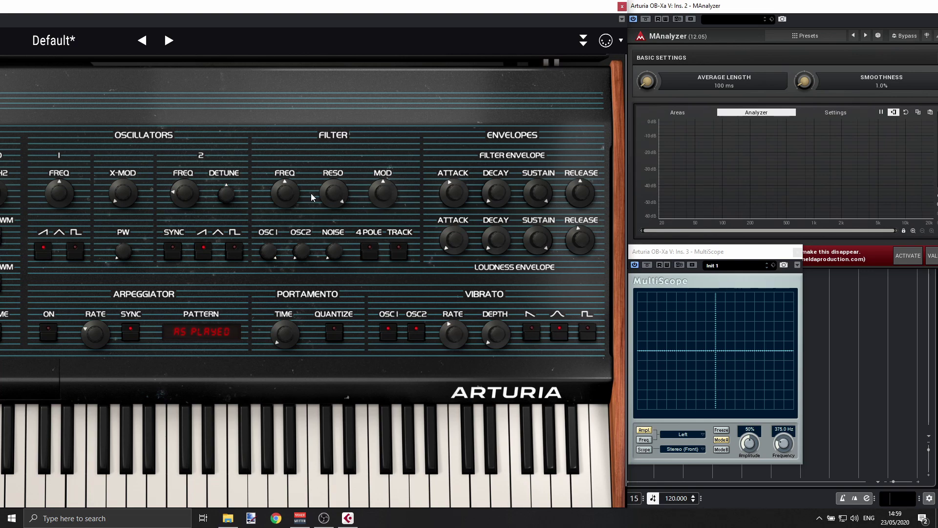
mouse_move(496, 193)
left_click_drag(453, 193, 454, 220)
left_click(78, 251)
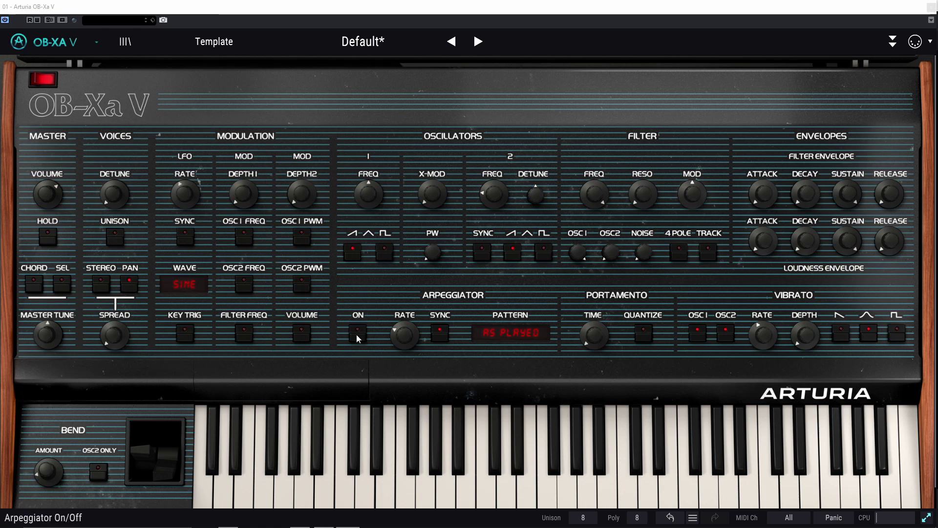
Step: Turn on the arpeggiator, try its Rate unsynced, and sync it to tempo again at a faster Rate
mouse_move(403, 334)
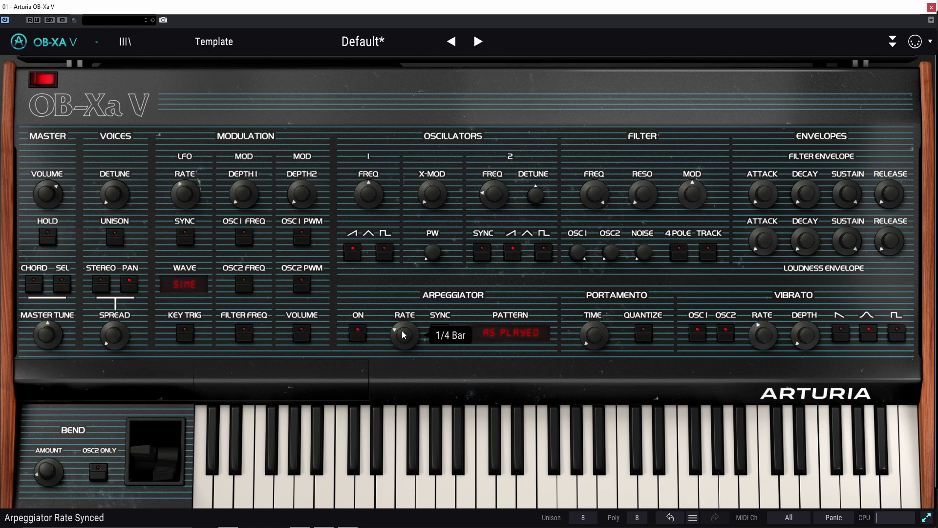
left_click(447, 330)
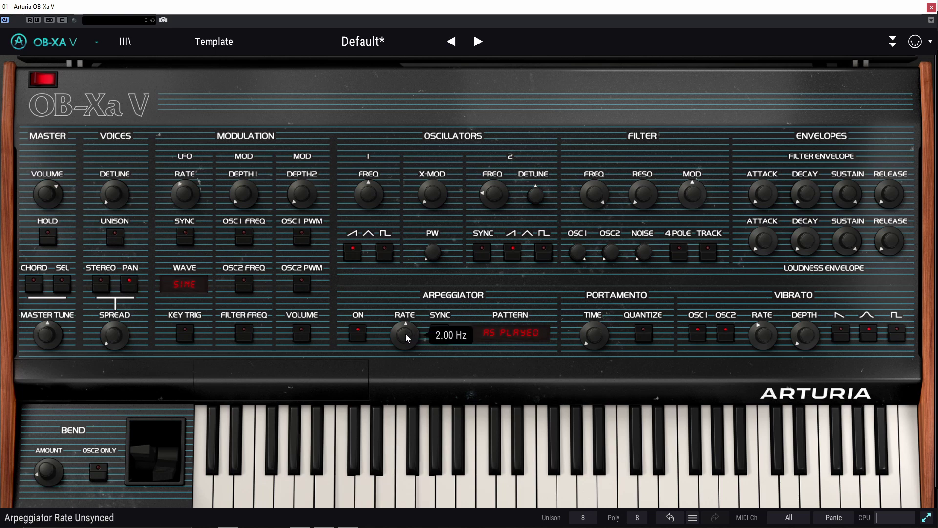
left_click_drag(405, 334, 405, 313)
left_click(449, 332)
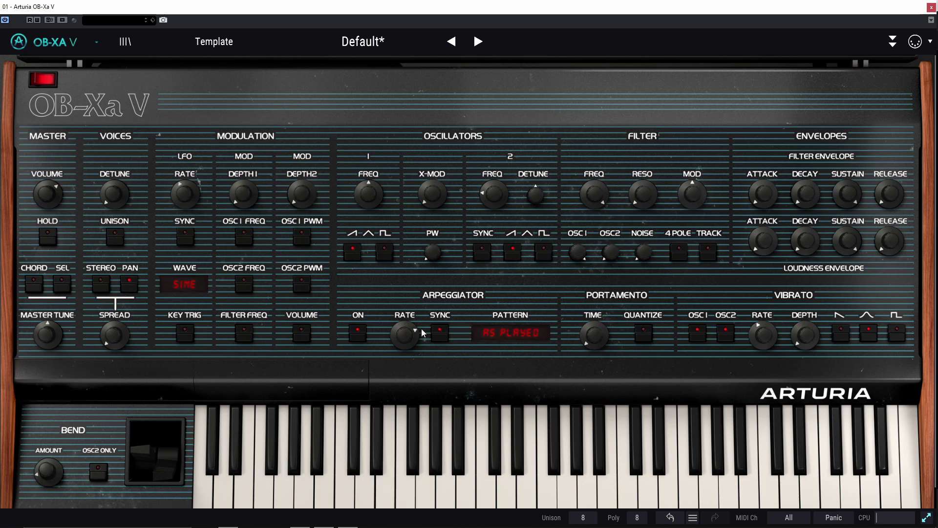
Step: Set the arpeggiator pattern to Up and lower the arpeggiator Rate
left_click(511, 333)
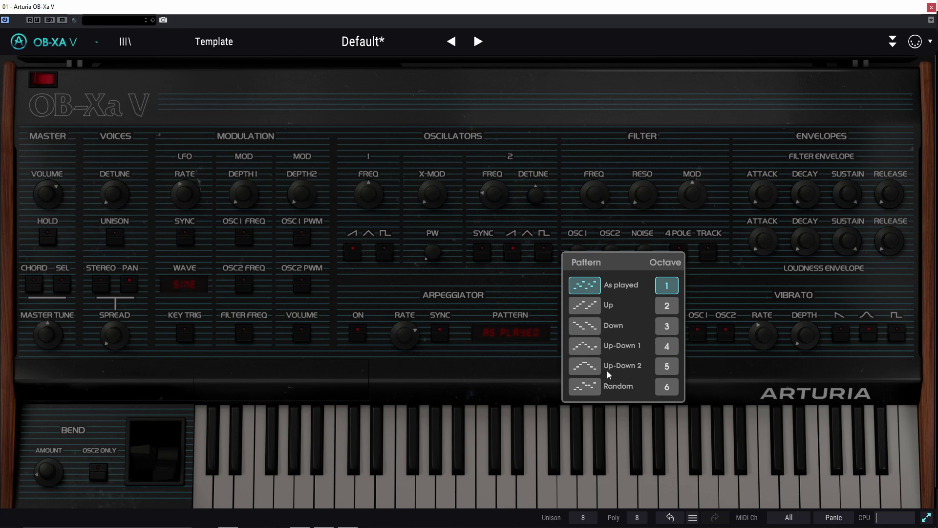
left_click(585, 304)
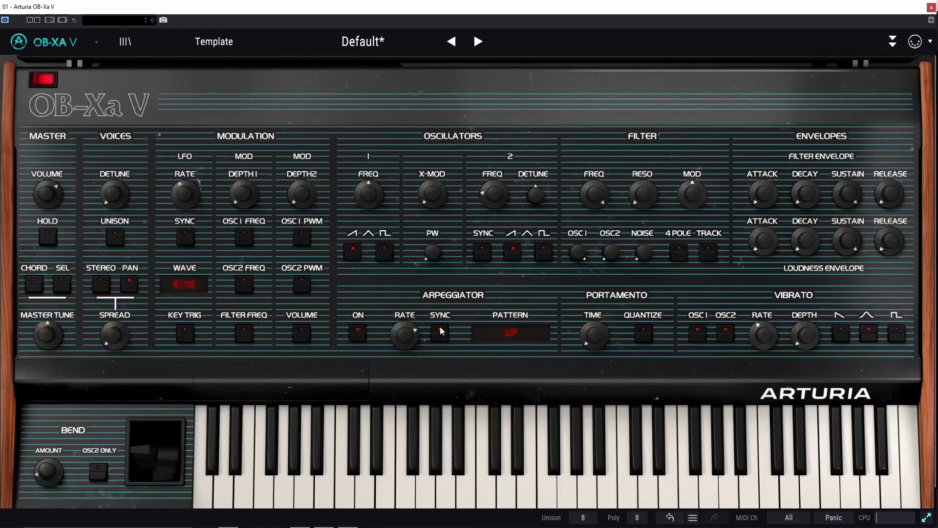
left_click_drag(405, 335, 407, 329)
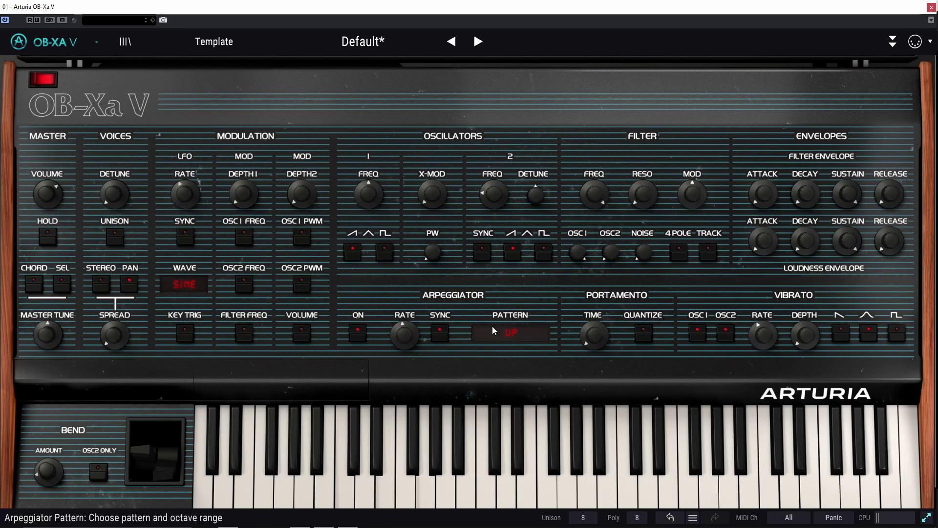
Step: Step the arpeggiator through the Down, Up-Down 1, Up-Down 2 and Random patterns, and set its octave range to 3
left_click(513, 332)
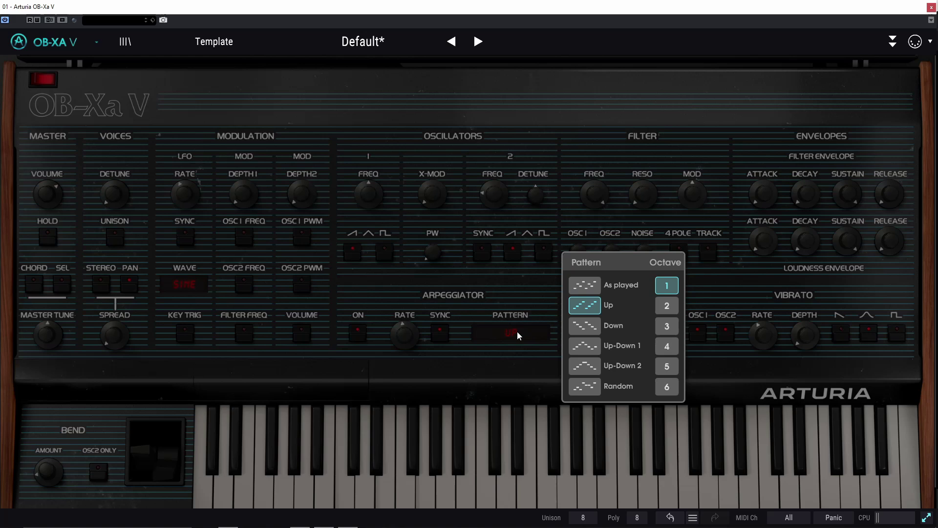
left_click(590, 331)
left_click(585, 348)
left_click(584, 368)
left_click(589, 386)
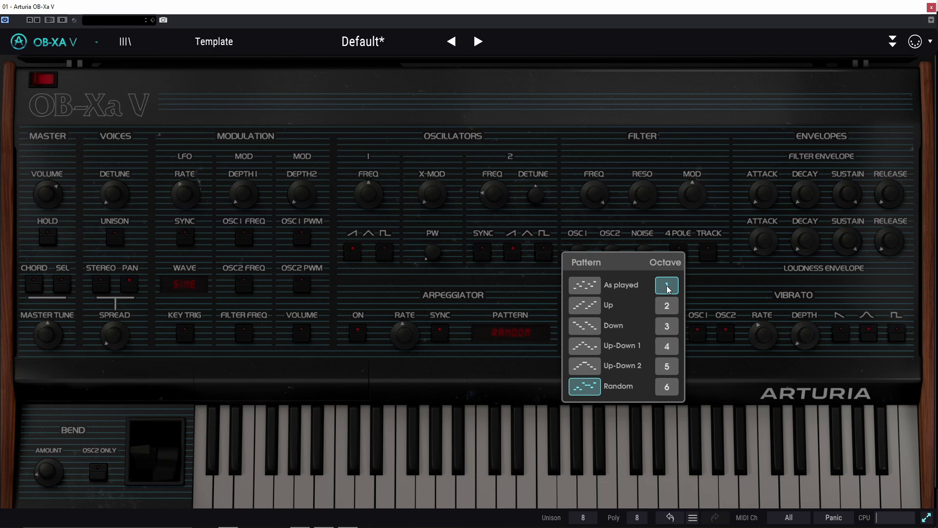
left_click(667, 325)
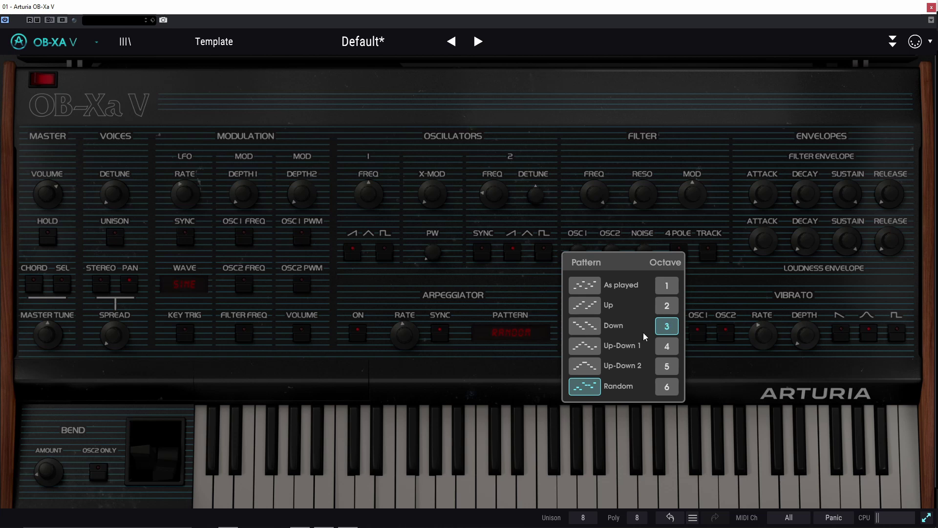
Step: Set the arpeggiator pattern to As played over 6 octaves
left_click(587, 286)
left_click(668, 386)
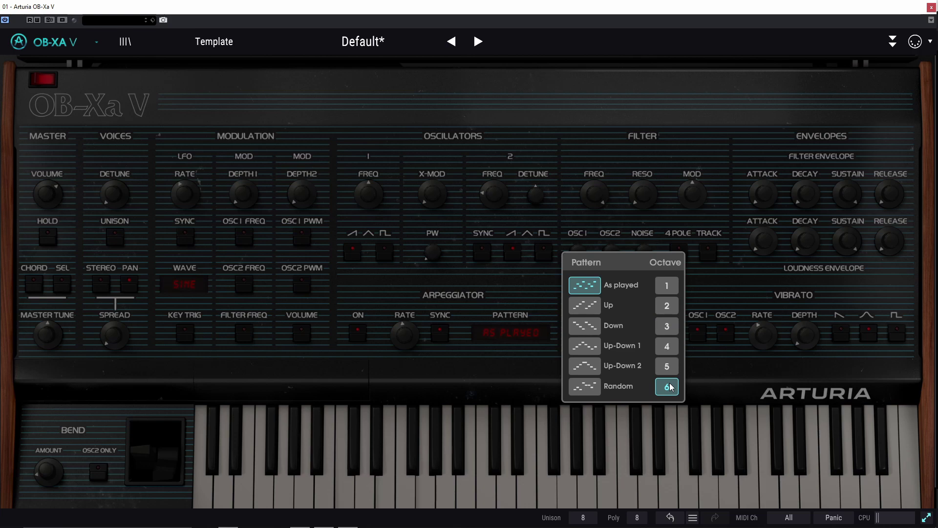
left_click(518, 300)
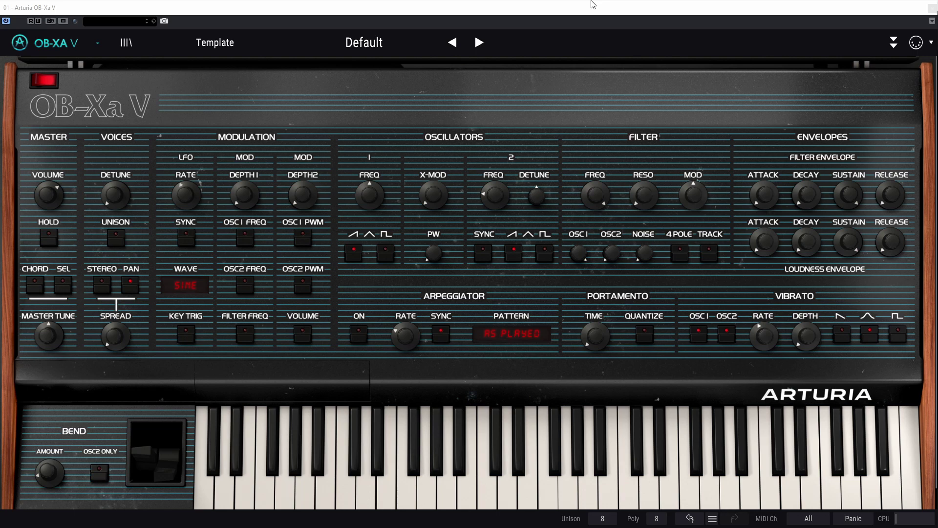
Step: Switch oscillator 1 to the pulse wave and set the Portamento Time to 0.483 s/octave
left_click(387, 252)
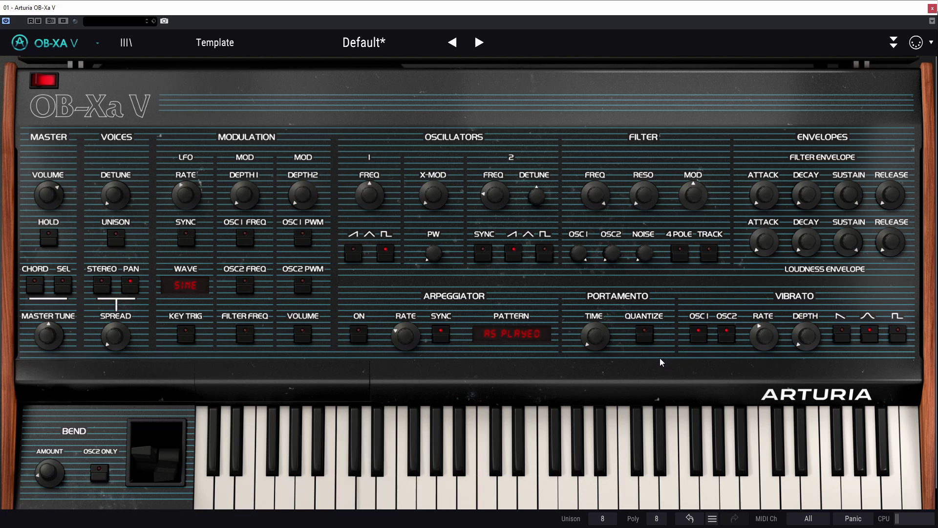
left_click_drag(595, 335, 595, 311)
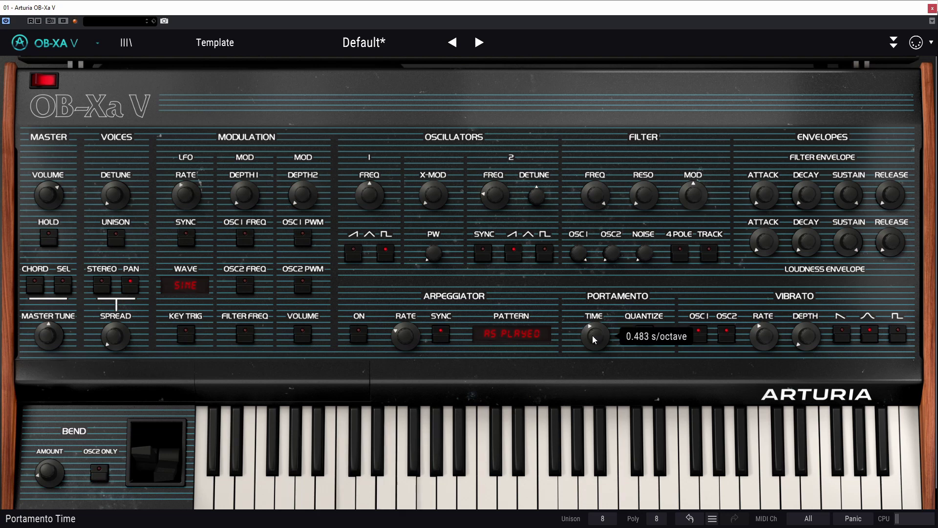
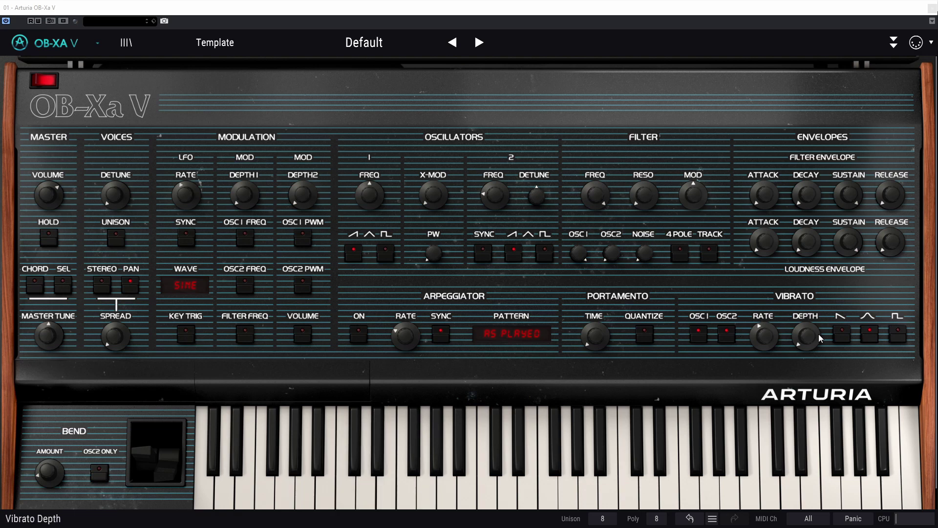
Step: Raise the vibrato Depth and Rate and try the square vibrato waveform
left_click_drag(818, 333, 818, 298)
left_click_drag(766, 341, 766, 311)
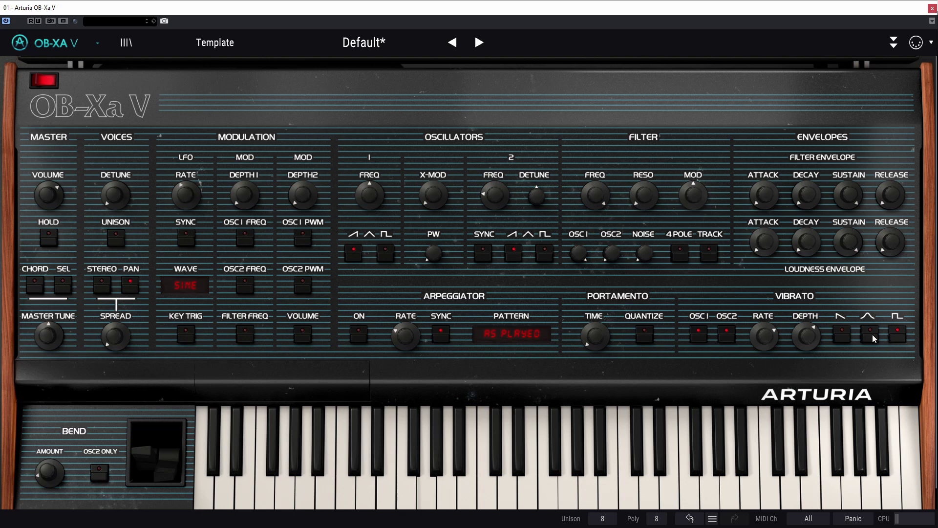
left_click_drag(764, 336, 812, 341)
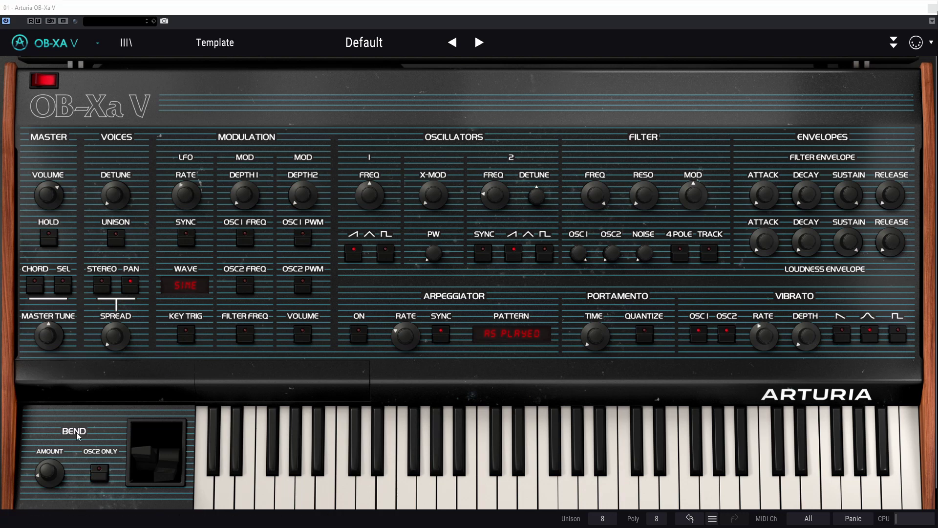
Step: Raise the Bend Amount to maximum while trying the pitch bend, and limit bending to oscillator 2
mouse_move(55, 473)
left_mouse_down()
mouse_move(55, 484)
mouse_move(56, 459)
mouse_move(56, 477)
left_mouse_up()
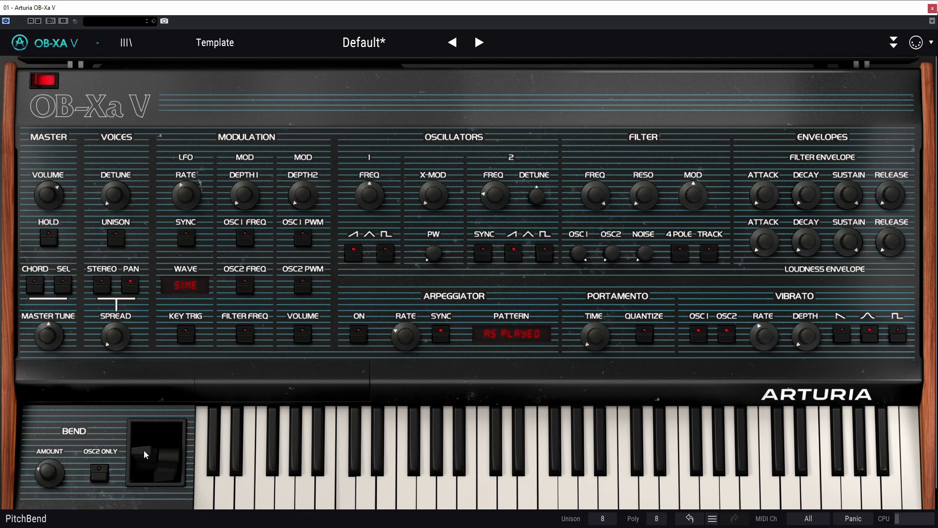
mouse_move(144, 449)
left_mouse_down()
mouse_move(144, 430)
mouse_move(144, 450)
left_mouse_up()
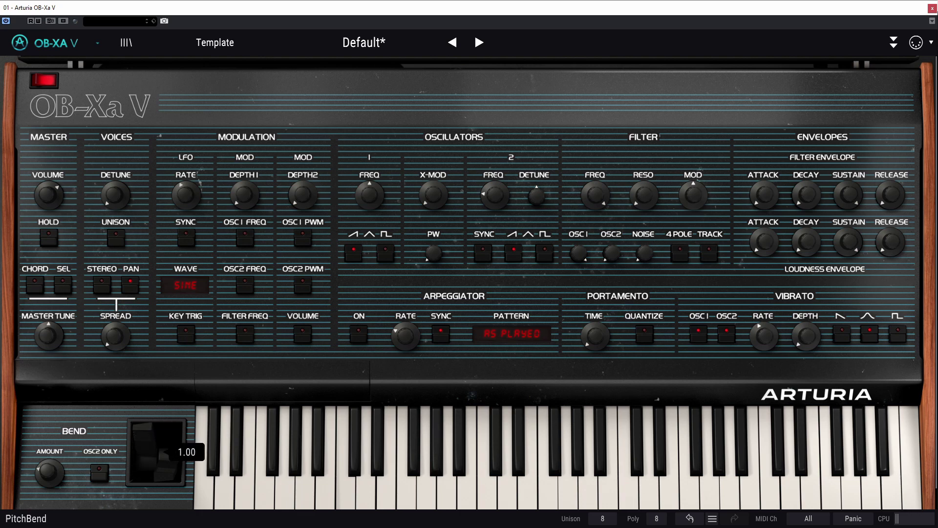
left_click_drag(49, 478, 49, 454)
mouse_move(140, 462)
left_mouse_down()
mouse_move(140, 436)
mouse_move(145, 451)
left_mouse_up()
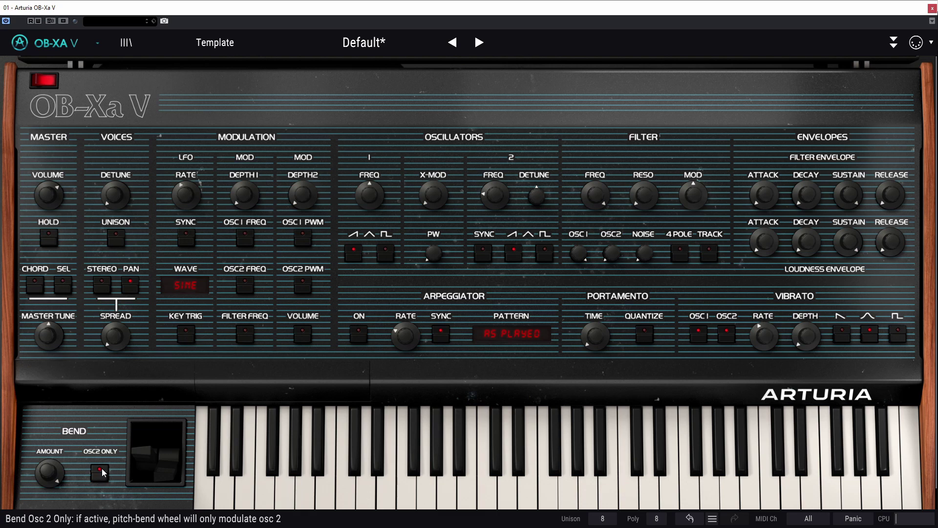
Step: Raise oscillator 2's level, add its pulse wave, and try the pitch bend and modulation levers
mouse_move(616, 253)
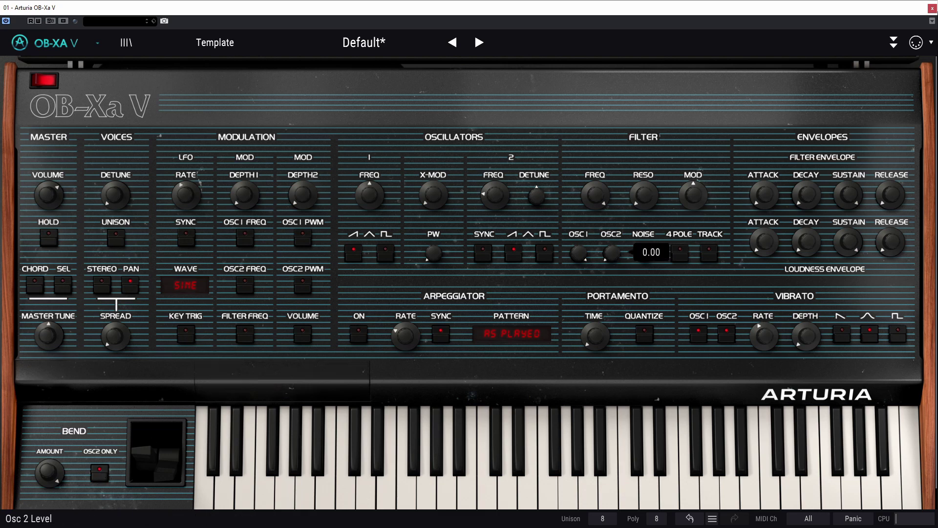
left_click_drag(611, 251, 612, 194)
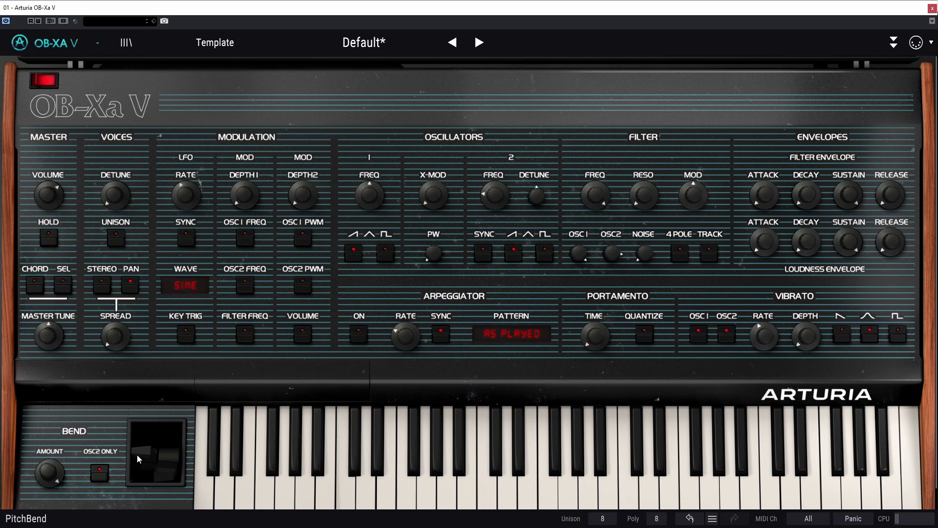
mouse_move(136, 455)
left_mouse_down()
mouse_move(137, 421)
mouse_move(137, 464)
mouse_move(145, 440)
mouse_move(145, 451)
left_mouse_up()
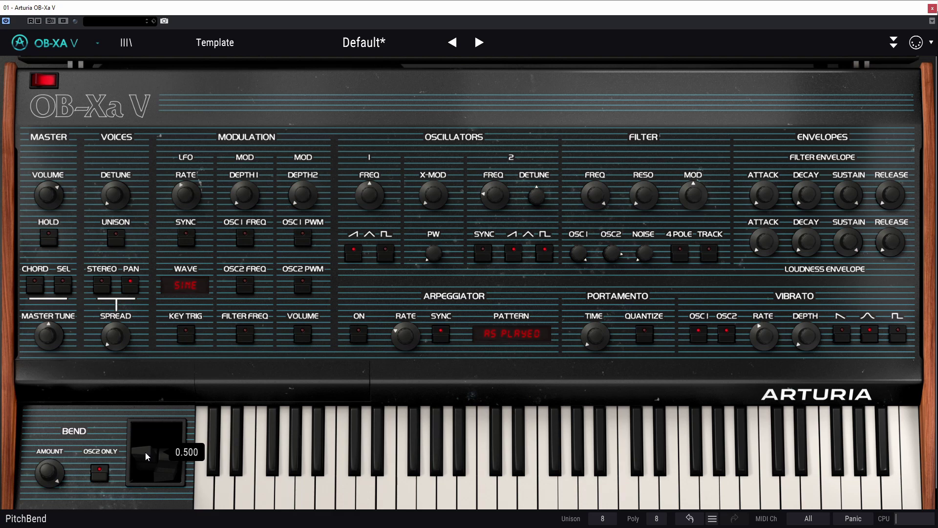
mouse_move(145, 456)
left_mouse_down()
mouse_move(145, 435)
mouse_move(145, 468)
mouse_move(145, 440)
mouse_move(145, 451)
left_mouse_up()
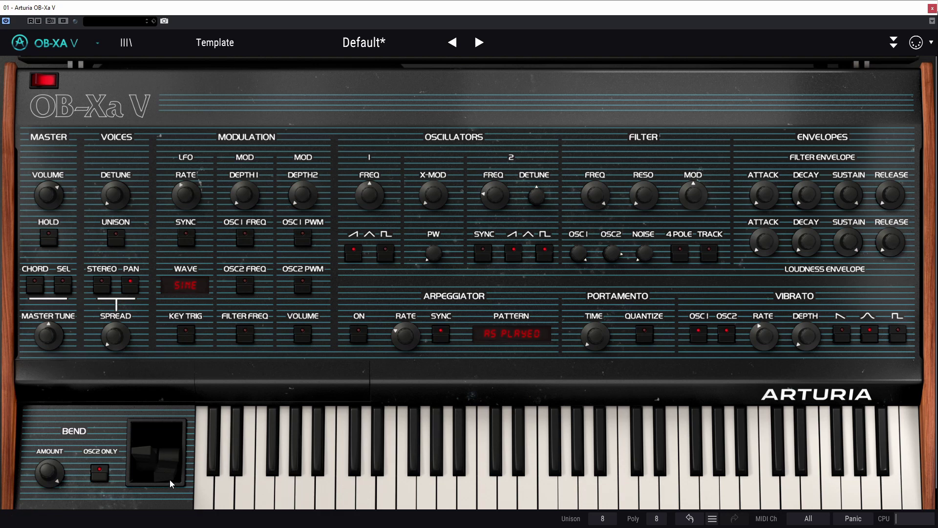
mouse_move(169, 479)
left_mouse_down()
mouse_move(169, 446)
mouse_move(169, 480)
mouse_move(169, 446)
mouse_move(169, 462)
left_mouse_up()
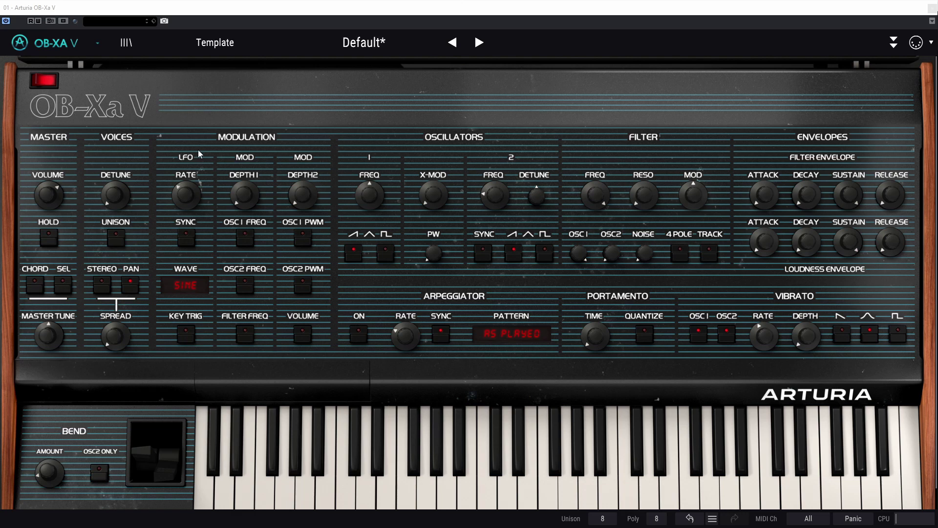
Step: Sync the LFO to tempo, adjust its Rate and view the LFO waveform choices, keeping Sine
mouse_move(186, 194)
left_mouse_down()
mouse_move(186, 207)
mouse_move(186, 169)
mouse_move(184, 203)
left_mouse_up()
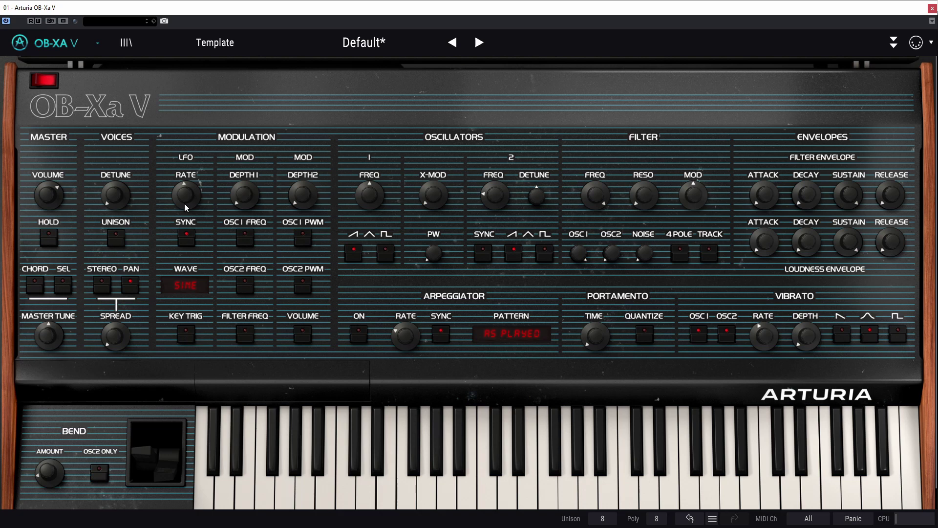
left_click(182, 285)
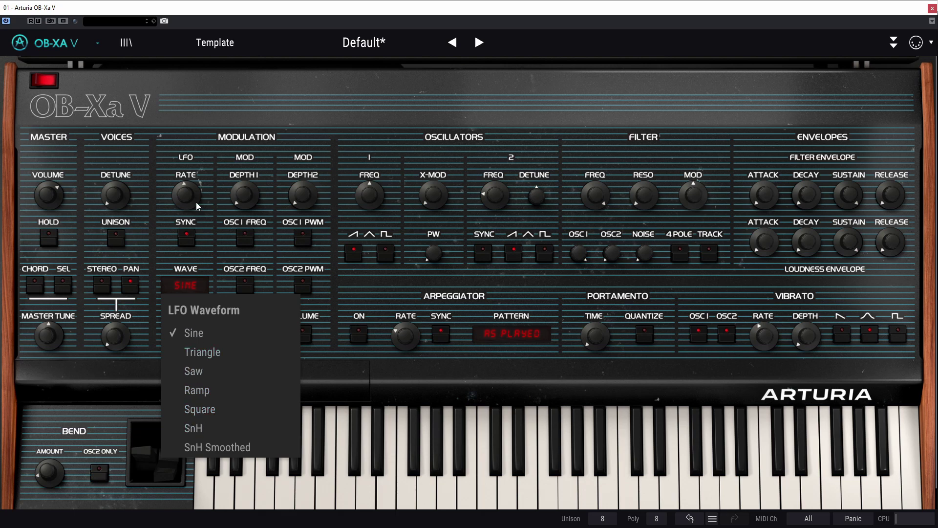
left_click(212, 150)
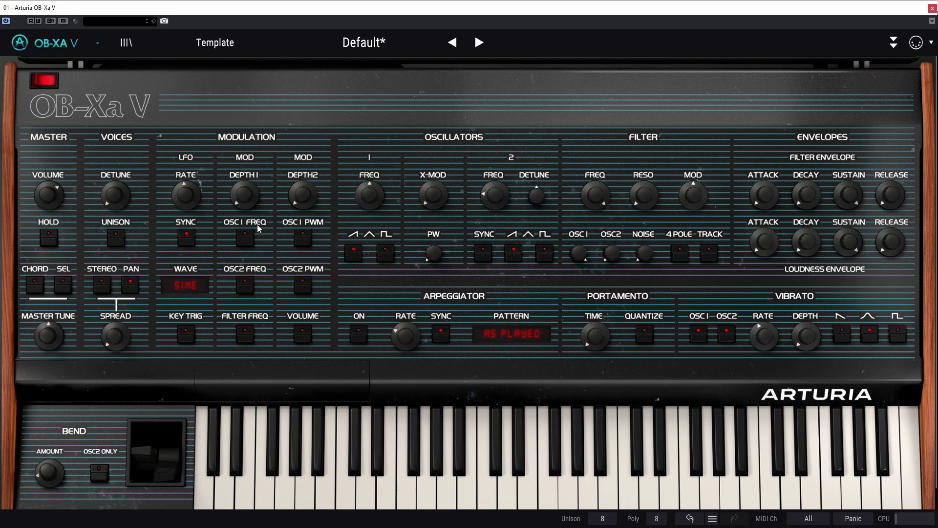
Step: Route the LFO to oscillator 1's frequency with Depth 1 at maximum and lower the synced LFO Rate
left_click(247, 239)
left_click(242, 197)
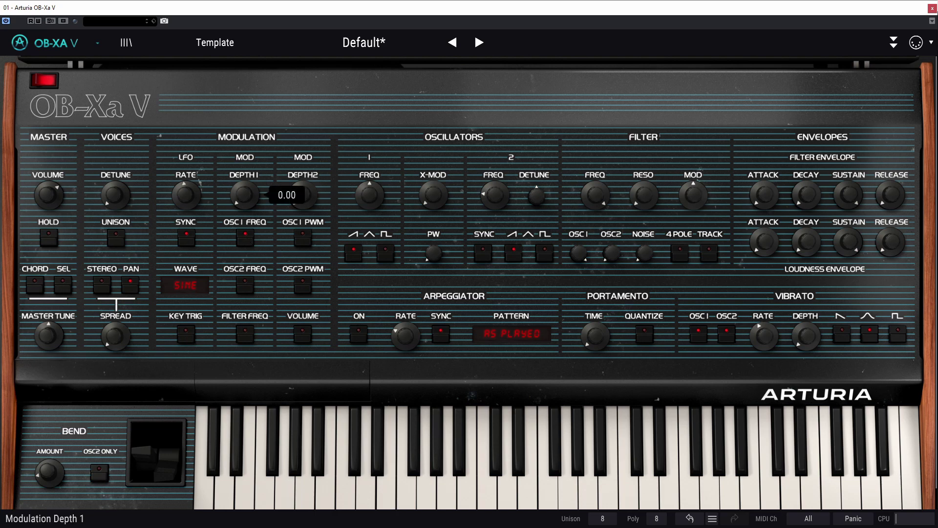
left_click_drag(243, 196, 243, 146)
left_click(186, 194)
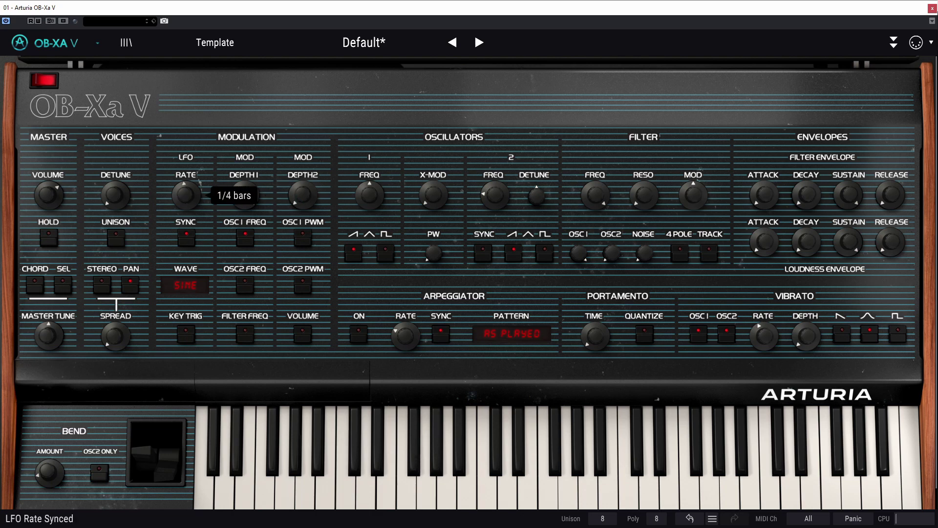
left_click_drag(185, 195, 185, 201)
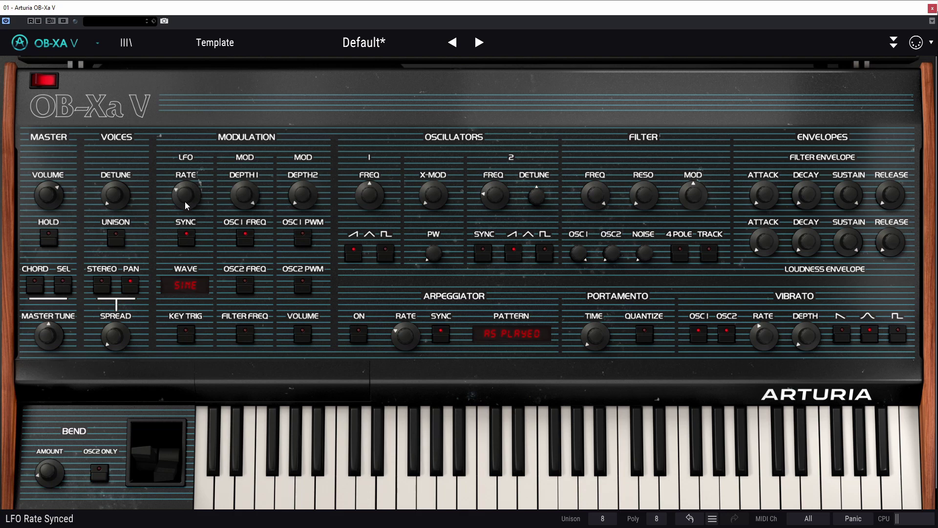
Step: Turn off LFO sync, try the free-running Rate and reset the Rate to its default
left_click(187, 239)
mouse_move(185, 201)
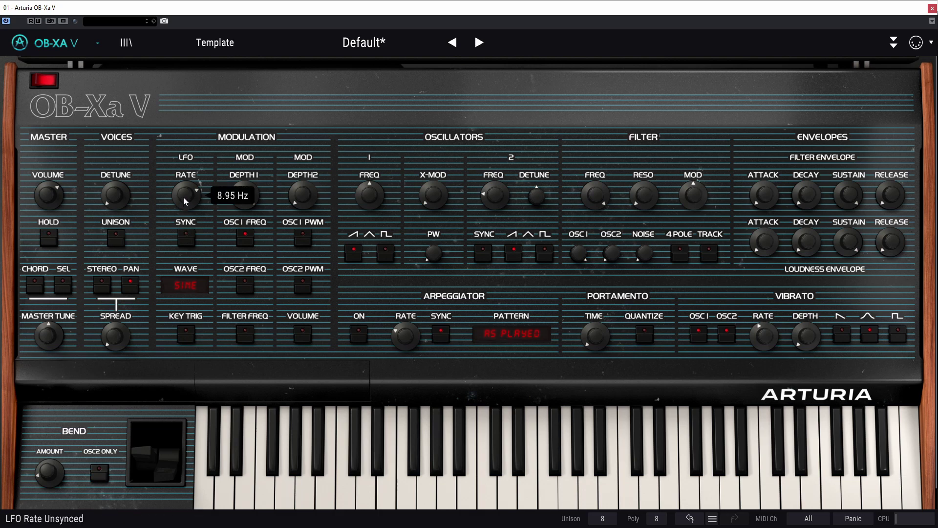
mouse_move(183, 195)
left_mouse_down()
mouse_move(184, 237)
mouse_move(184, 185)
mouse_move(184, 196)
left_mouse_up()
double_click(184, 195)
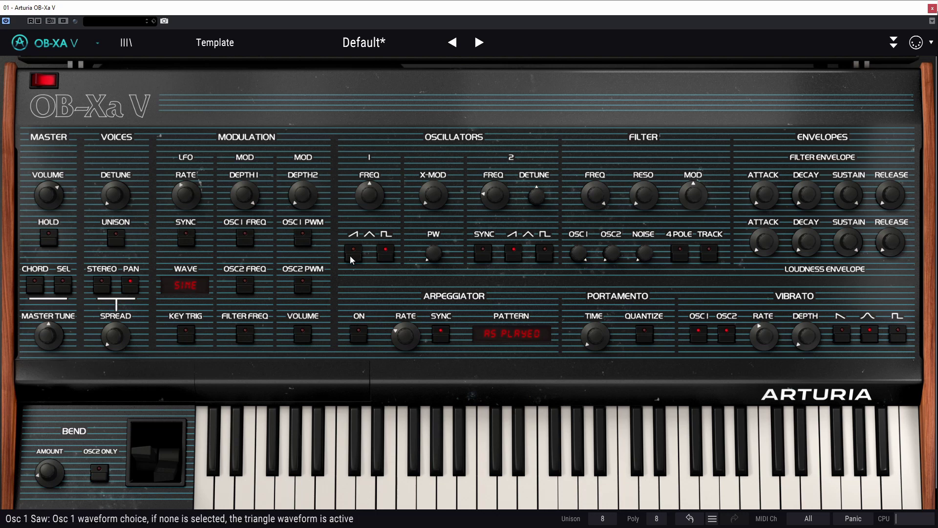
Step: Try the pulse width by hand, then modulate oscillator 1's pulse width from the LFO with Depth 2 at maximum
mouse_move(433, 258)
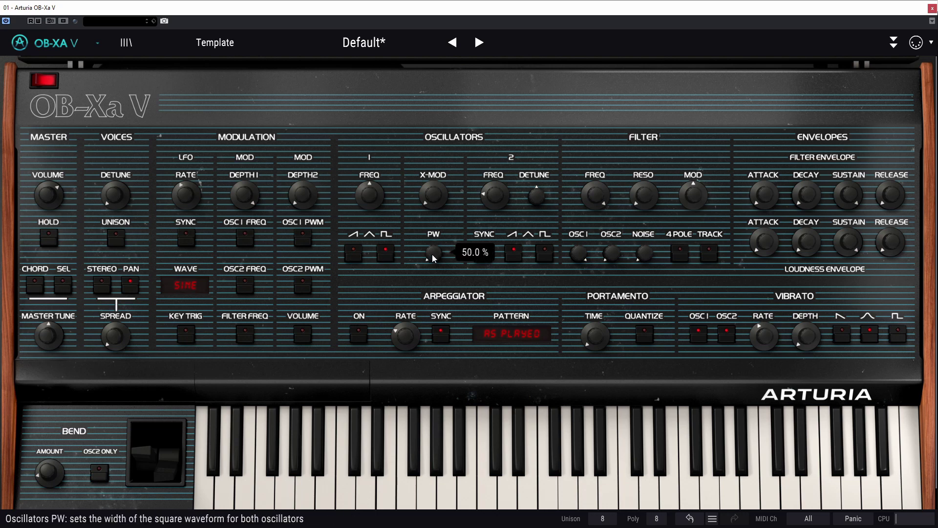
mouse_move(433, 258)
left_mouse_down()
mouse_move(433, 239)
mouse_move(432, 254)
left_mouse_up()
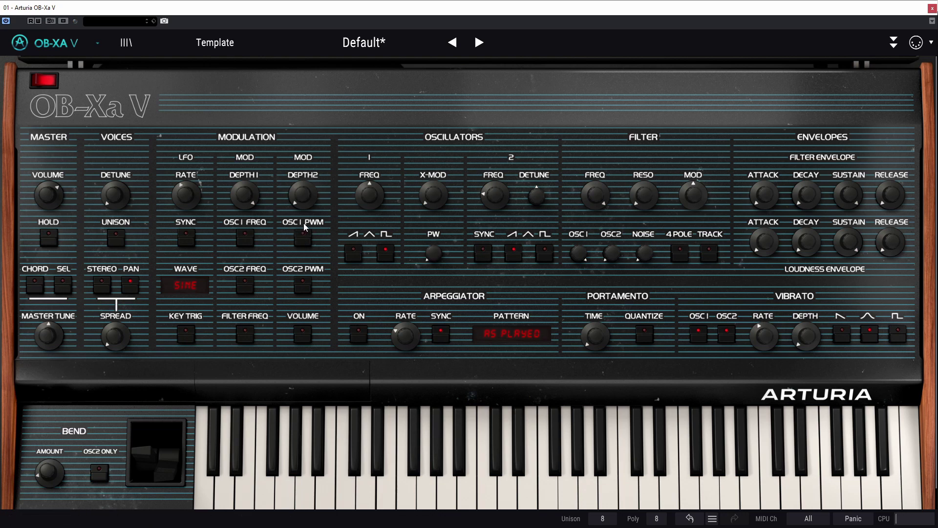
left_click(309, 238)
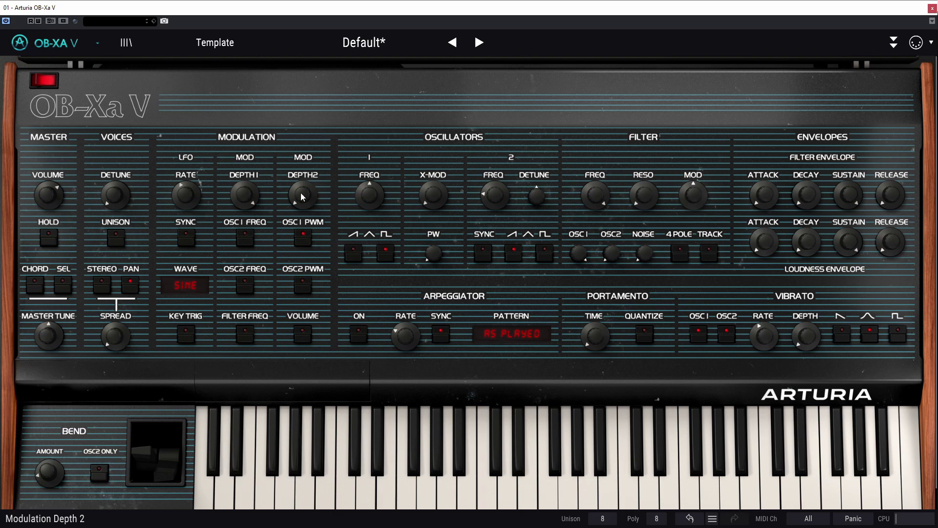
left_click_drag(306, 184, 272, 210)
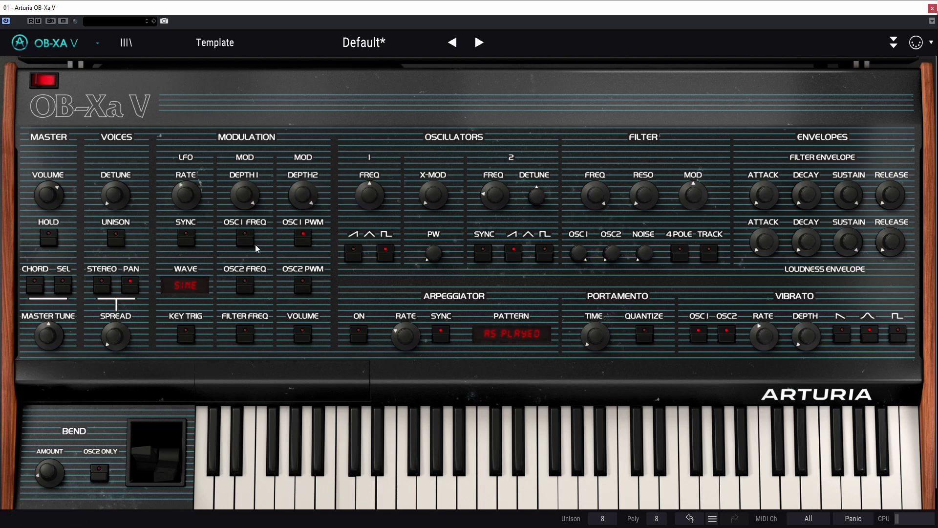
Step: Raise the LFO Rate and try the Triangle and Saw LFO waveforms
mouse_move(186, 194)
left_mouse_down()
mouse_move(185, 154)
mouse_move(186, 218)
mouse_move(186, 176)
left_mouse_up()
left_click(197, 286)
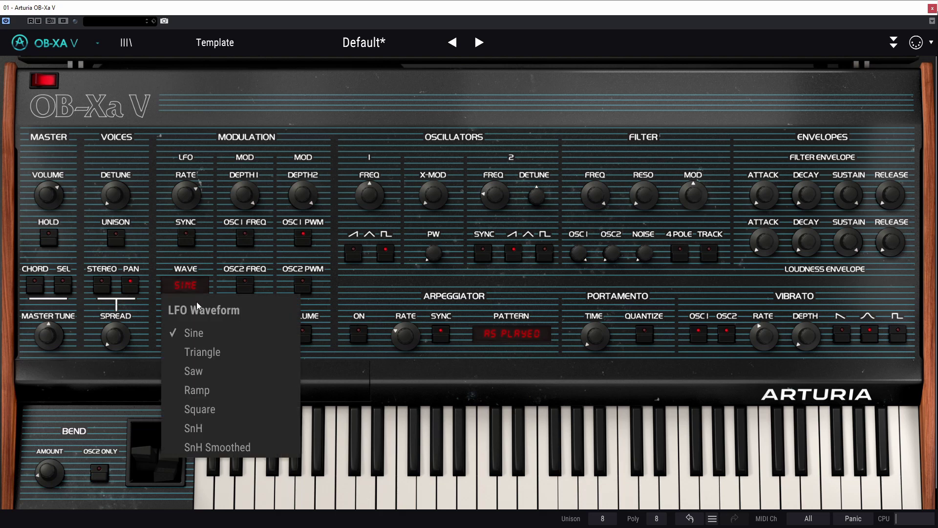
left_click(209, 353)
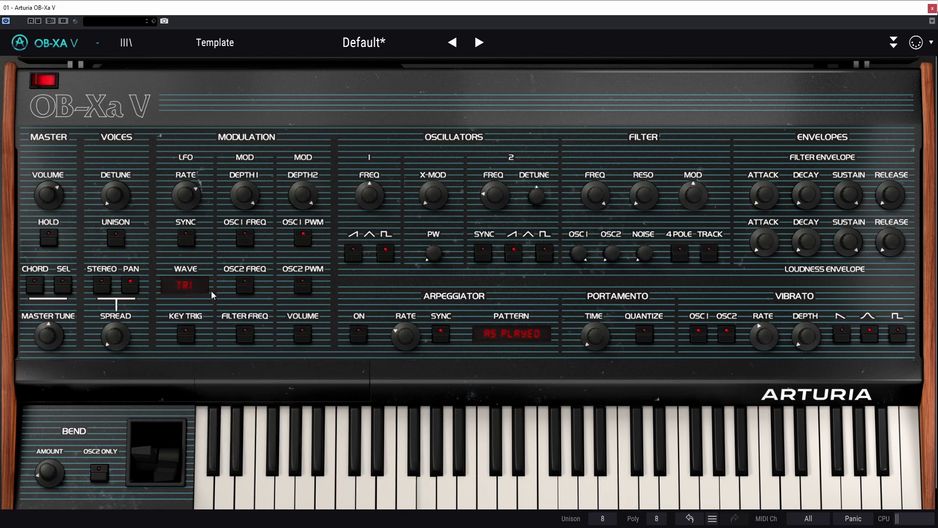
left_click(191, 286)
left_click(203, 368)
Step: Switch the LFO routing from oscillator 1 pulse width to oscillator 1 frequency and try the Ramp waveform
left_click(244, 238)
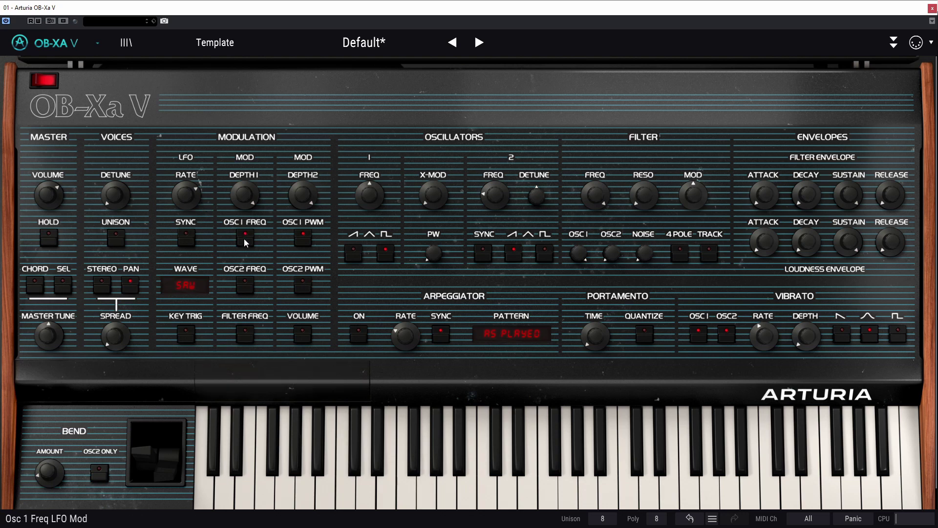
left_click(303, 238)
left_click(194, 289)
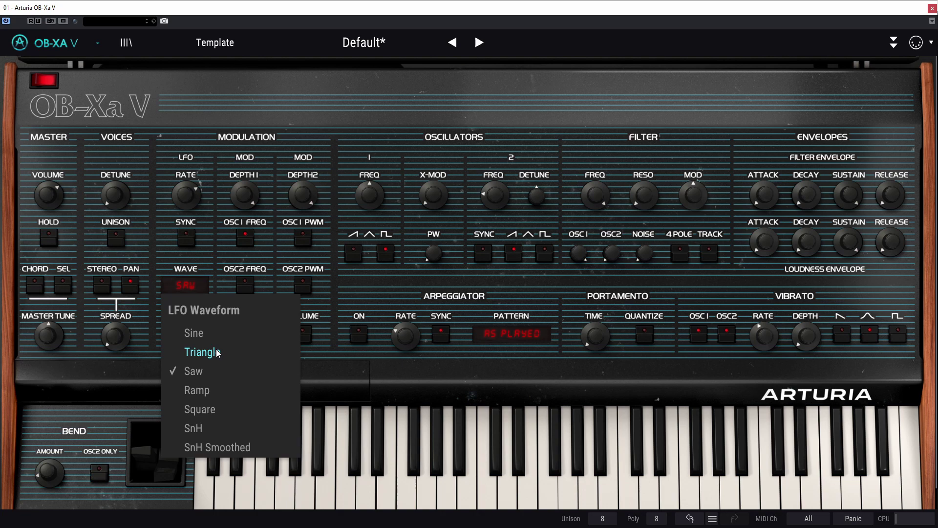
left_click(221, 390)
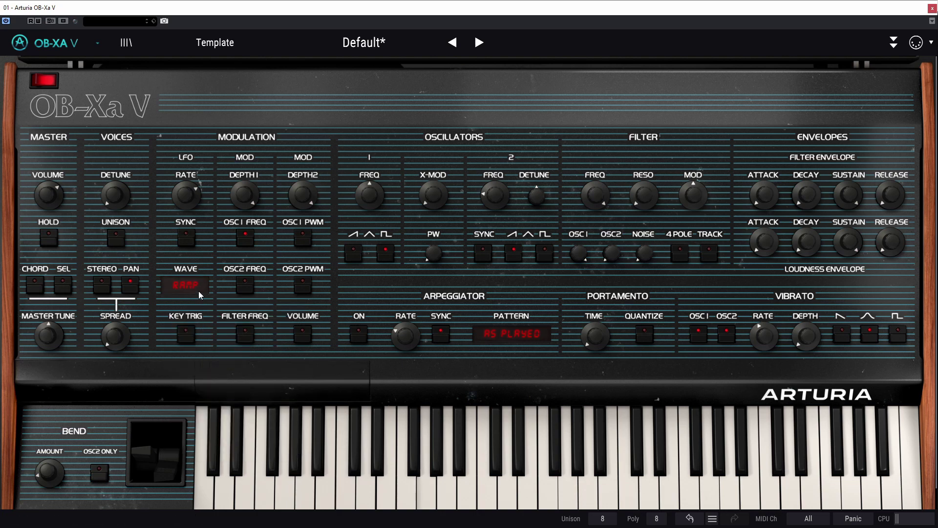
Step: Lengthen the loudness envelope's Release and Attack
left_click_drag(894, 250, 894, 230)
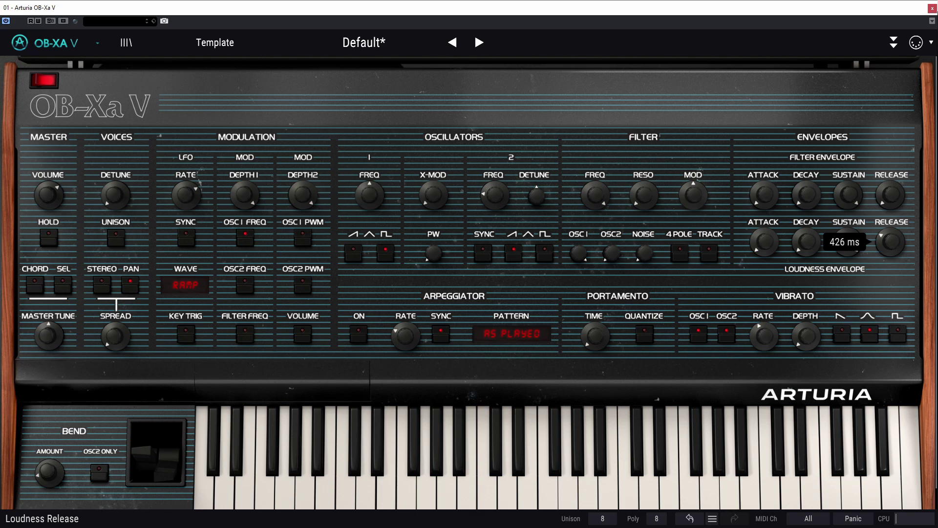
scroll(892, 249, "up", 3)
left_click_drag(891, 248, 891, 238)
scroll(891, 249, "up", 3)
scroll(756, 245, "up", 3)
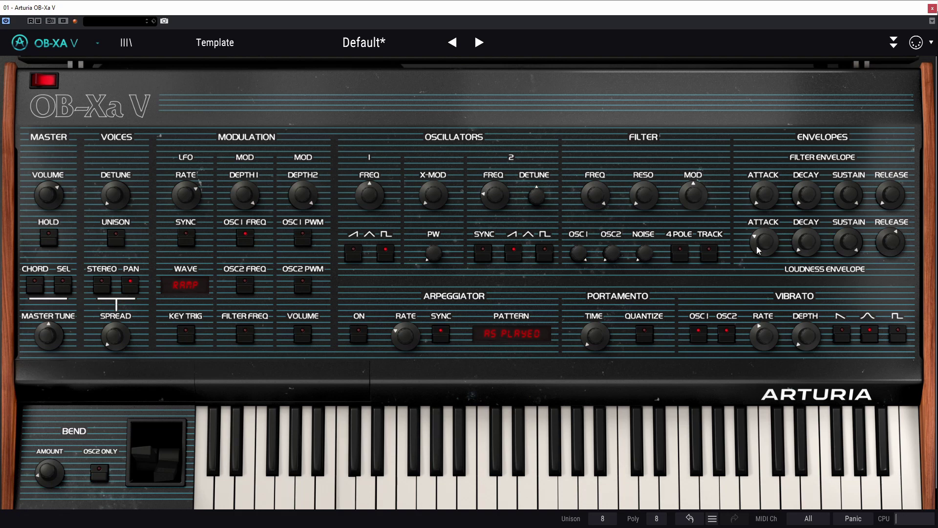
mouse_move(848, 239)
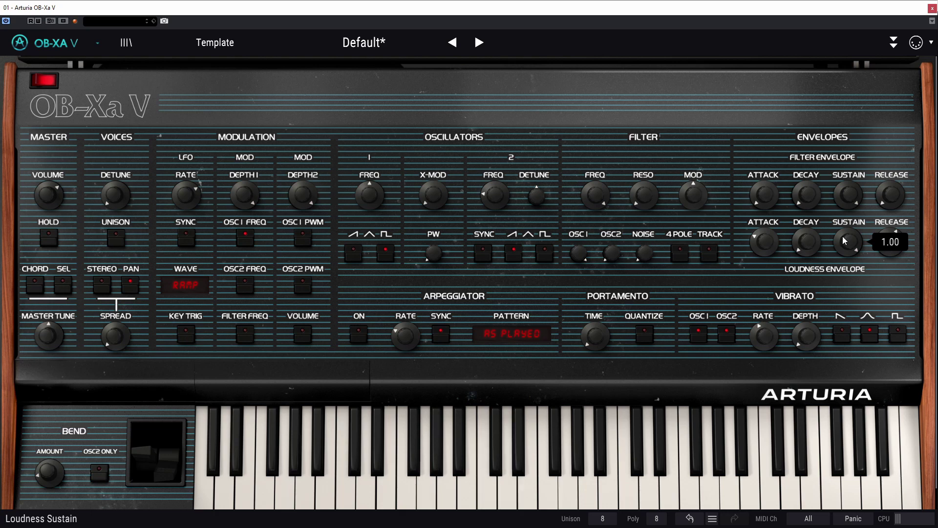
mouse_move(805, 230)
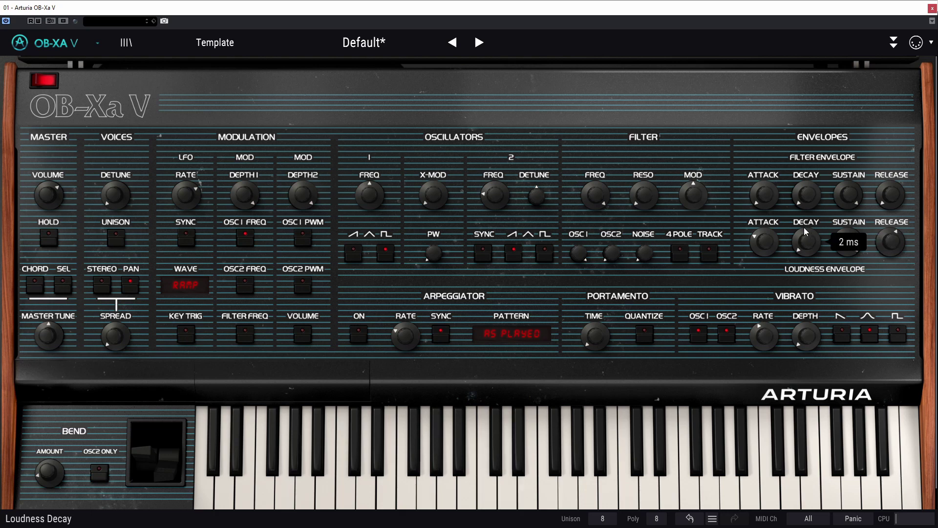
Step: Try the Square, SnH and SnH Smoothed LFO waveforms in turn
left_click(178, 284)
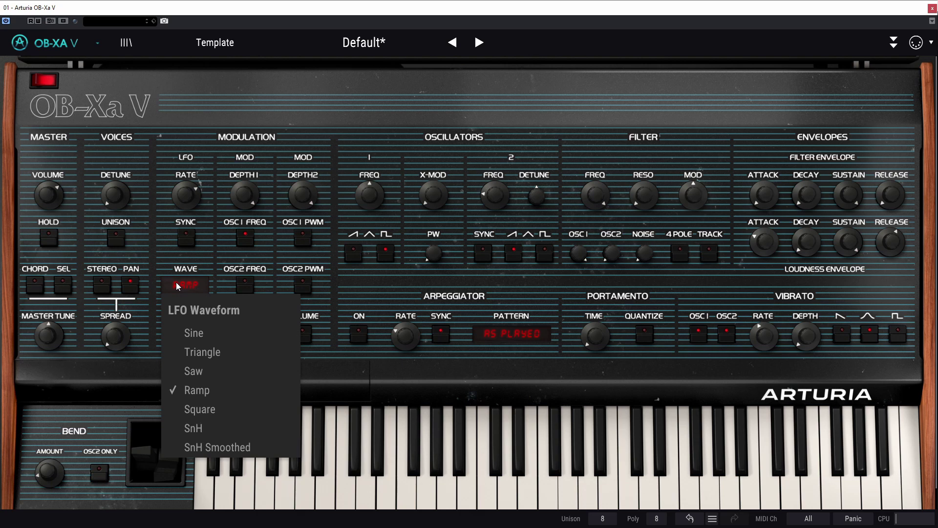
left_click(219, 414)
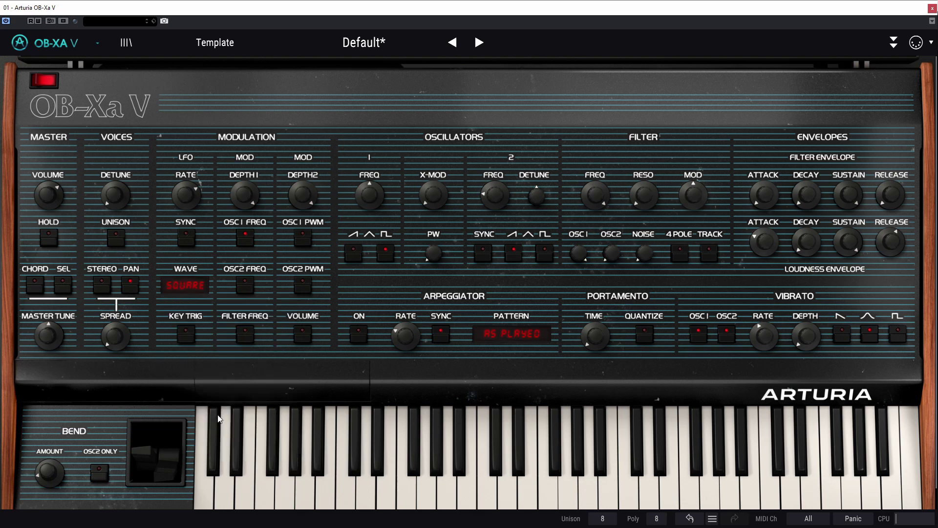
left_click(201, 289)
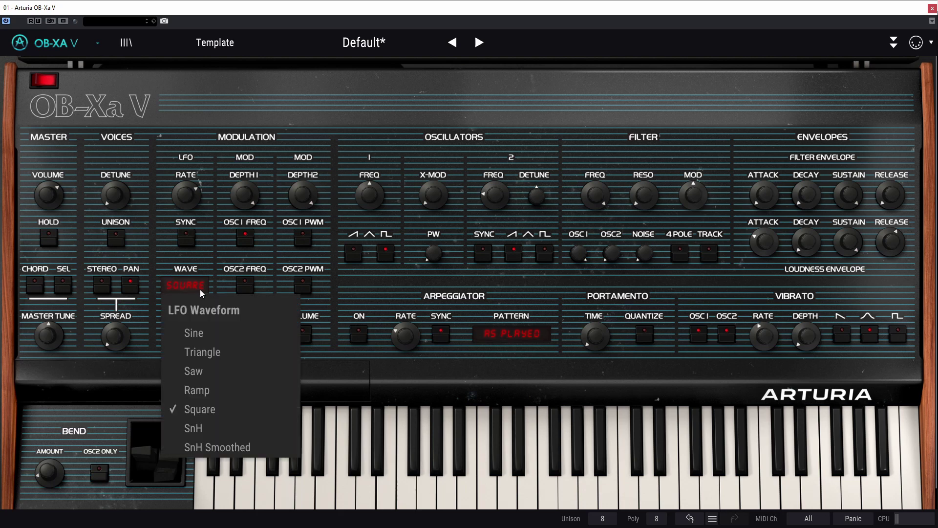
left_click(194, 429)
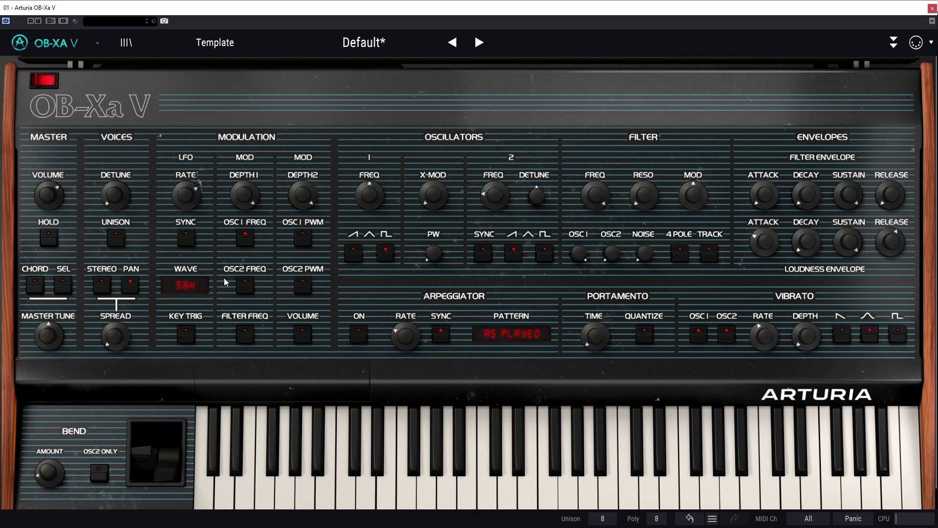
left_click(190, 287)
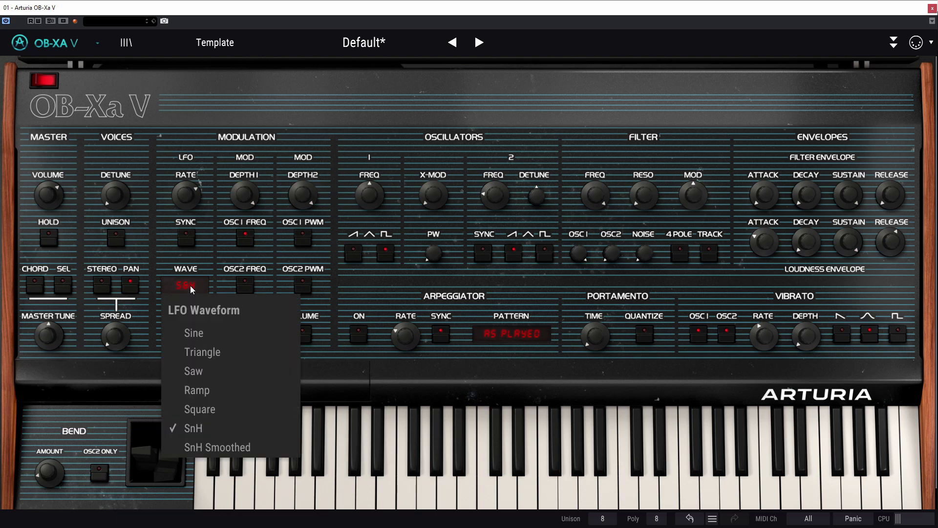
left_click(203, 442)
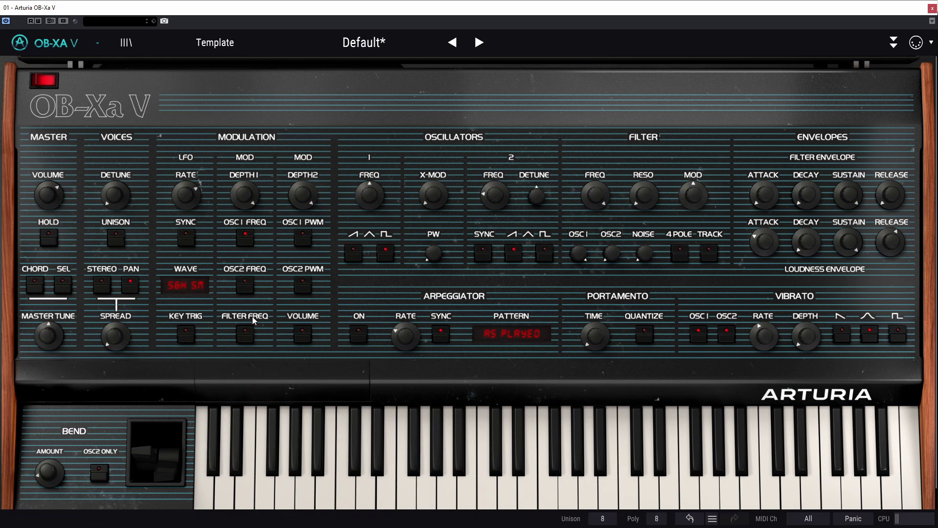
Step: Reload the Default preset and route the LFO to the filter frequency
left_click(374, 43)
left_click(369, 65)
left_click(246, 337)
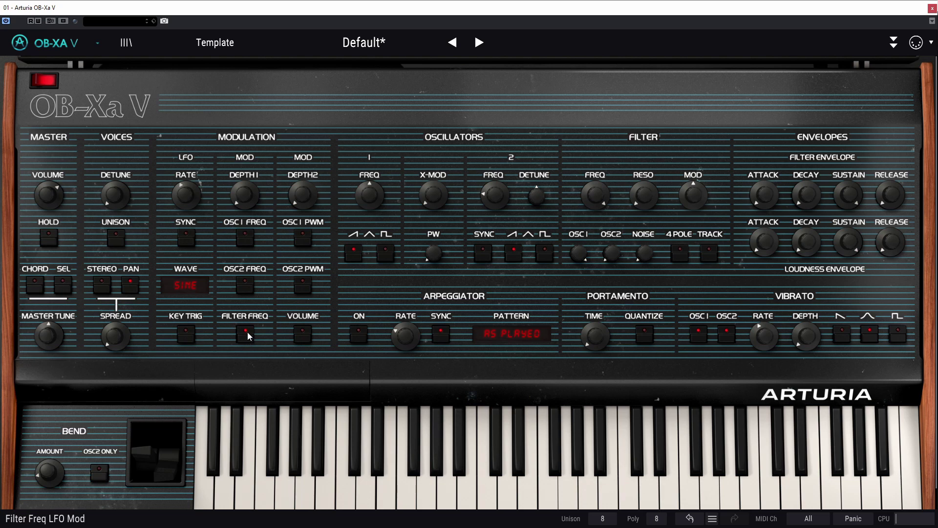
Step: Lower the filter cutoff to about midway and raise modulation Depth 1 to maximum
mouse_move(596, 191)
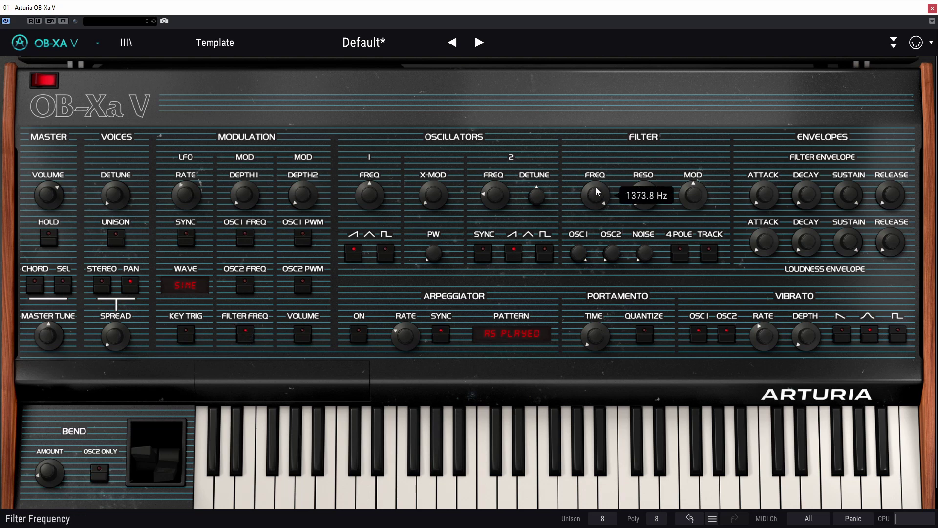
left_click_drag(596, 187, 596, 228)
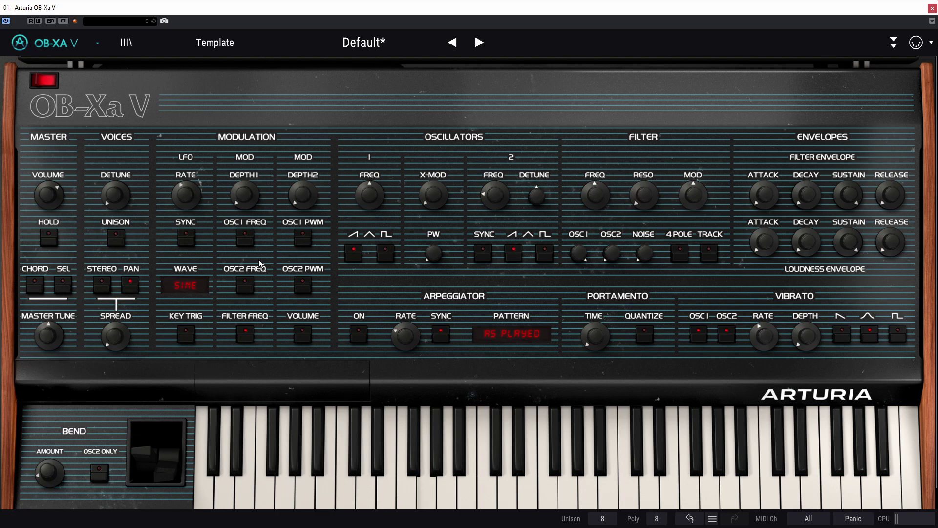
mouse_move(250, 208)
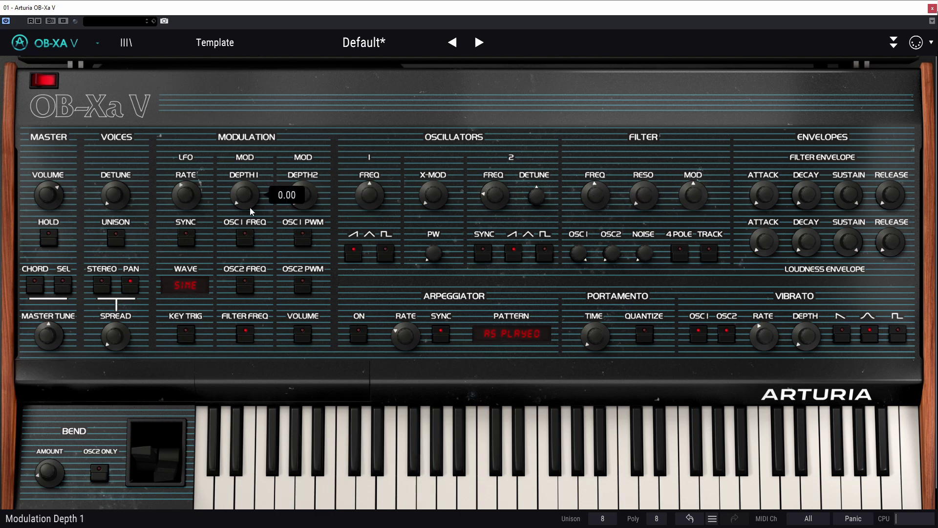
left_click_drag(250, 207, 250, 176)
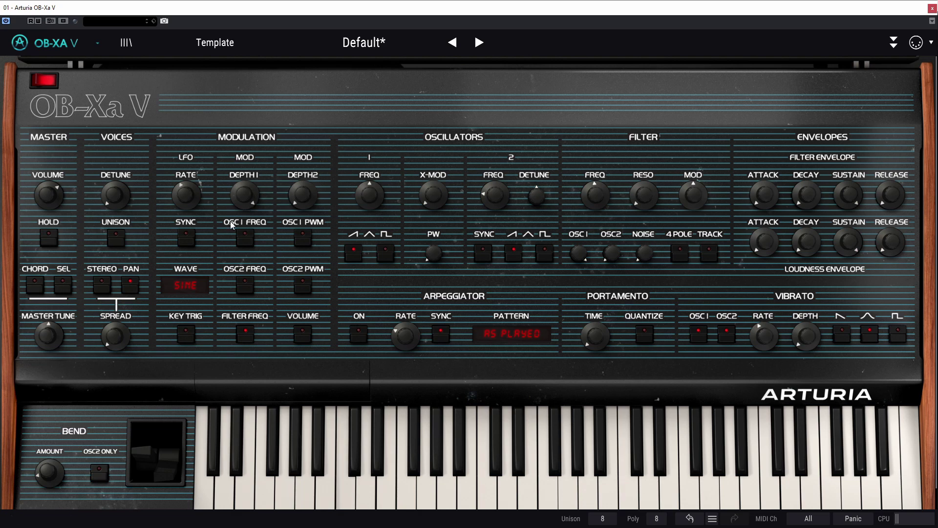
Step: Speed up the LFO Rate and lower the filter cutoff further
mouse_move(187, 197)
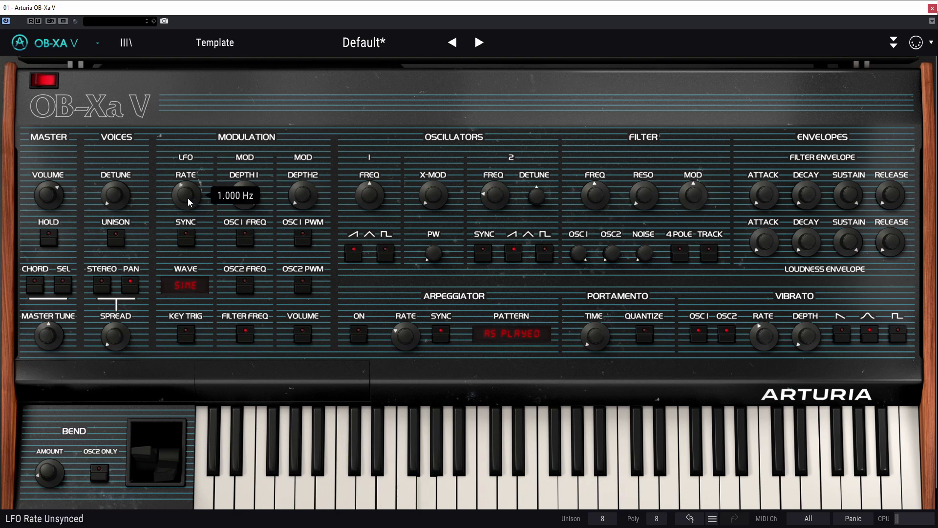
left_click_drag(187, 198, 187, 147)
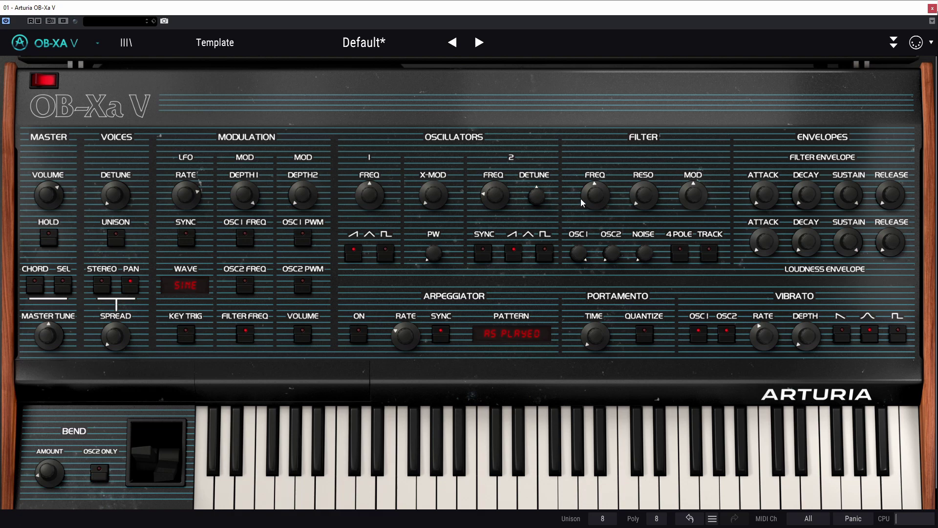
left_click_drag(581, 198, 581, 235)
Step: Slow the LFO, sync it to the host tempo and set the synced Rate to about midway
left_click_drag(189, 206, 186, 227)
left_click(188, 231)
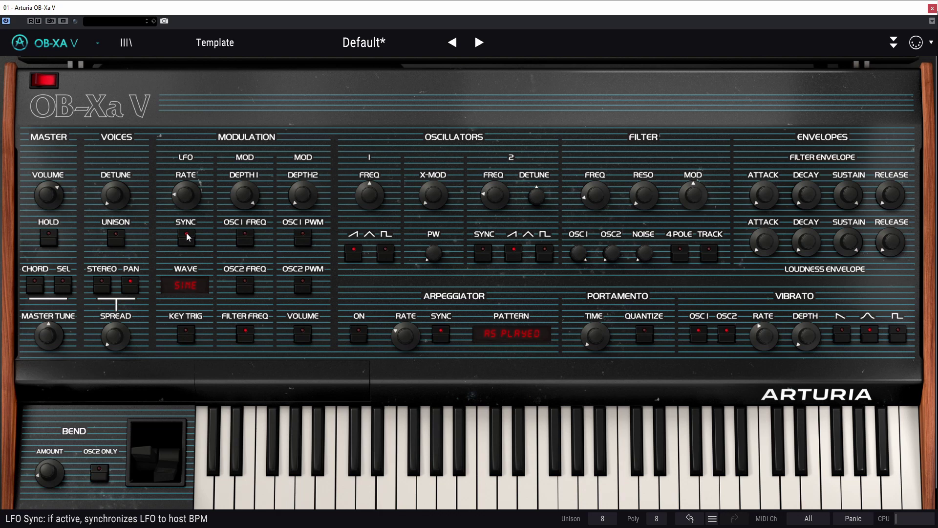
left_click_drag(186, 202, 186, 195)
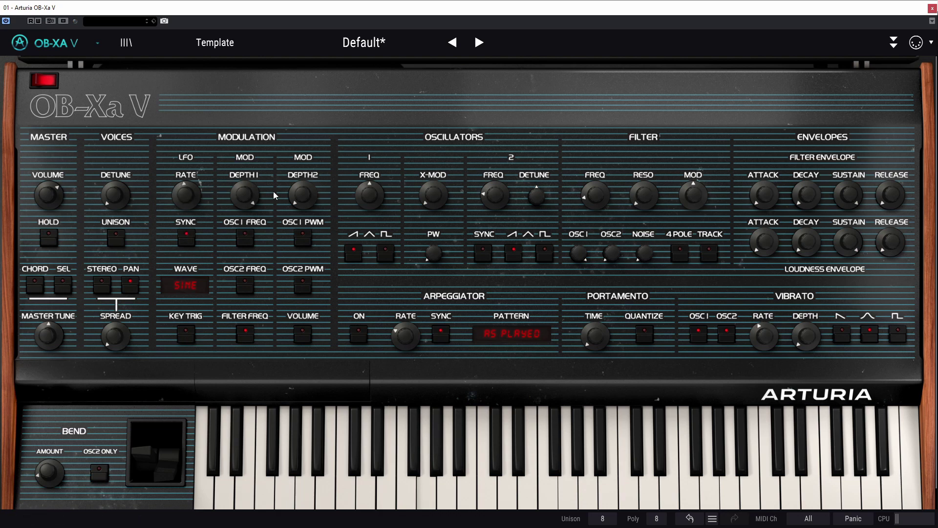
Step: Lengthen the loudness envelope's Release to about 1.98 s and raise its Attack
left_click_drag(890, 241, 890, 224)
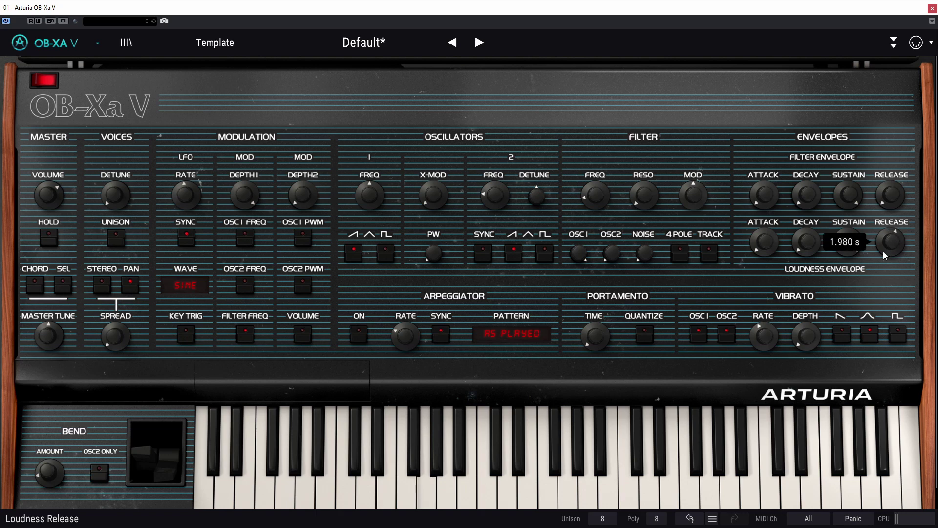
left_click_drag(764, 242, 764, 250)
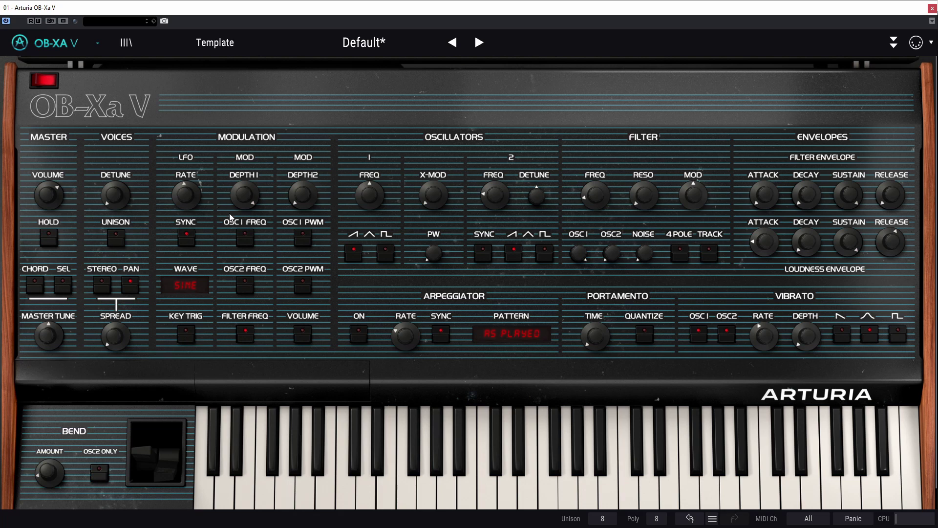
Step: Reload the Default preset, then route the LFO to volume with modulation Depth 2 at maximum
left_click(364, 42)
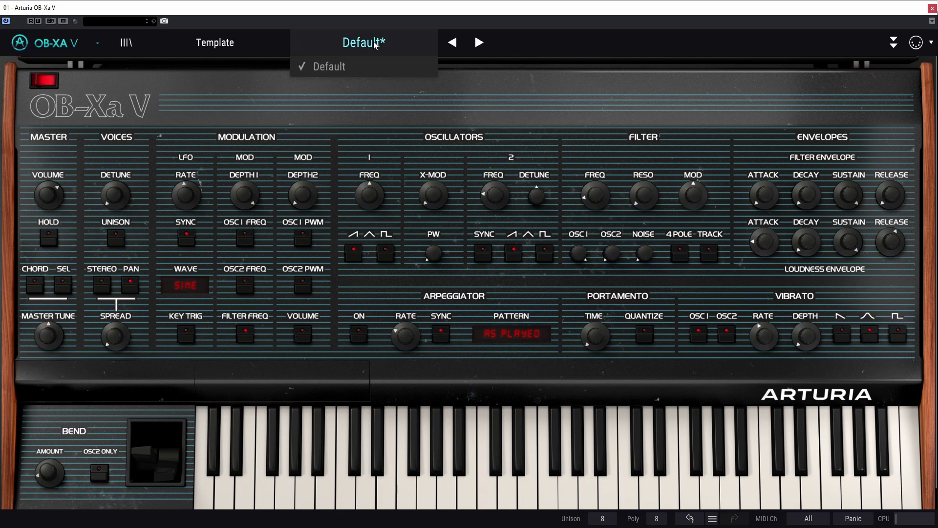
left_click(325, 66)
left_click(303, 334)
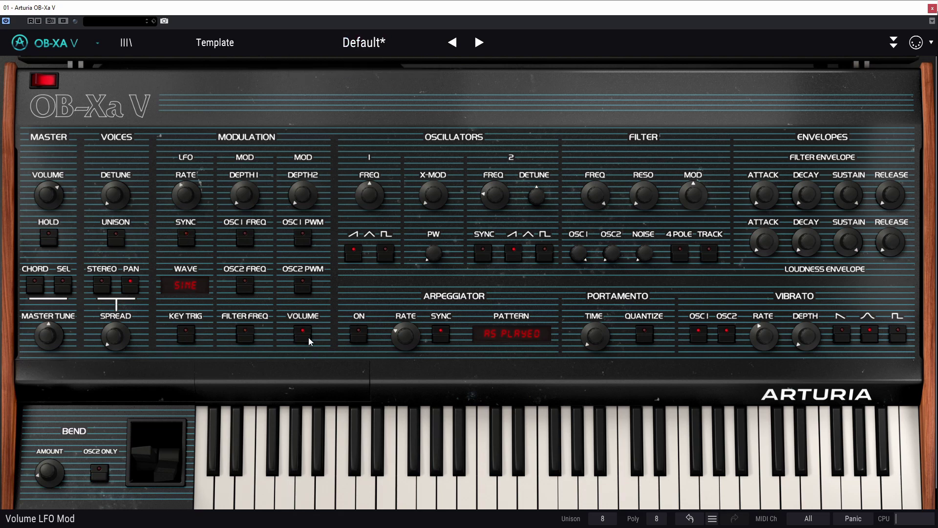
left_click_drag(301, 193, 301, 159)
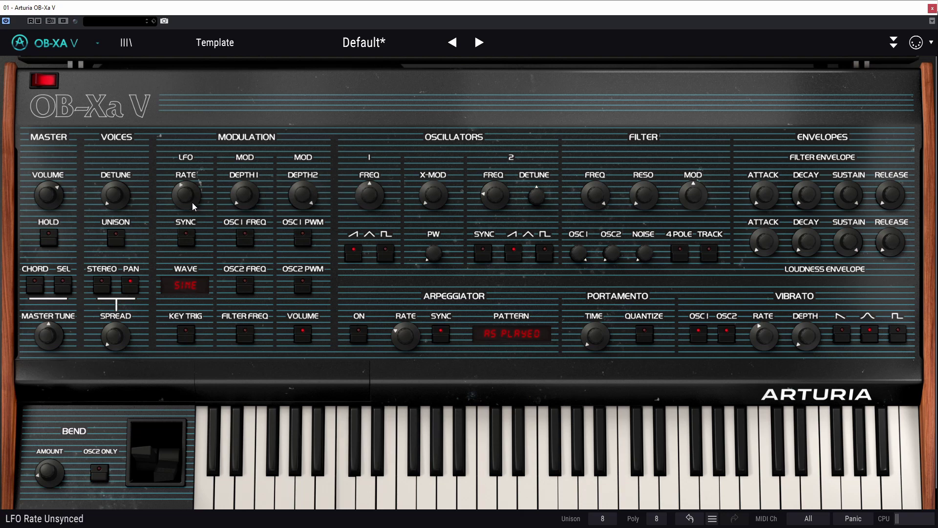
Step: Speed up the LFO Rate to somewhat above midway and lower modulation Depth 2 to slightly above midway
left_click_drag(192, 202, 189, 197)
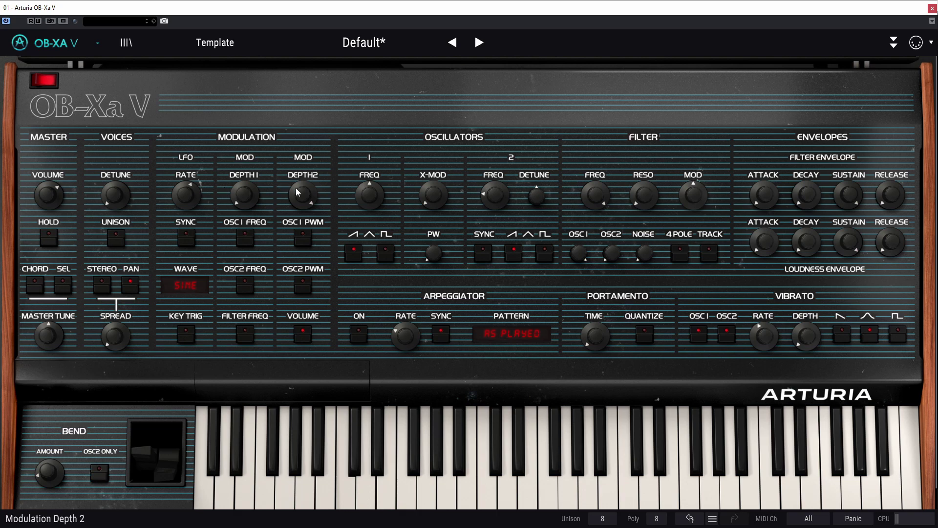
mouse_move(299, 192)
left_click_drag(298, 188, 298, 211)
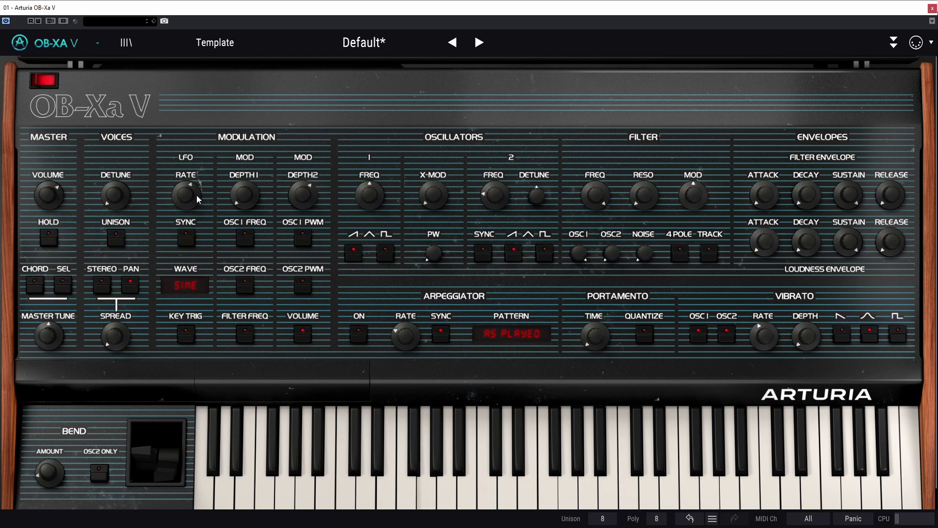
left_click_drag(200, 198, 200, 193)
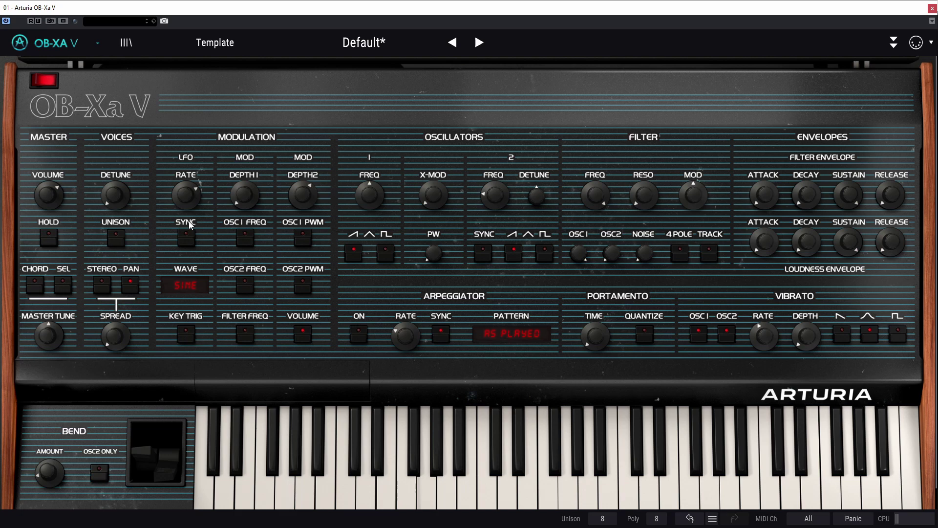
Step: Change the LFO waveform to Triangle and raise modulation Depth 2 to 0.214
left_click(187, 287)
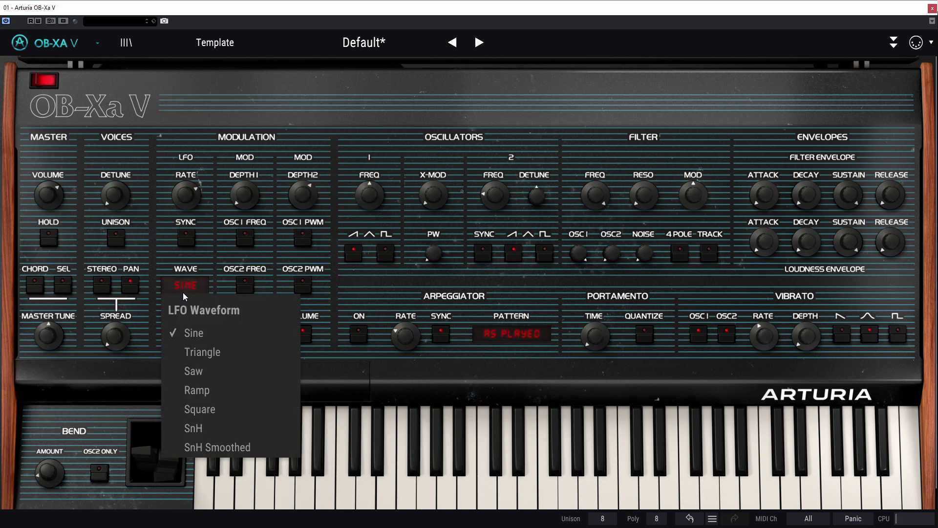
left_click(204, 351)
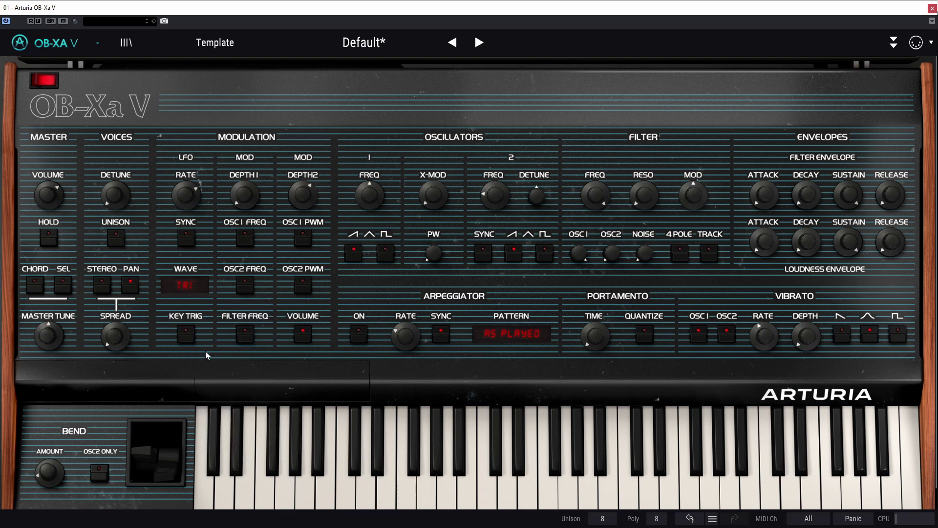
left_click_drag(303, 194, 303, 185)
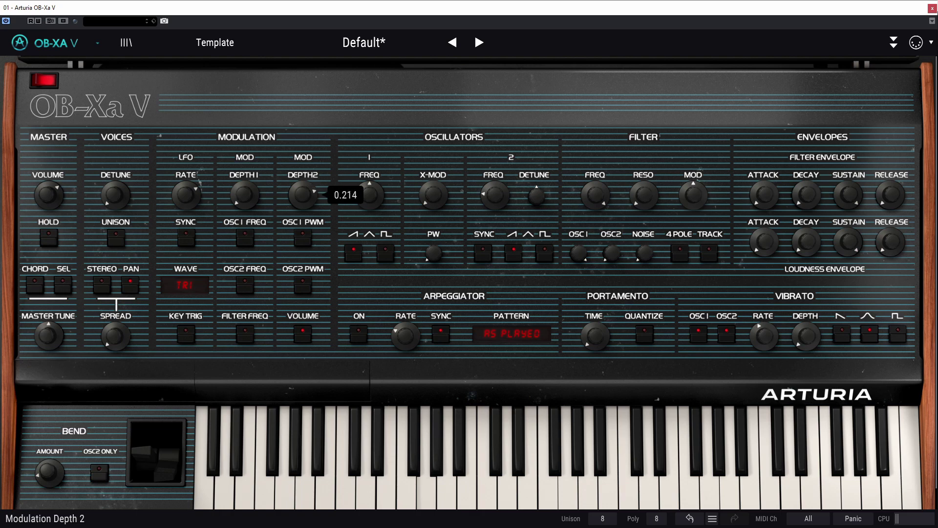
Step: Slow the LFO and sync it to the host tempo for the volume modulation
left_click_drag(186, 194, 183, 213)
left_click(186, 236)
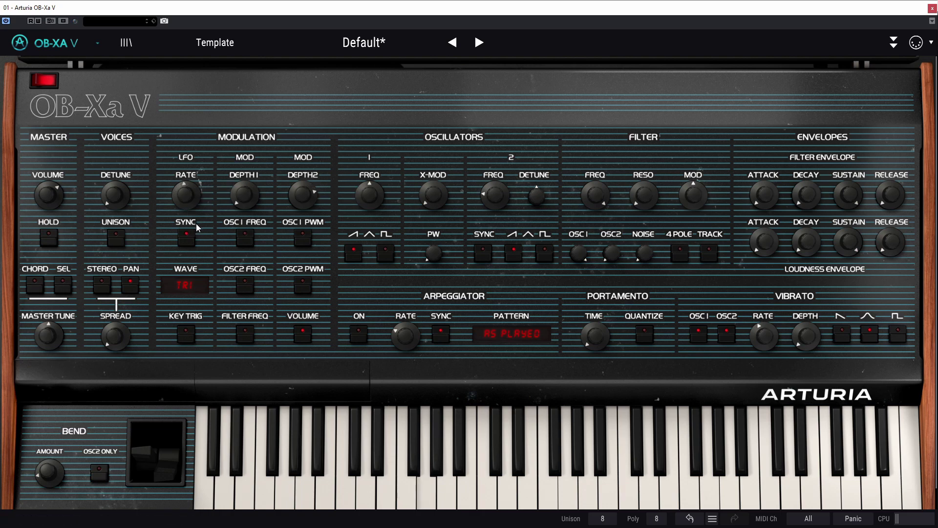
Step: Lengthen the loudness envelope's Release to about midway and turn on LFO key retriggering
left_click_drag(905, 245, 905, 226)
left_click(187, 334)
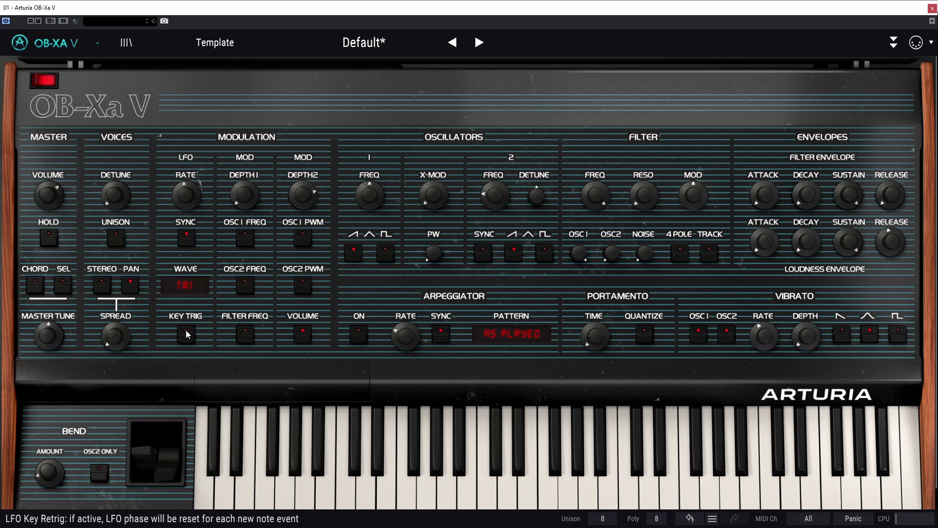
left_click(187, 333)
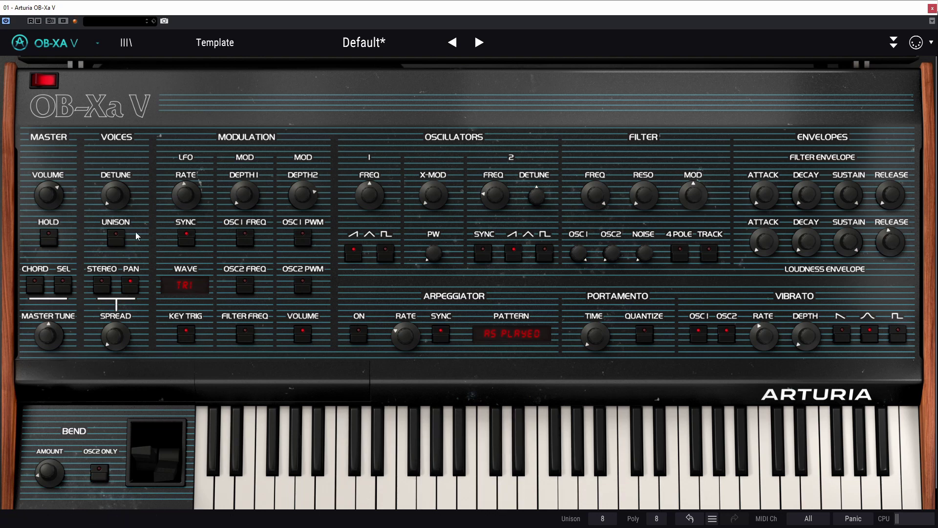
left_click_drag(115, 194, 115, 189)
left_click(116, 238)
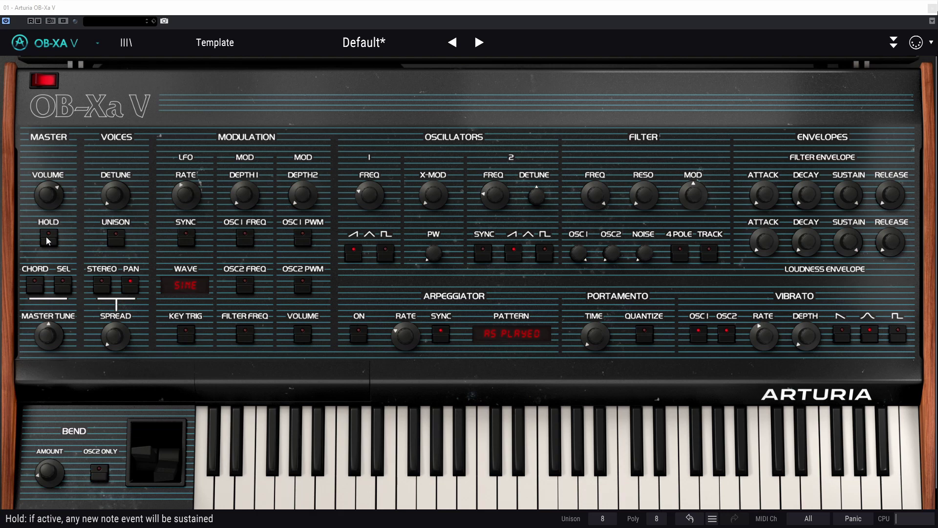
mouse_move(53, 340)
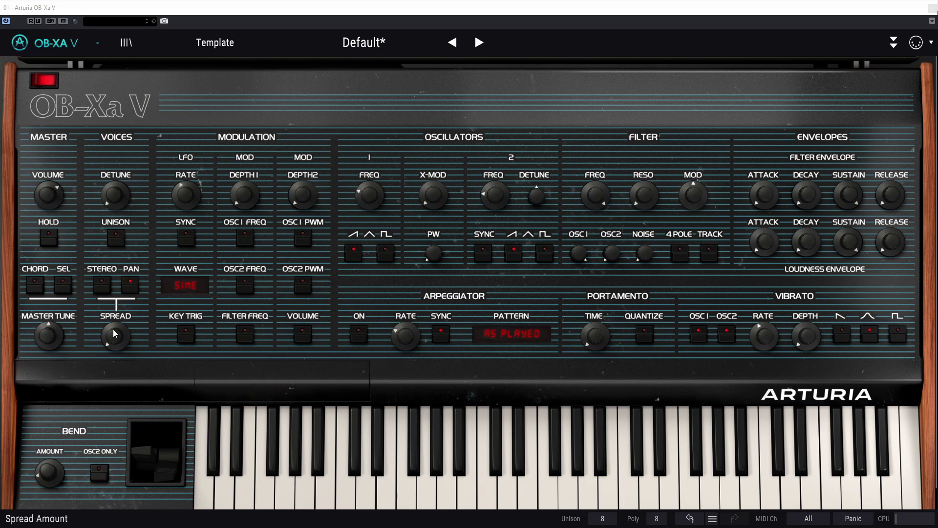
mouse_move(115, 333)
mouse_move(641, 253)
mouse_move(857, 253)
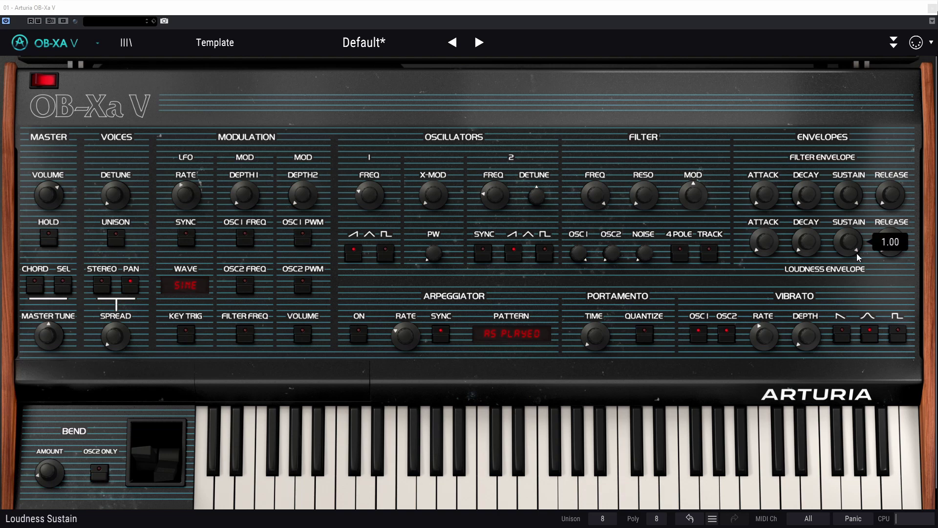